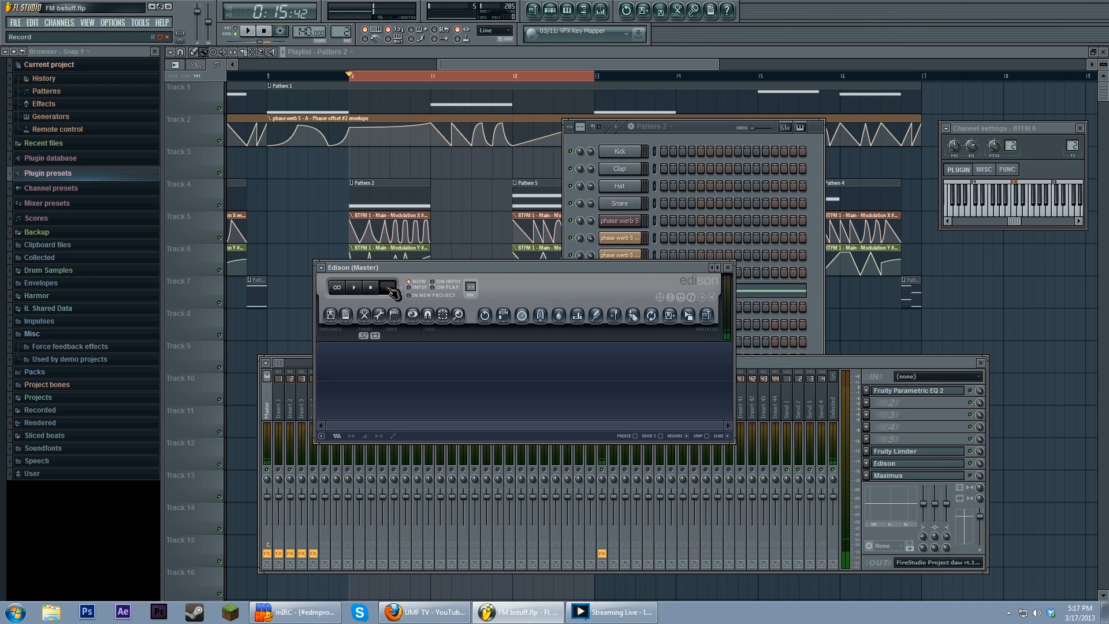
Record the master output, then close the master recorder and the mixer to reveal the synth.
left_click(387, 288)
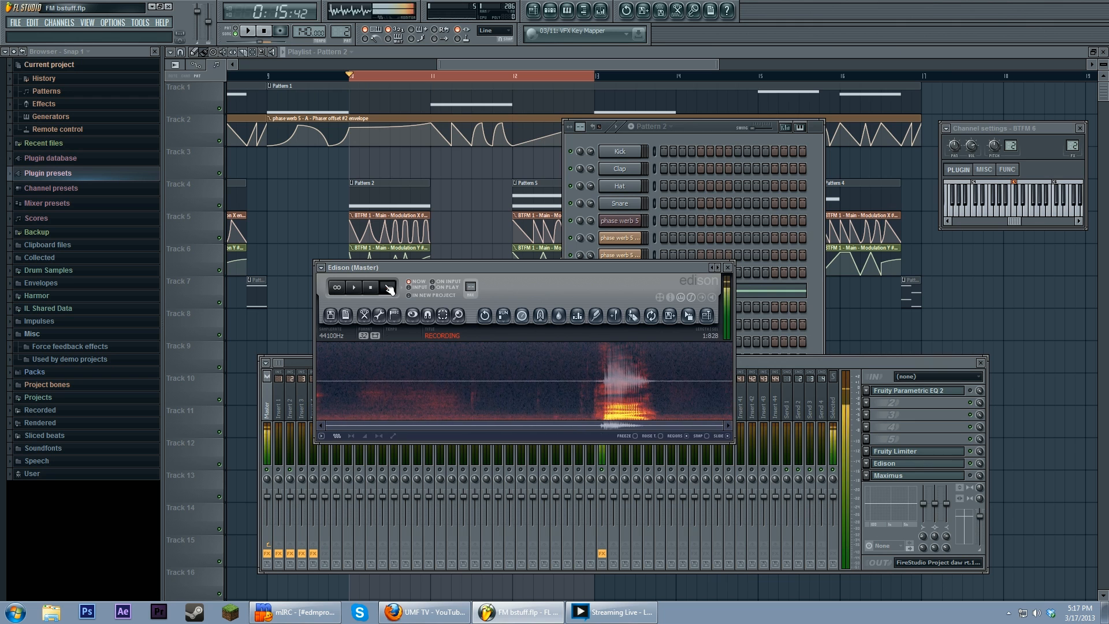
left_click(726, 267)
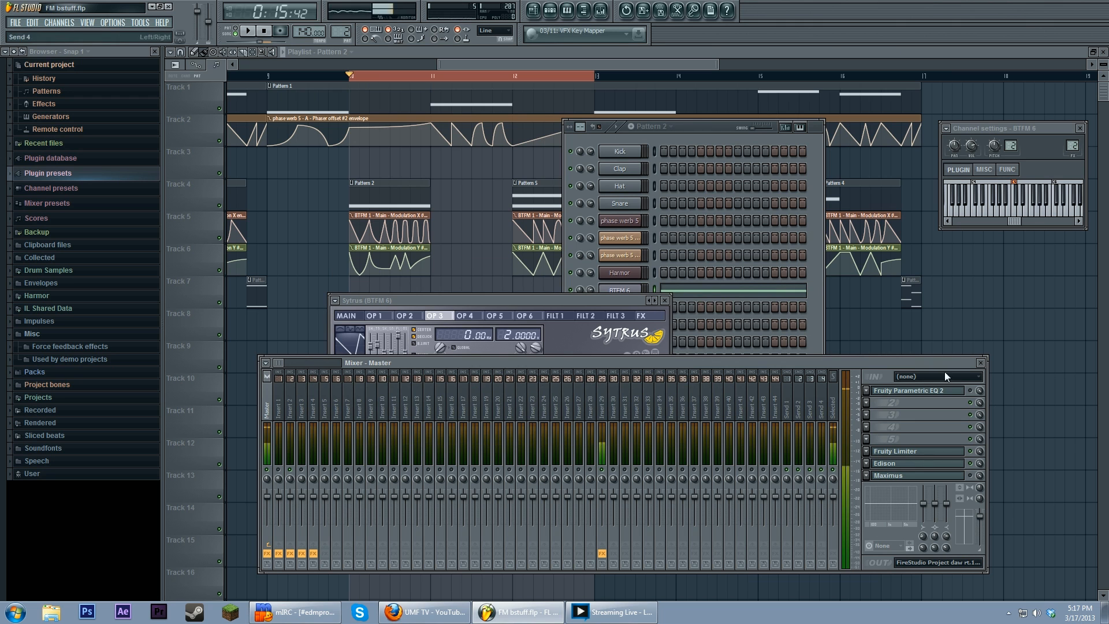
left_click(979, 363)
Close the step sequencer and move the Sytrus patch window to the right of the screen.
left_click_drag(584, 299, 551, 295)
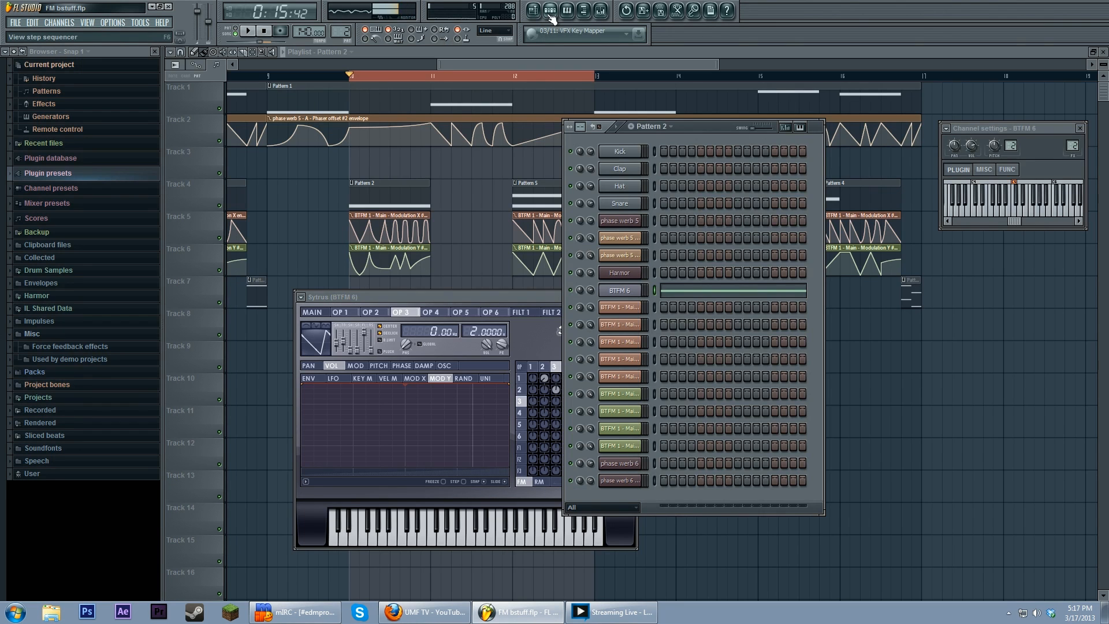
key("F6")
mouse_move(552, 298)
left_mouse_down()
mouse_move(836, 297)
mouse_move(834, 288)
left_mouse_up()
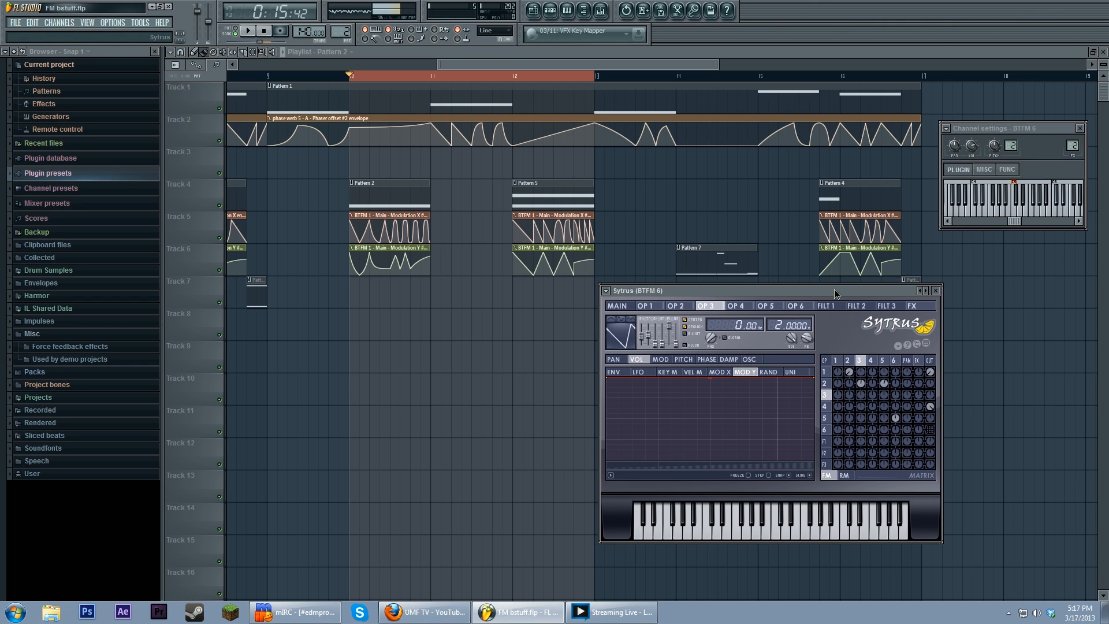
mouse_move(834, 288)
left_mouse_down()
mouse_move(833, 308)
mouse_move(751, 284)
left_mouse_up()
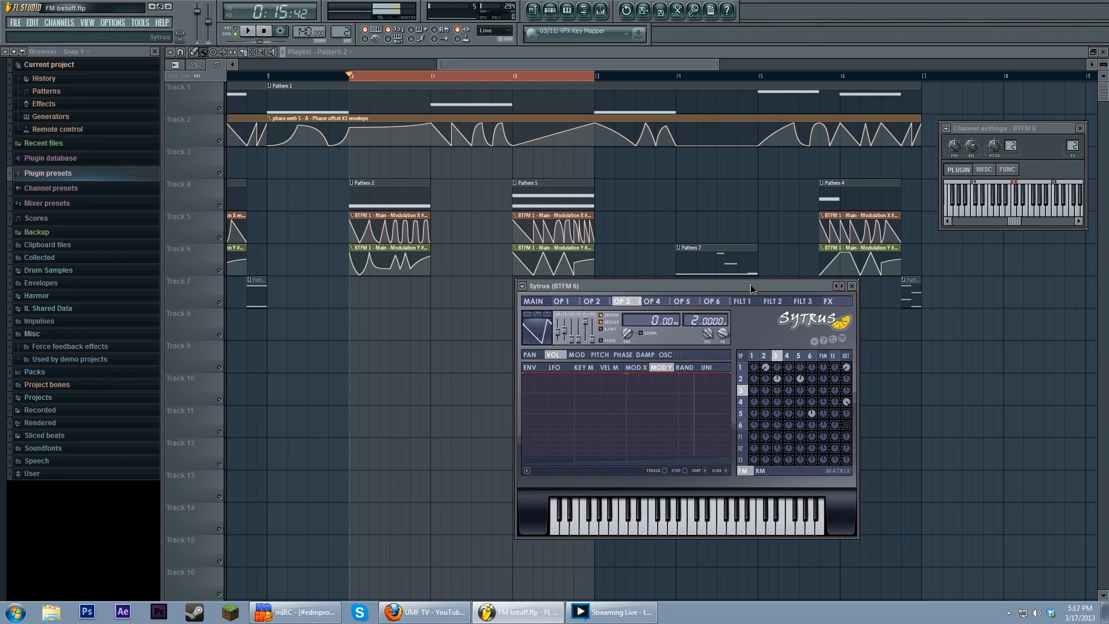
Show the mixer and inspect the Parametric EQ 2 and Maximus effects on insert 29.
key("F9")
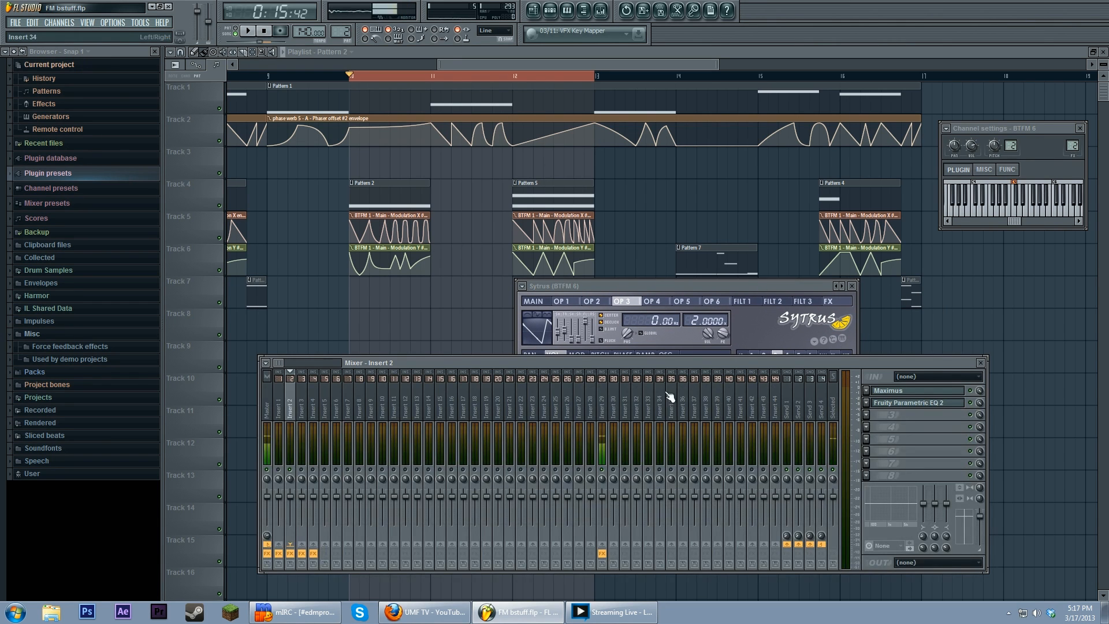
left_click(916, 403)
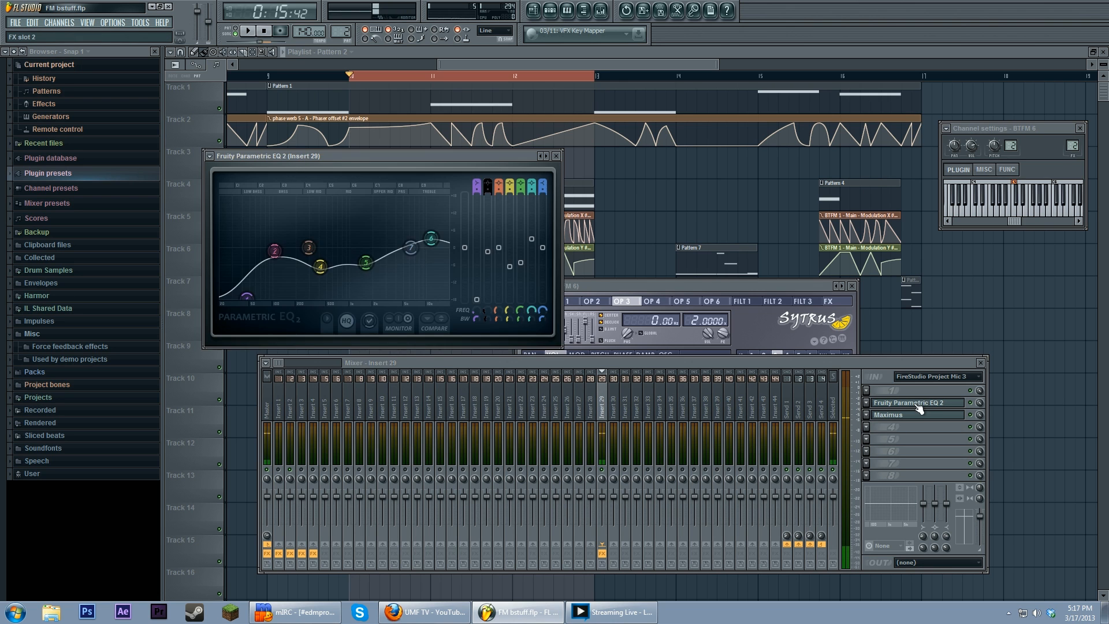
left_click(919, 415)
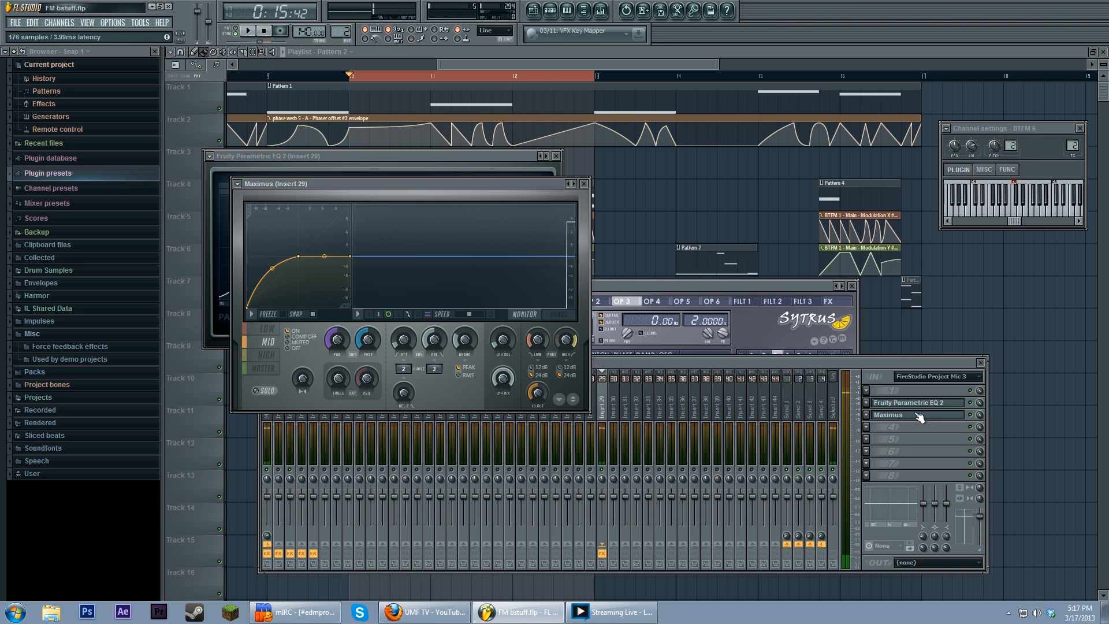
key("Escape")
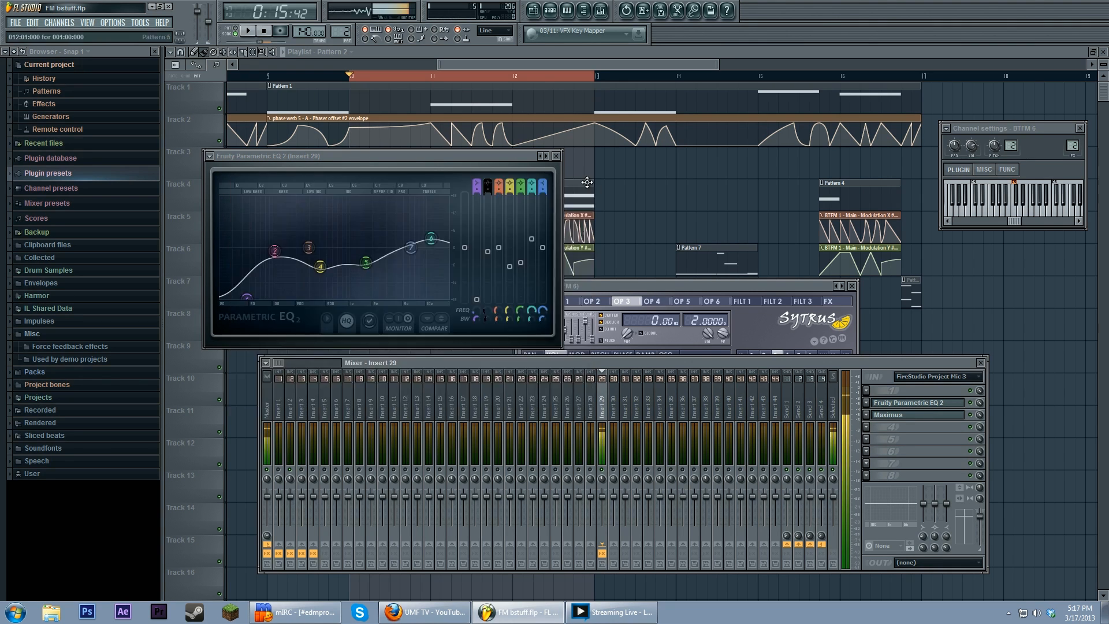
Close the Sytrus patch and EQ windows, then play the song back and stop it.
left_click(719, 321)
left_click(856, 286)
left_click(555, 156)
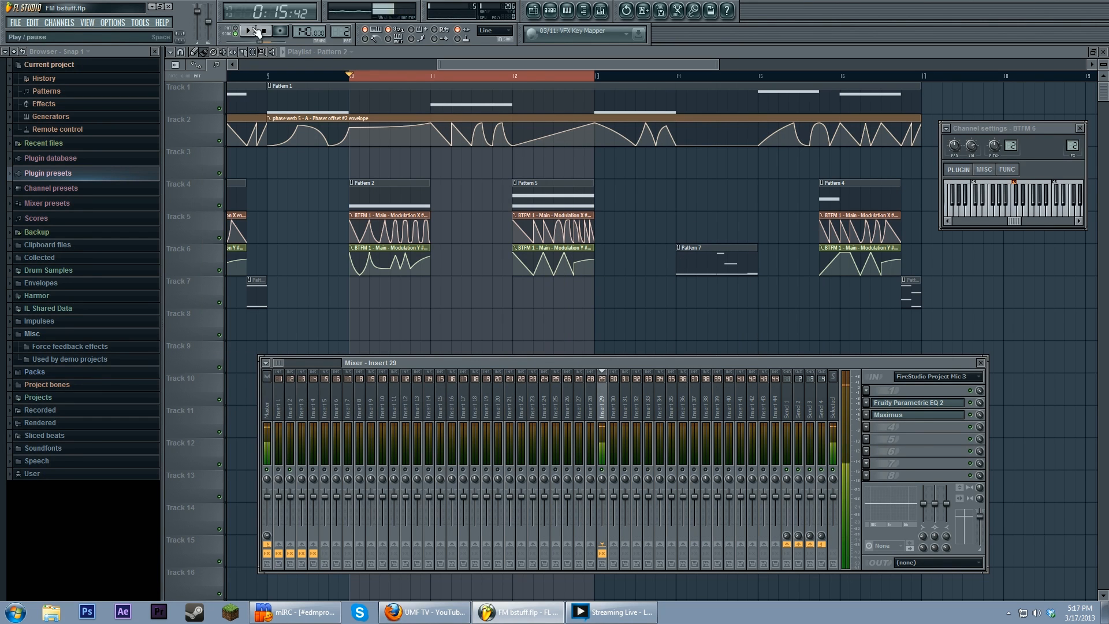
left_click(248, 31)
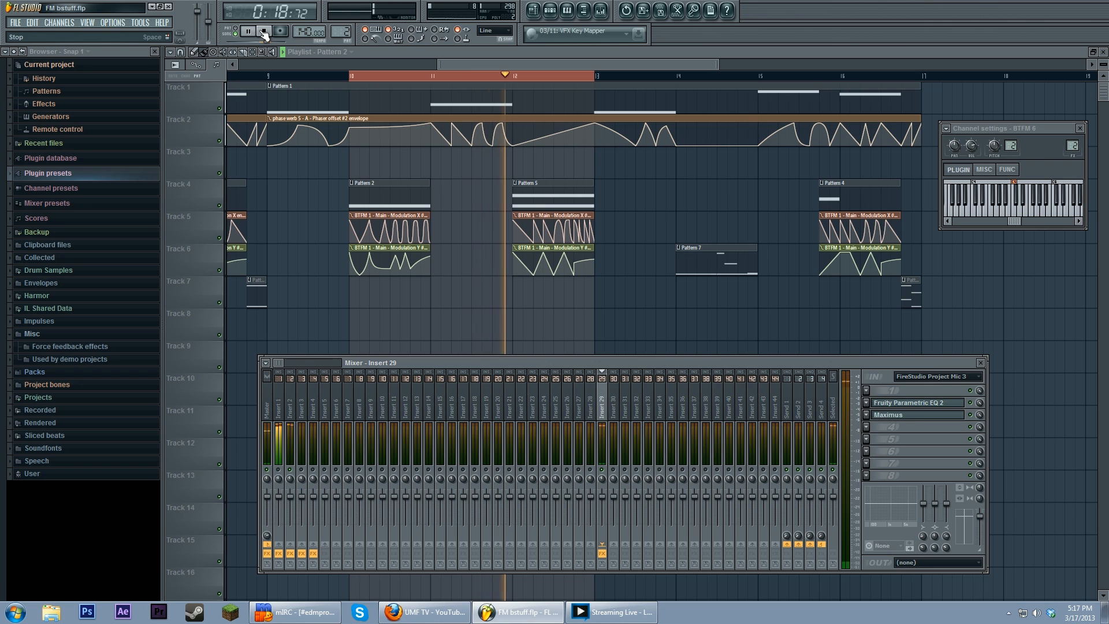
left_click(264, 33)
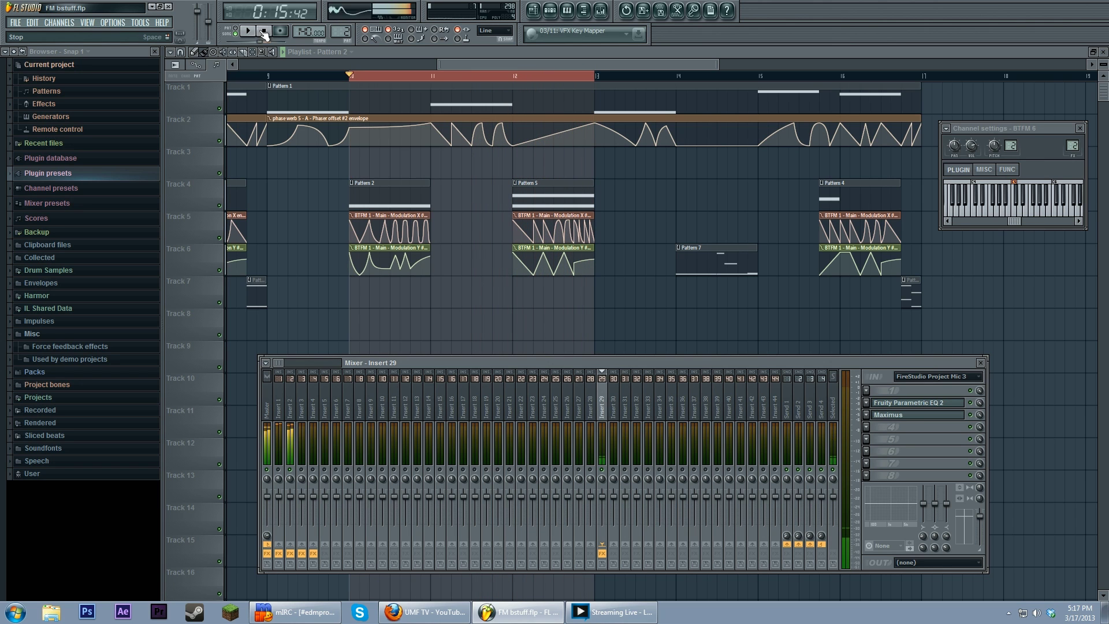
Close the mixer and channel settings to view the playlist, then bring up the step sequencer.
left_click(981, 362)
key("Escape")
scroll(647, 363, "up", 2)
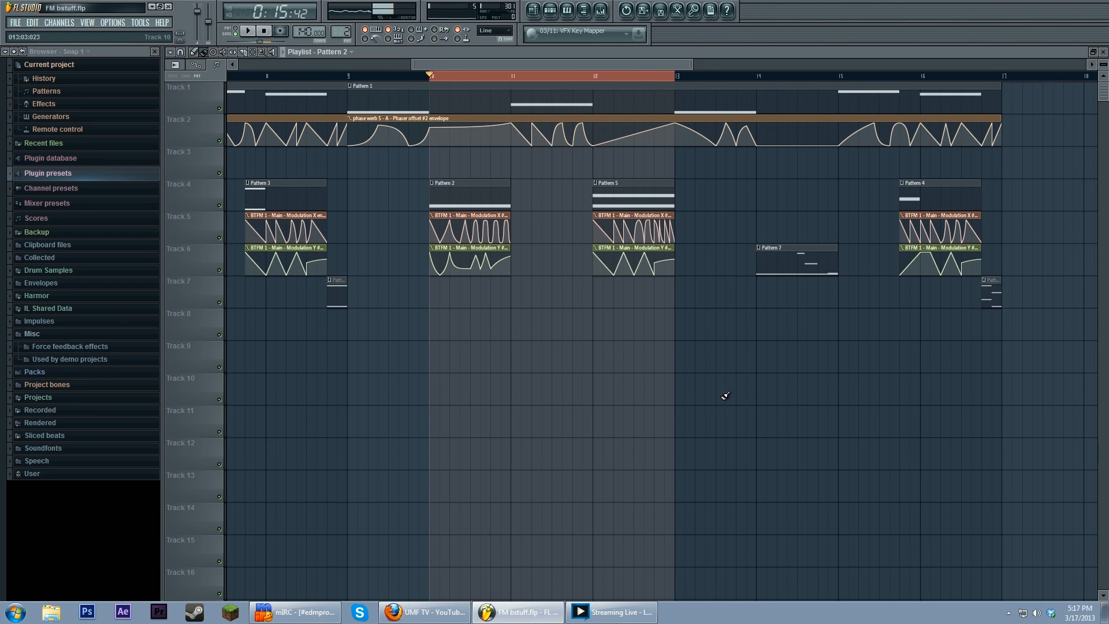
scroll(537, 359, "up", 3)
scroll(532, 359, "up", 2)
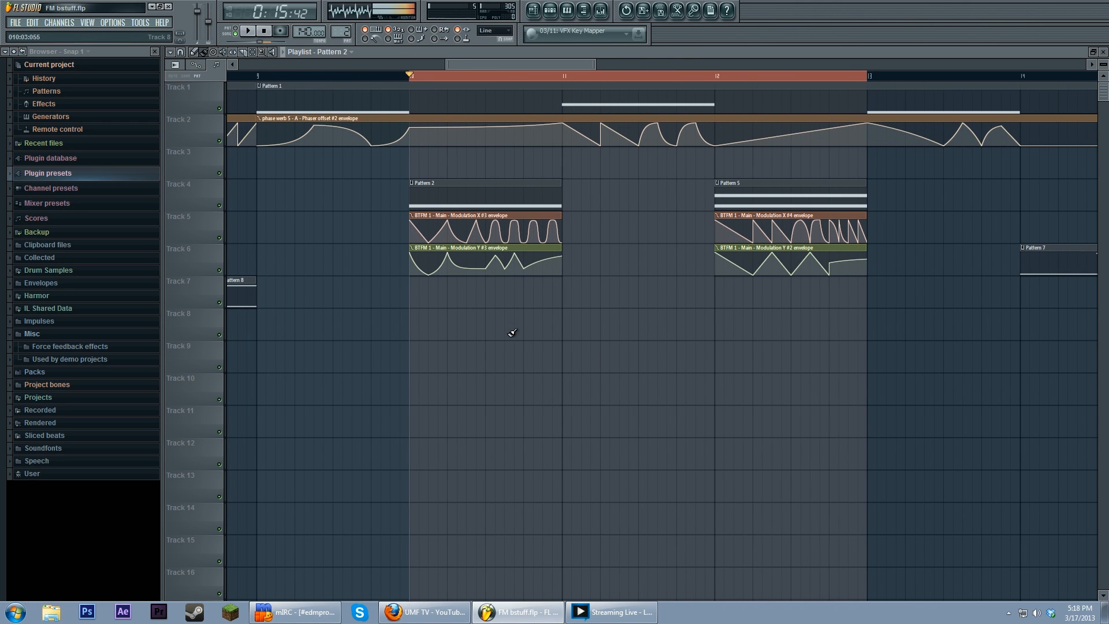
key("F6")
Reopen the BTFM 6 Sytrus patch and compare its ring-modulation and FM matrix amounts.
left_click(620, 285)
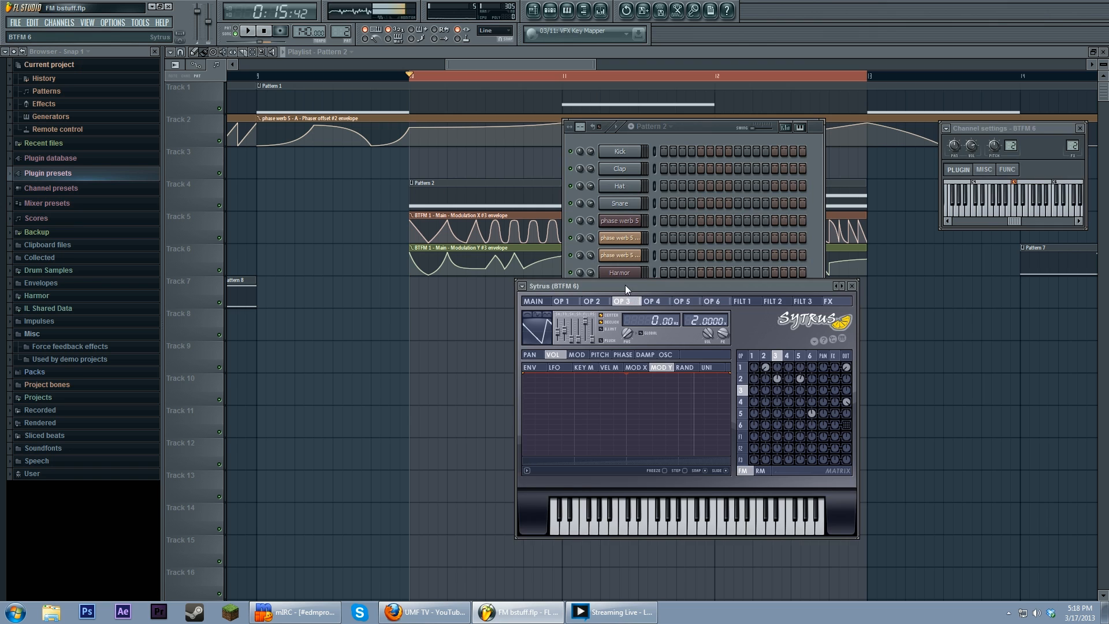
left_click_drag(624, 284, 522, 286)
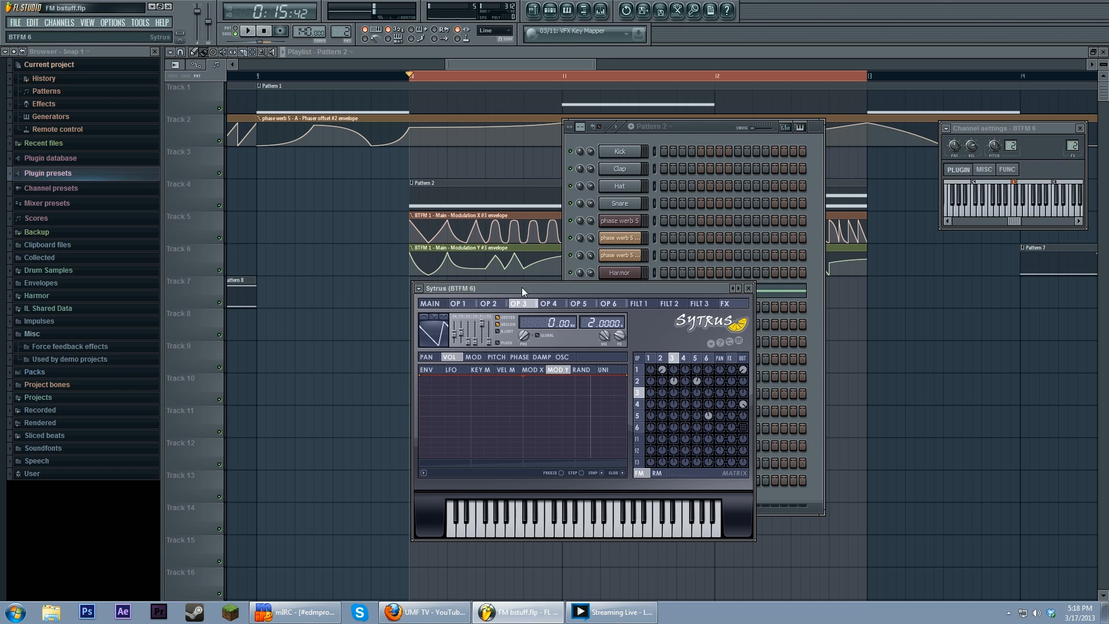
left_click(658, 473)
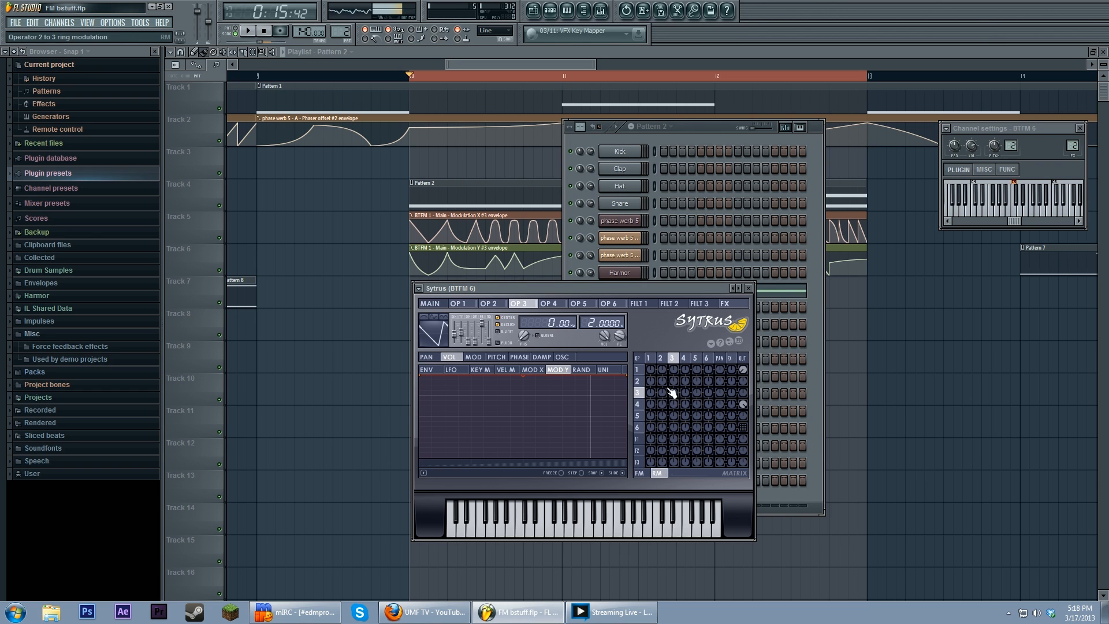
left_click(641, 472)
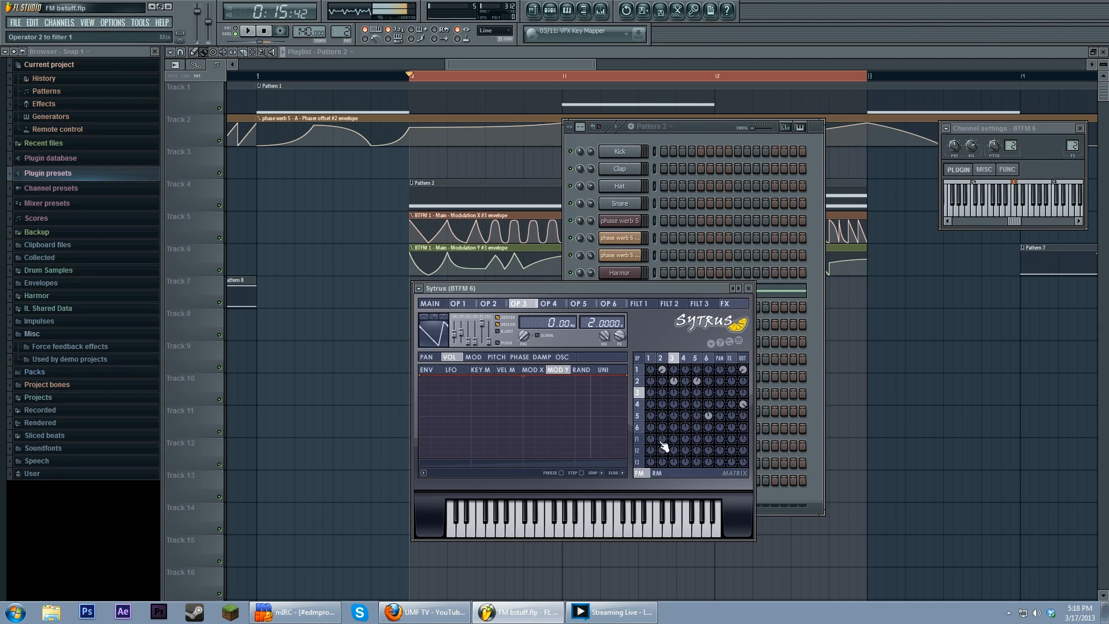
Switch to operator 2 and show its oscillator harmonics.
left_click(661, 358)
left_click(564, 357)
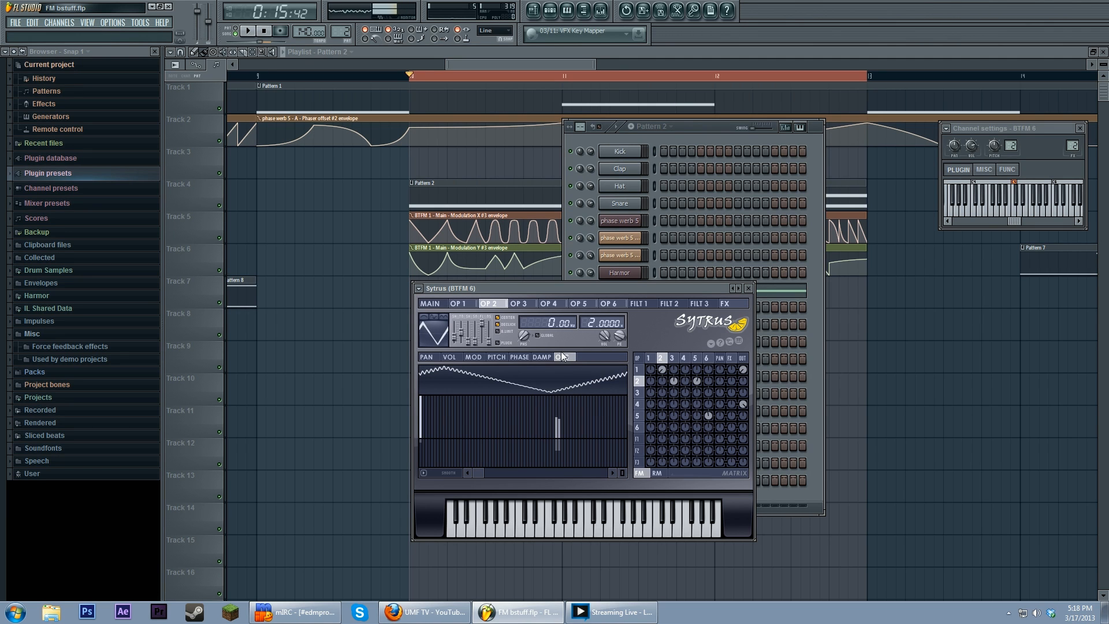
left_click_drag(472, 473, 586, 472)
Browse operators 2 and 3, tweak the operator 1-to-2 modulation amount and add a harmonic to operator 2.
left_click(660, 358)
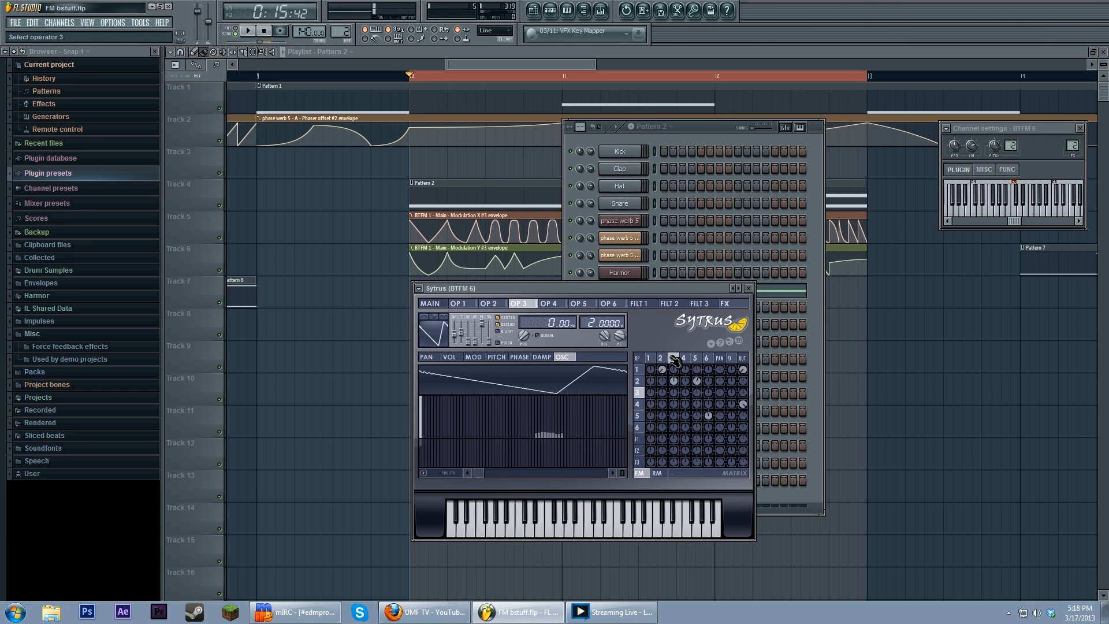
left_click(695, 358)
left_click(659, 358)
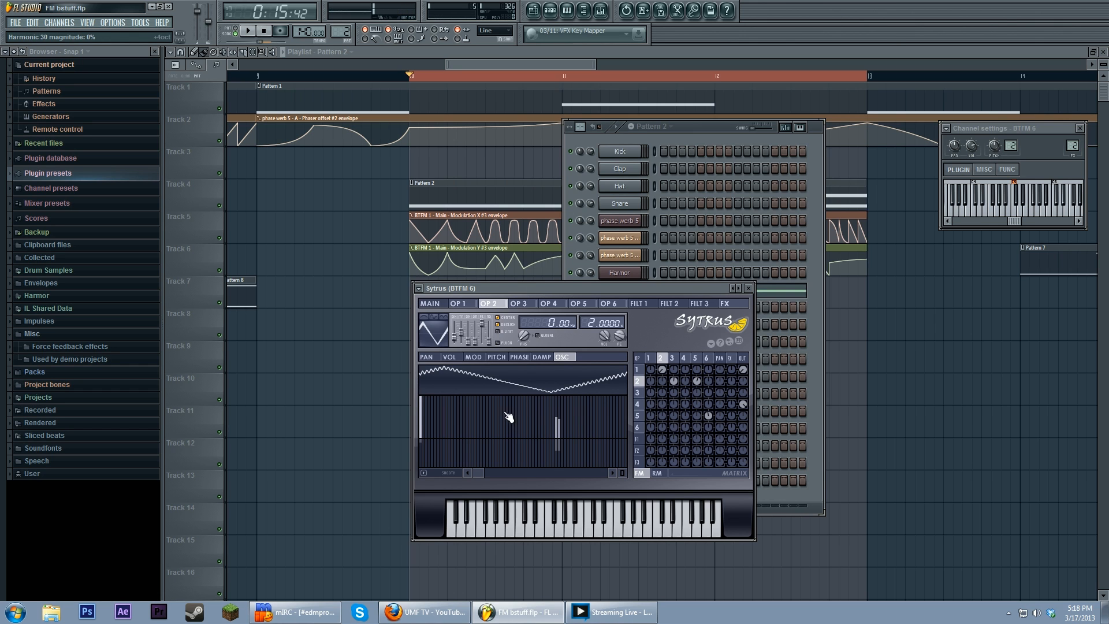
left_click_drag(663, 368, 664, 376)
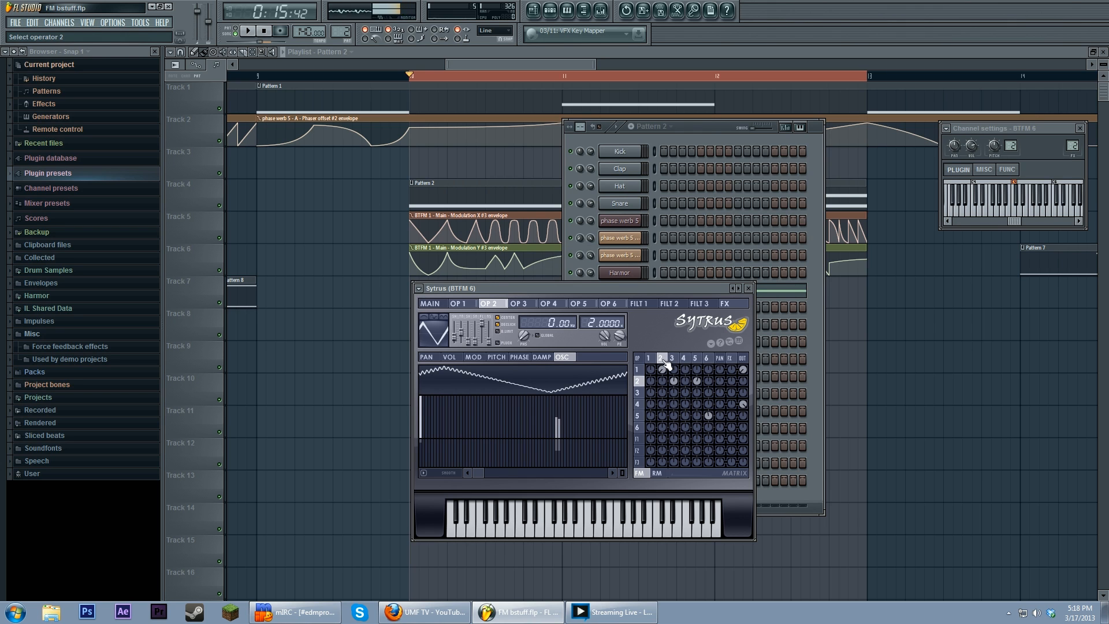
left_click_drag(514, 421, 516, 451)
Flip between operators 2 and 3, ending on operator 3's oscillator waveform and harmonics.
left_click(673, 358)
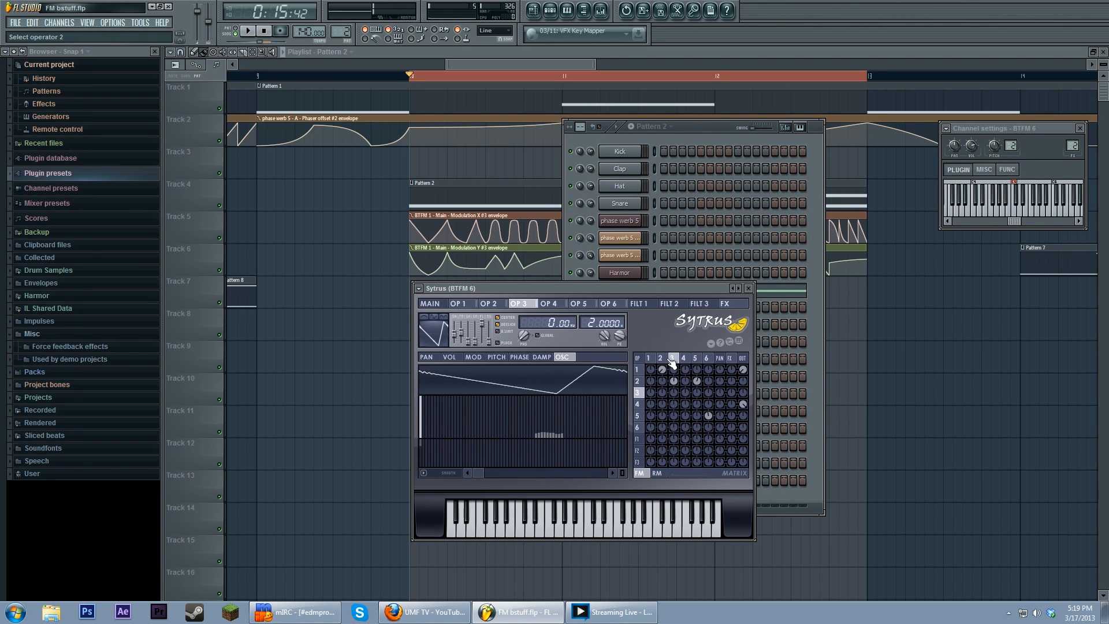
left_click(660, 357)
left_click(661, 357)
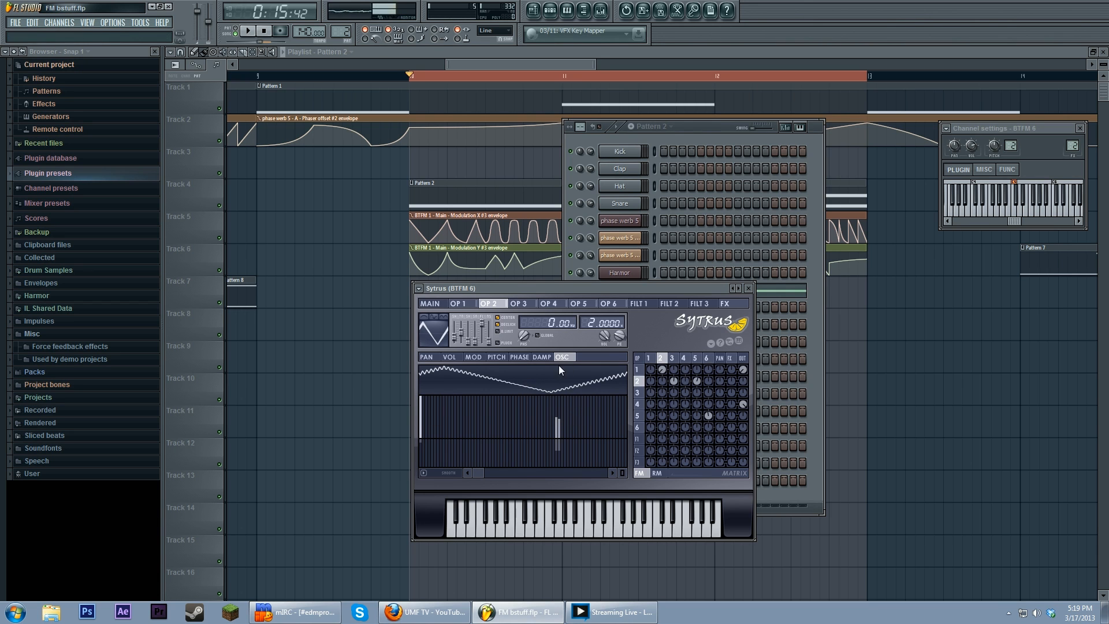
left_click(672, 358)
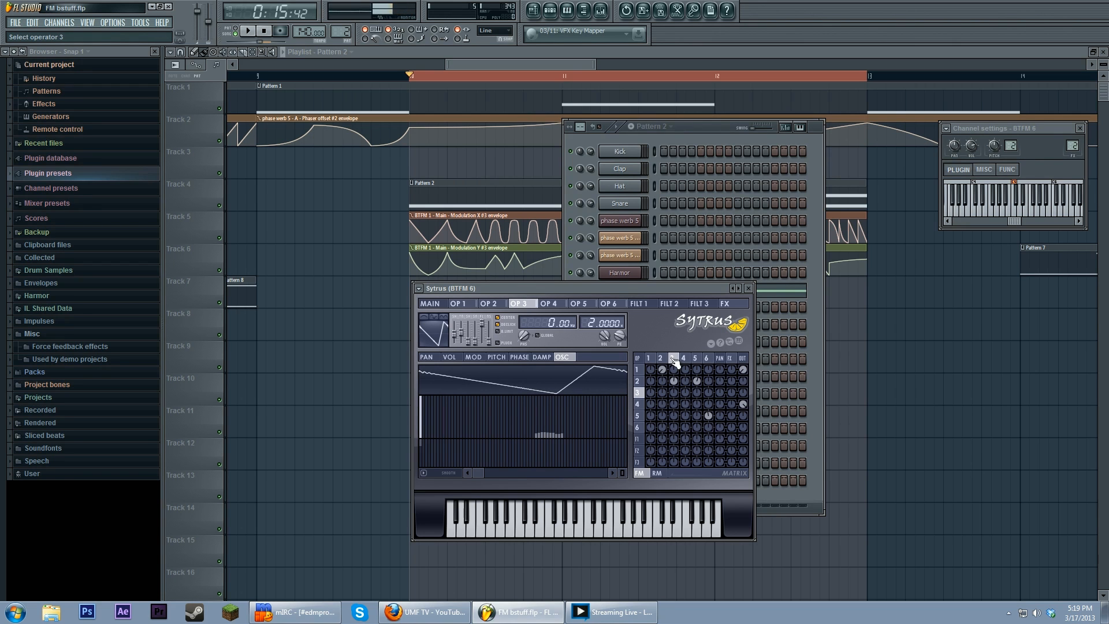
Lower the Sytrus window, check the main settings and X/Y pad, then show operator 1's sine oscillator.
left_click_drag(509, 286, 509, 304)
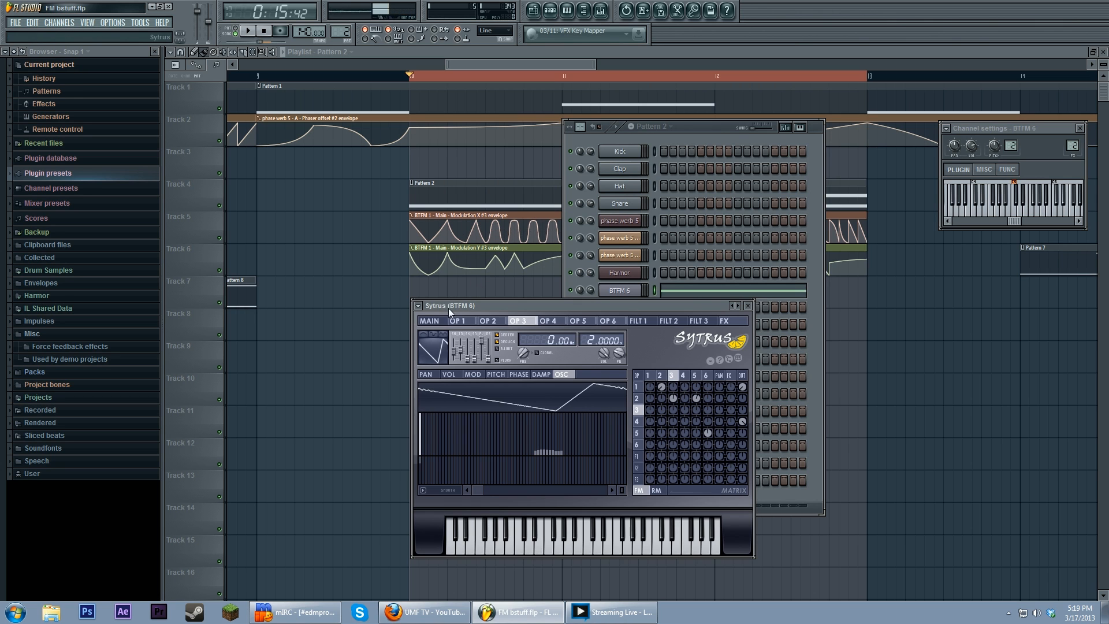
left_click(431, 321)
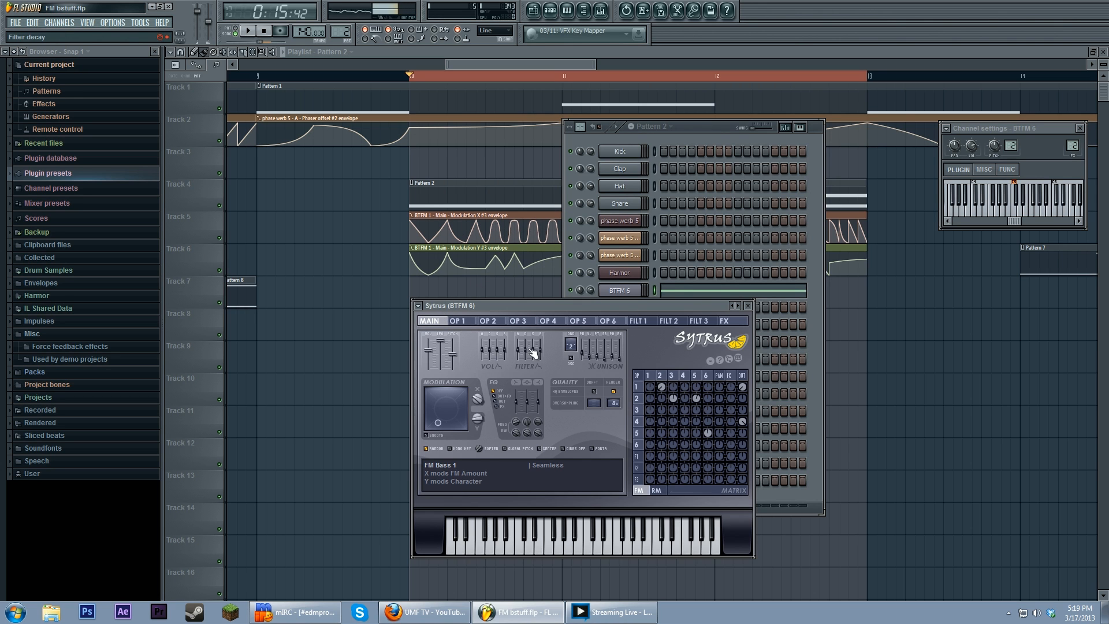
left_click(660, 386)
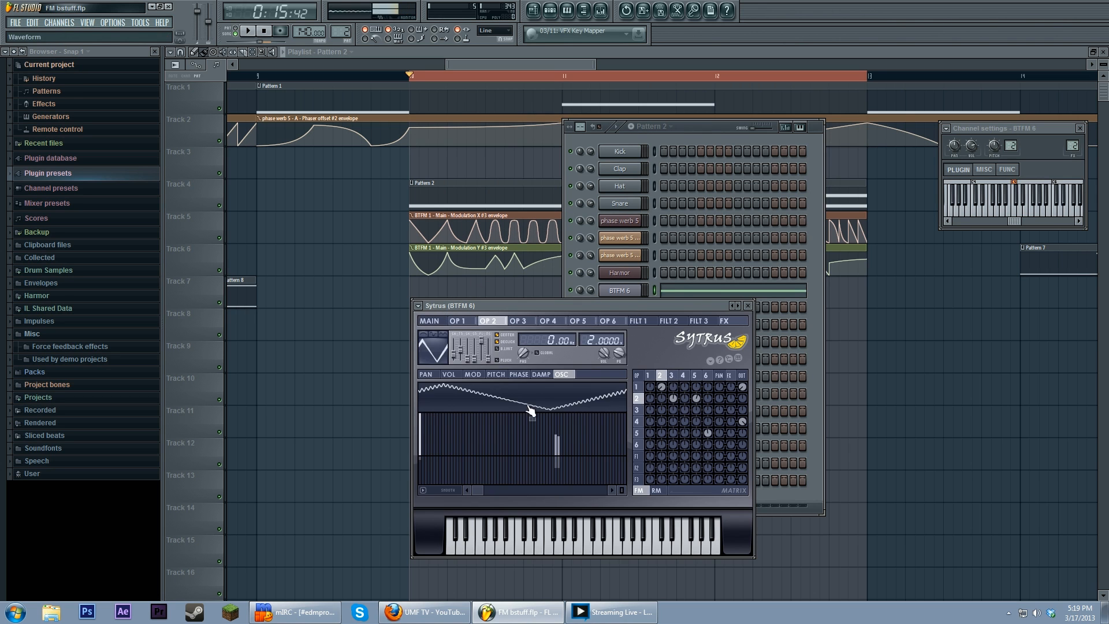
left_click(649, 386)
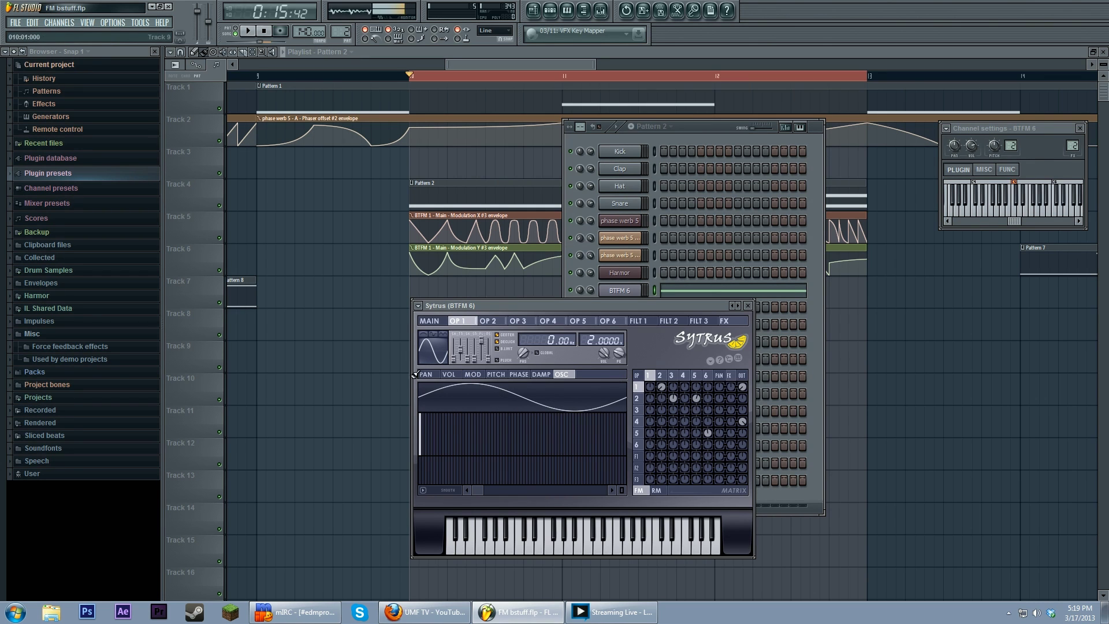
Review operator 1's X-mod envelope and operator 2's Y-mod volume envelope.
left_click(473, 374)
left_click(533, 388)
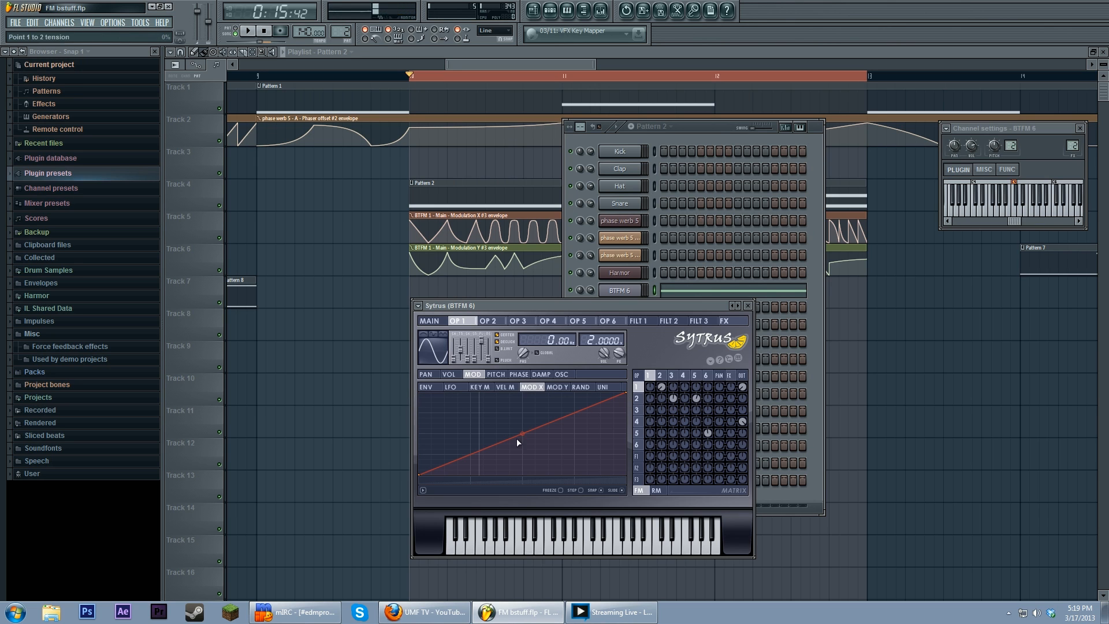
left_click(659, 375)
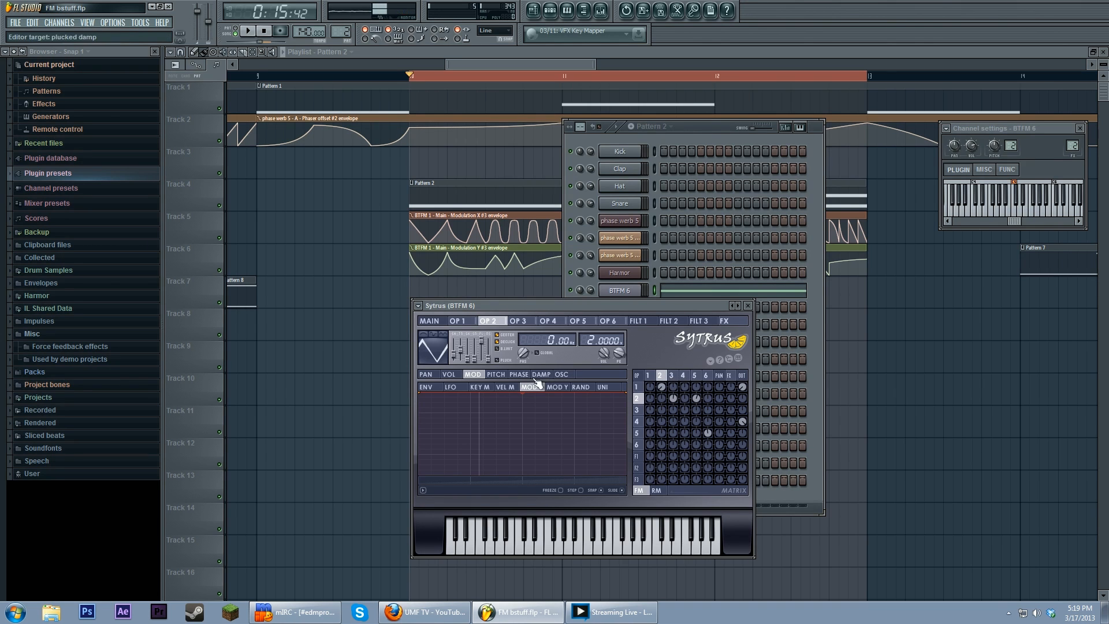
left_click(557, 387)
left_click(449, 374)
Step through the volume envelopes of operators 5, 6, 3 and 4, ending on operator 4's curved X-mod envelope.
left_click(694, 374)
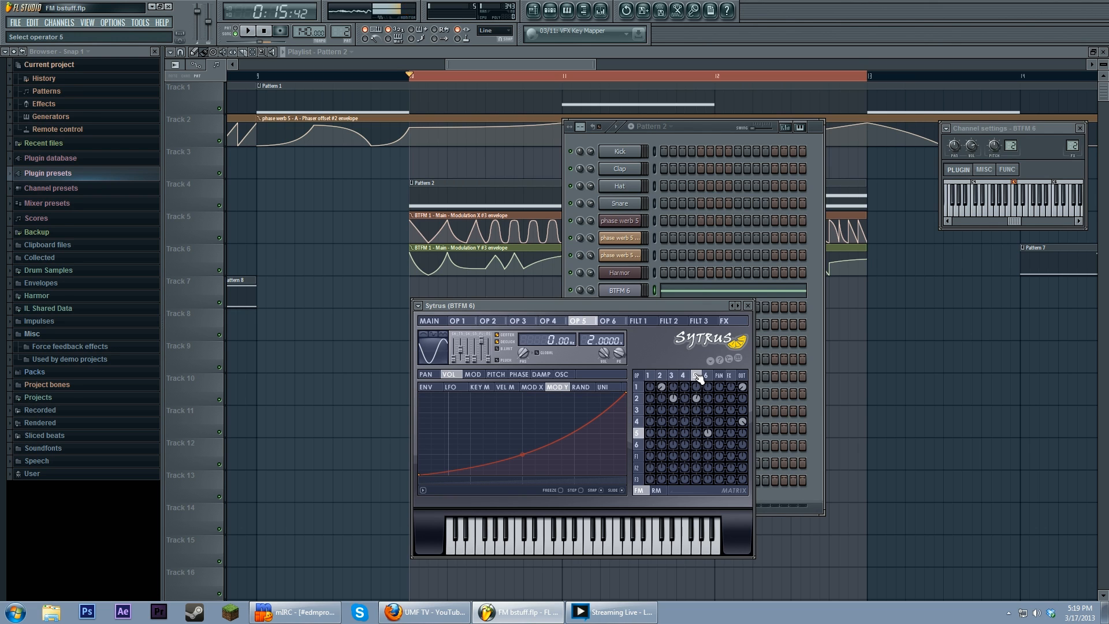
left_click(705, 375)
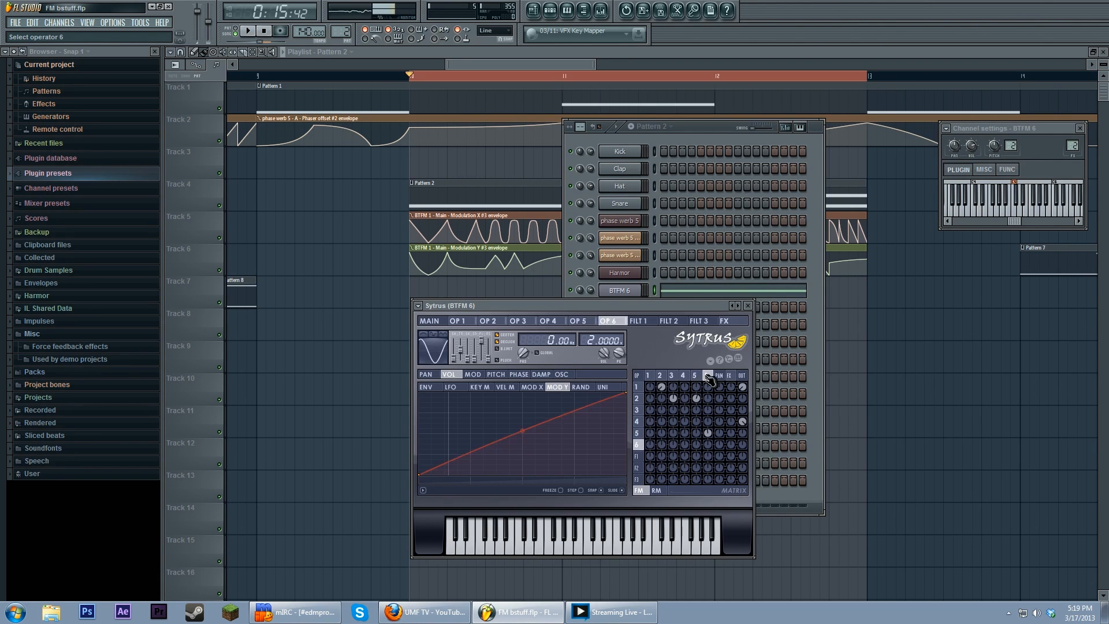
left_click(699, 375)
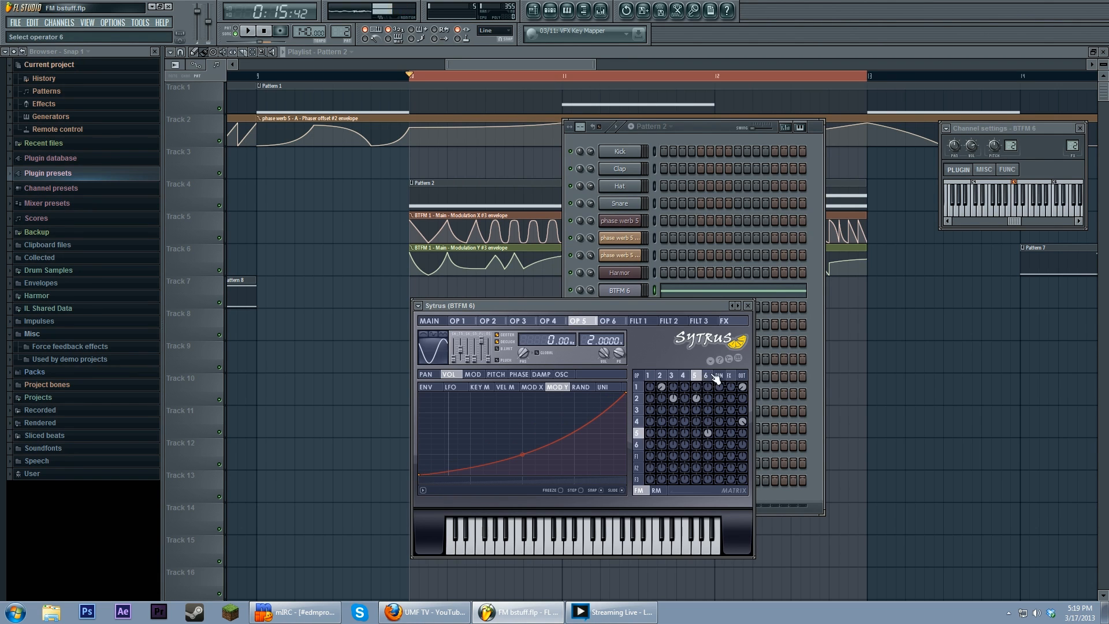
left_click(671, 375)
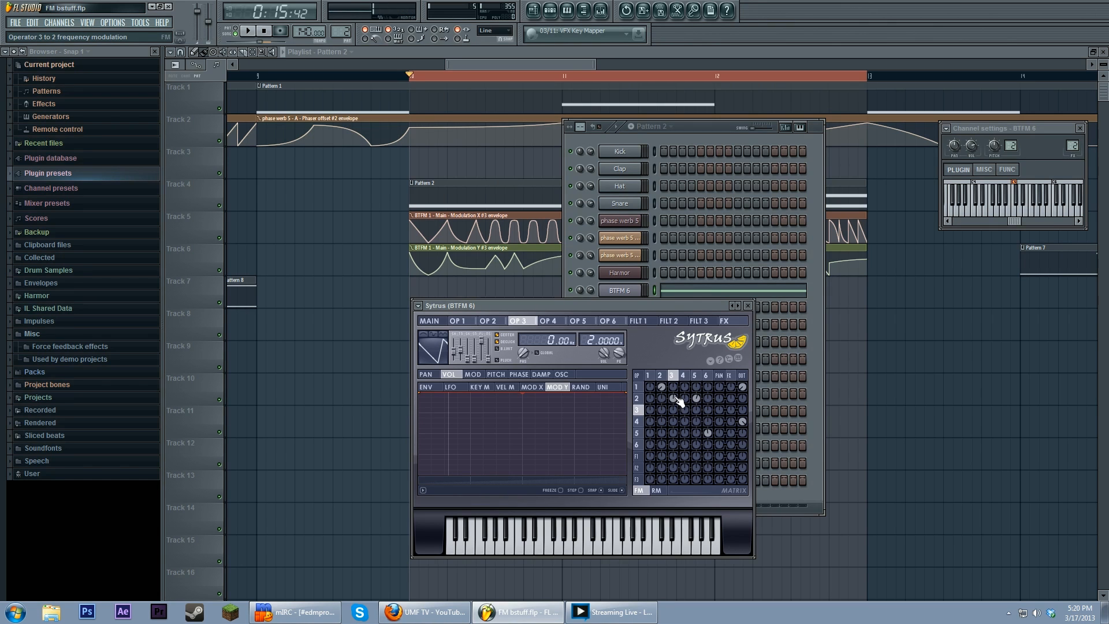
left_click(637, 423)
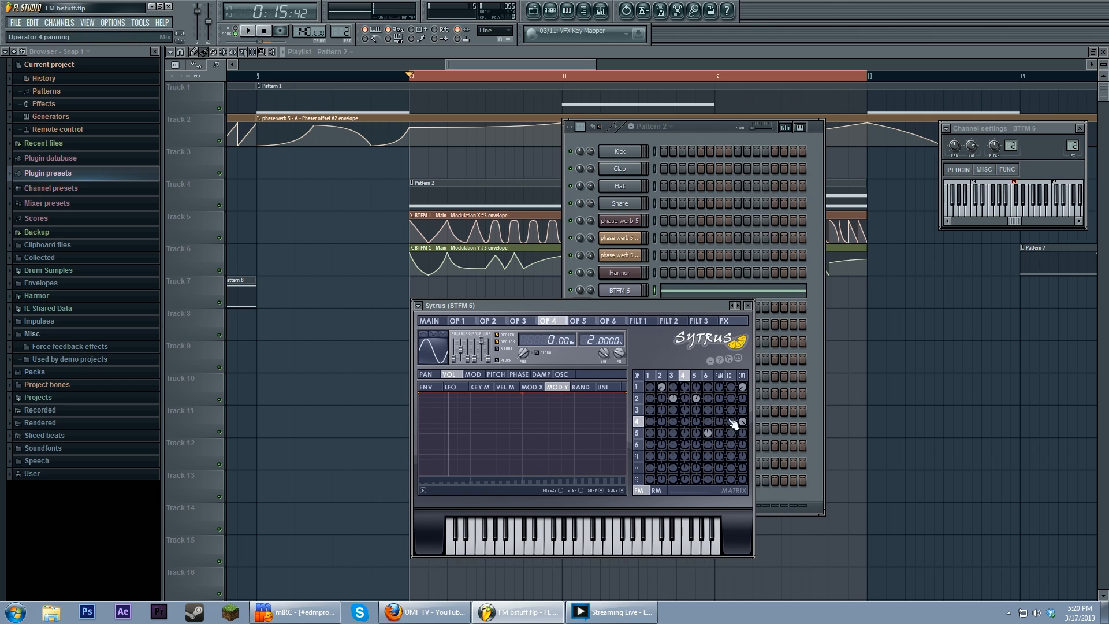
left_click(555, 386)
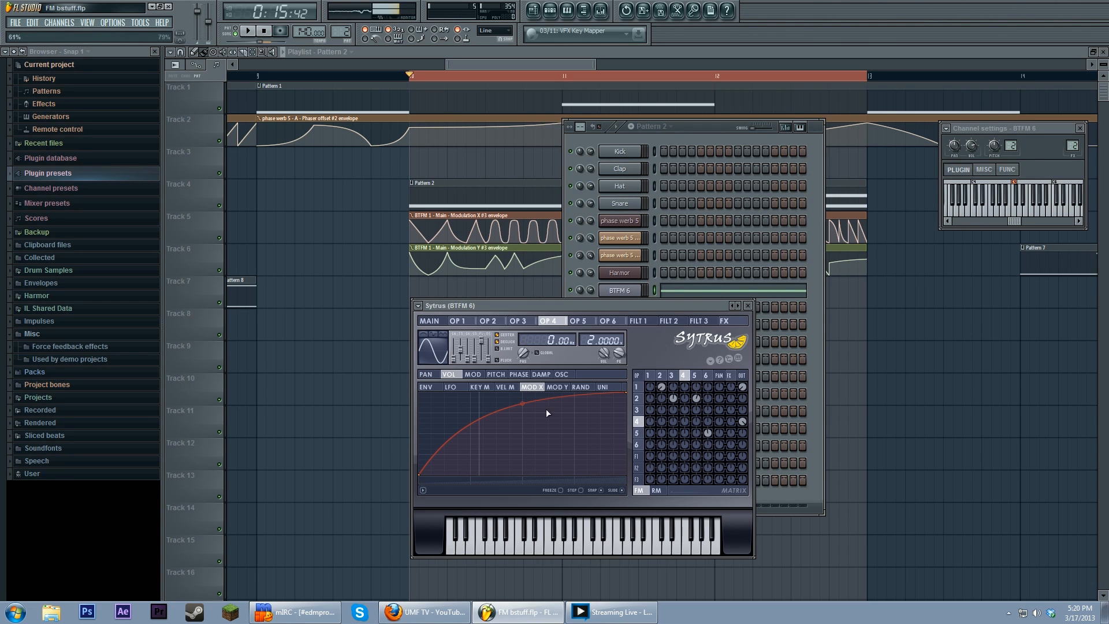
Play and stop the song twice to audition the bass.
left_click(248, 32)
left_click(267, 33)
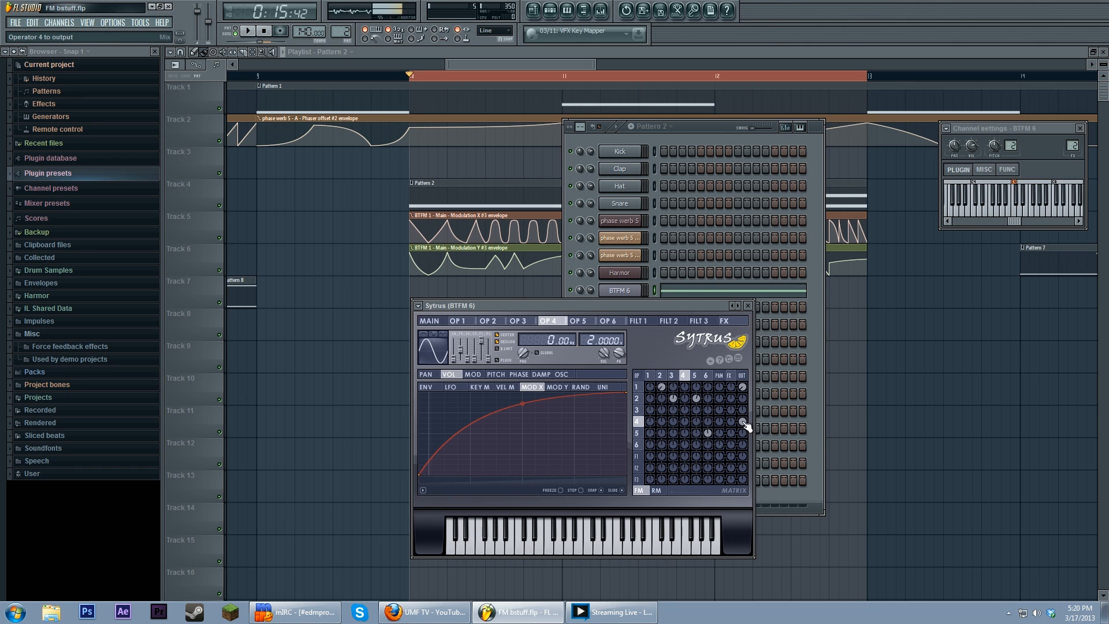
left_click(248, 32)
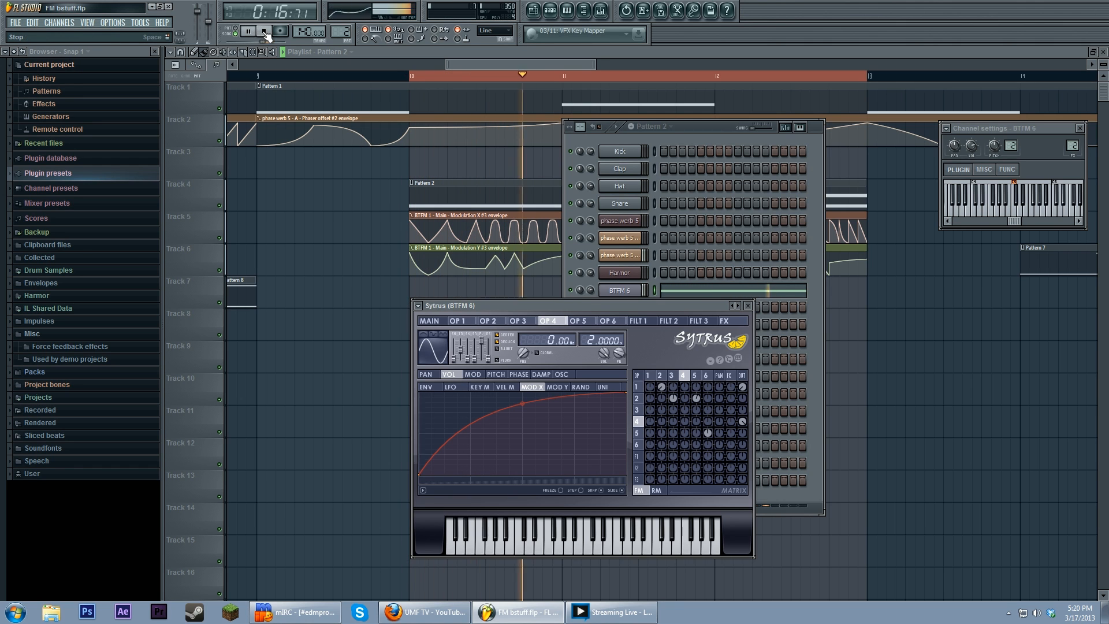
left_click(266, 33)
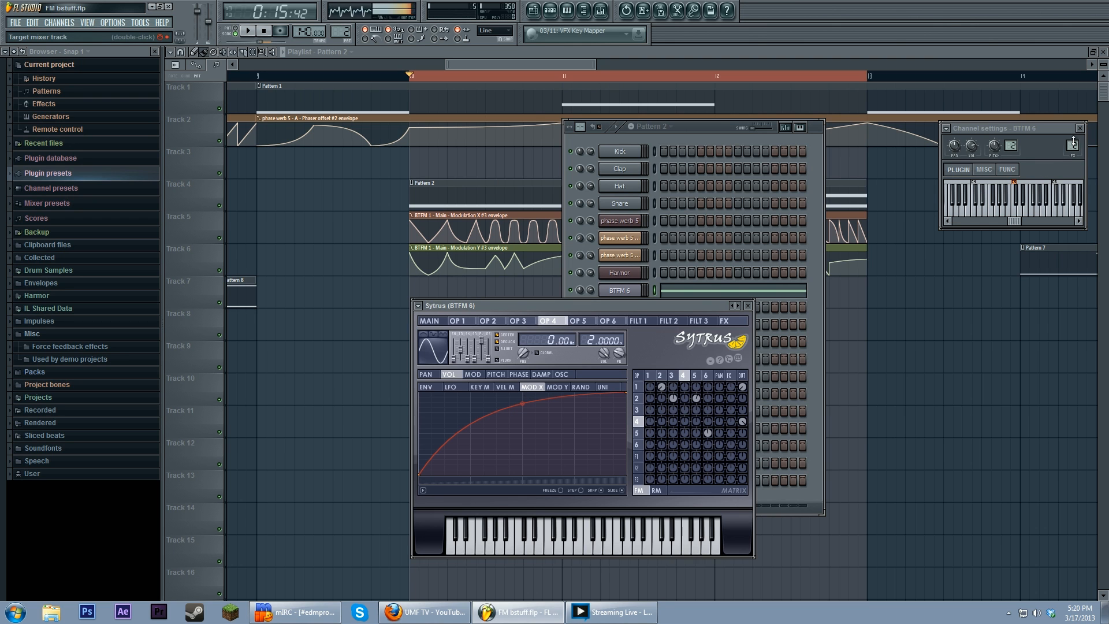
Show the mixer, audition the bass twice, and bring the Sytrus editor back in front.
key("F9")
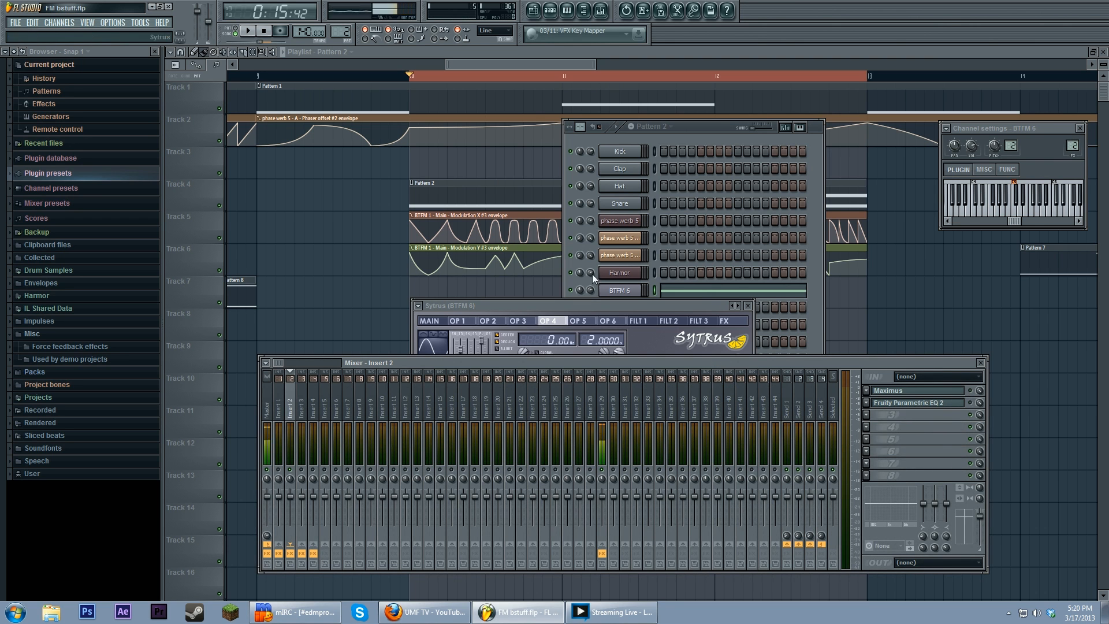
left_click(248, 32)
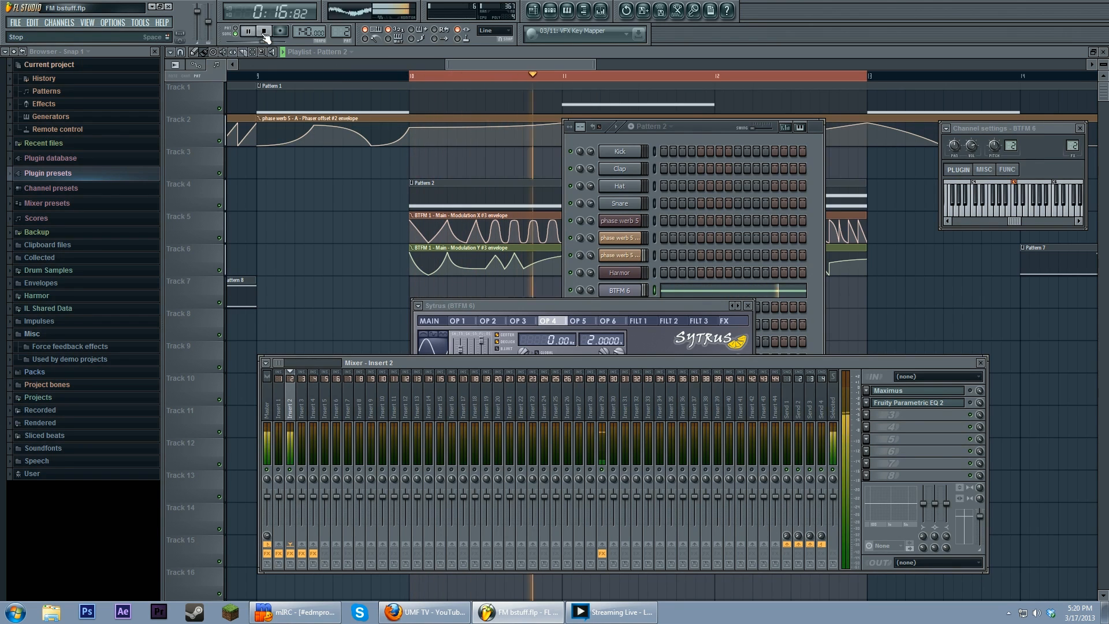
left_click(264, 31)
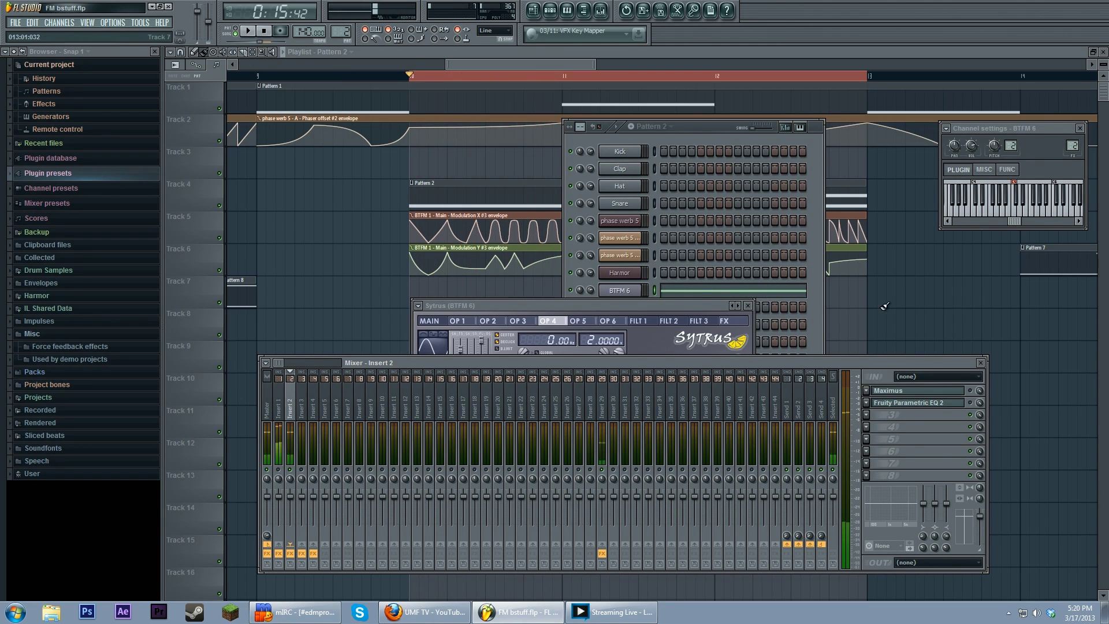
left_click(249, 32)
left_click(265, 31)
left_click(620, 305)
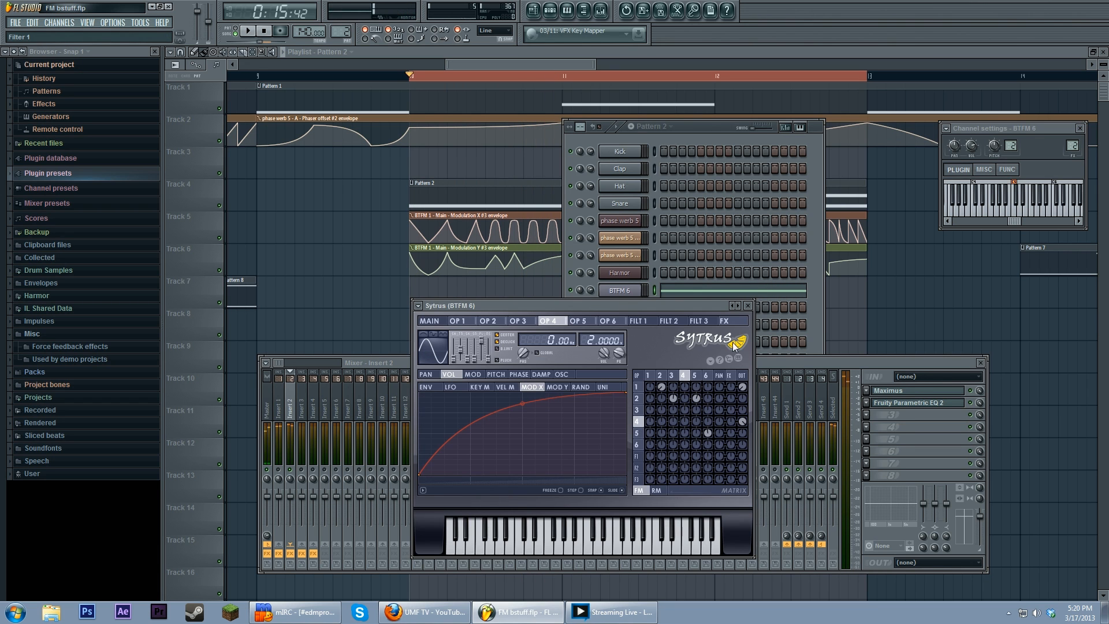
Glance at operators 5 and 2, then audition the patch three times with play and stop.
left_click(694, 376)
left_click(659, 376)
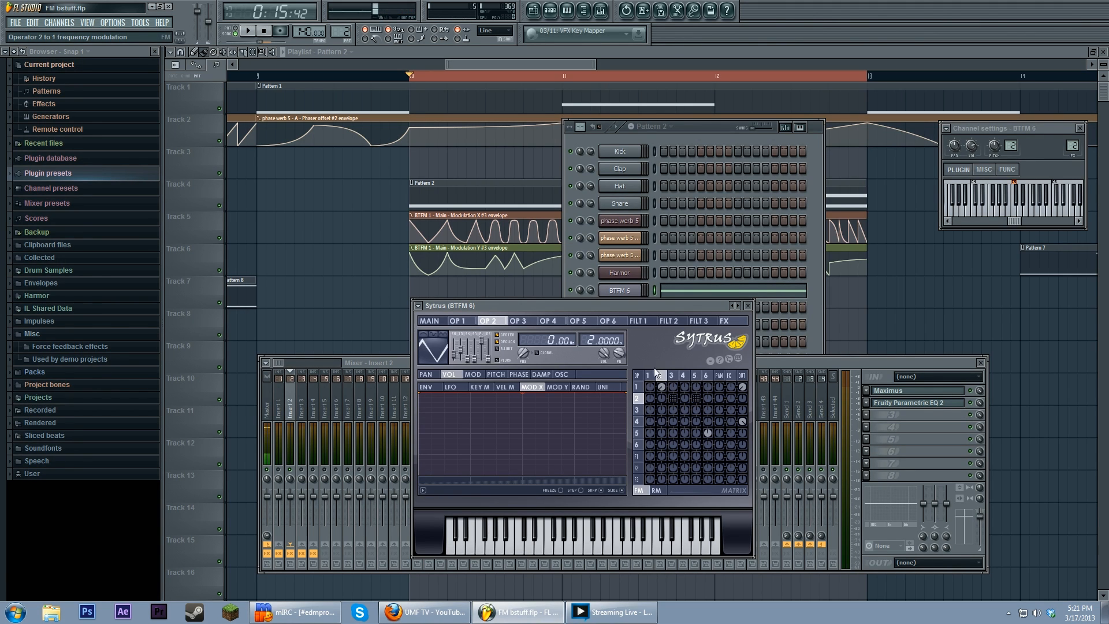
key("space")
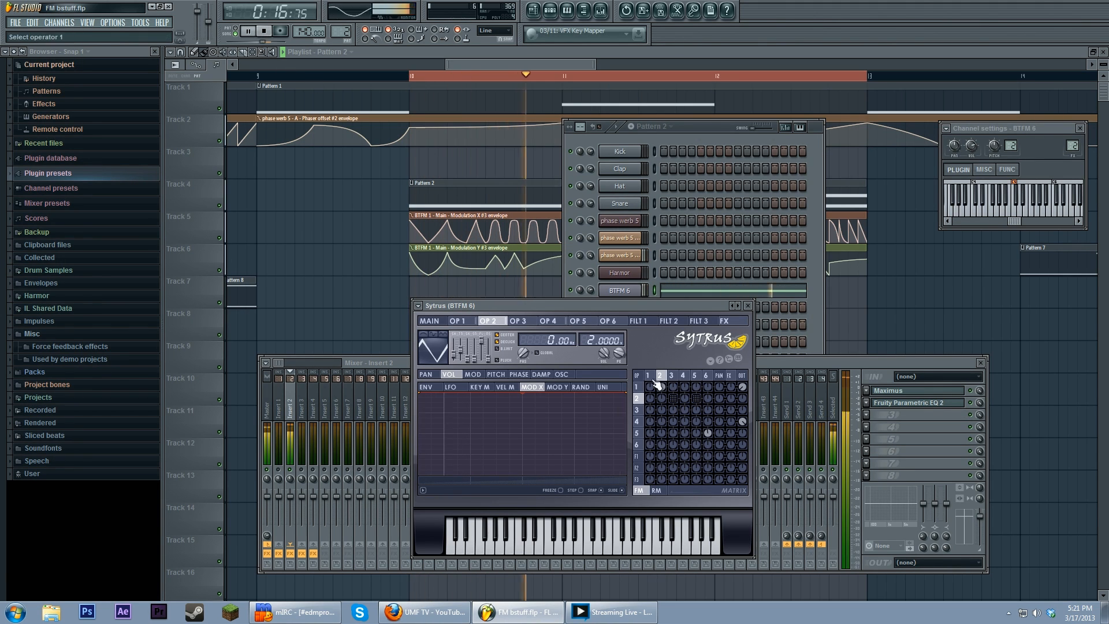
key("space")
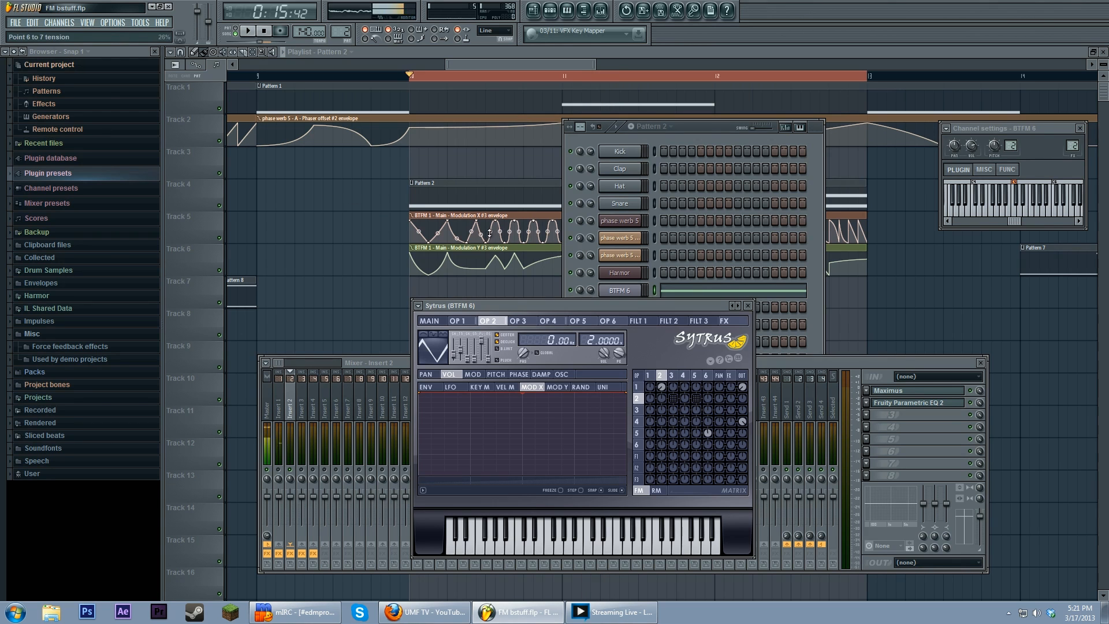
mouse_move(480, 215)
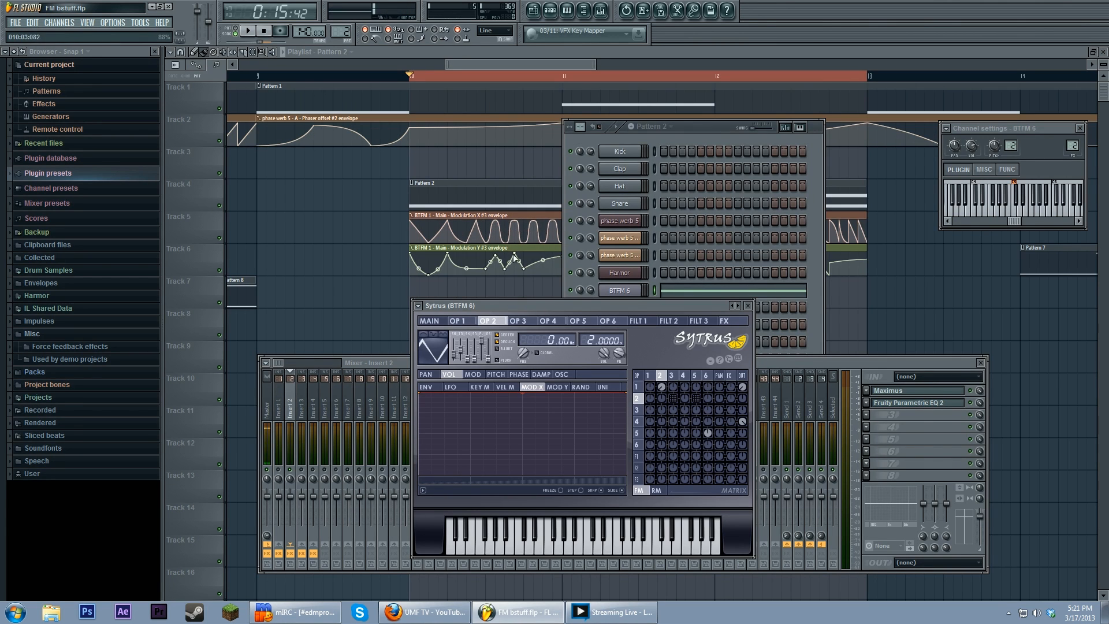
left_click(249, 32)
left_click(249, 31)
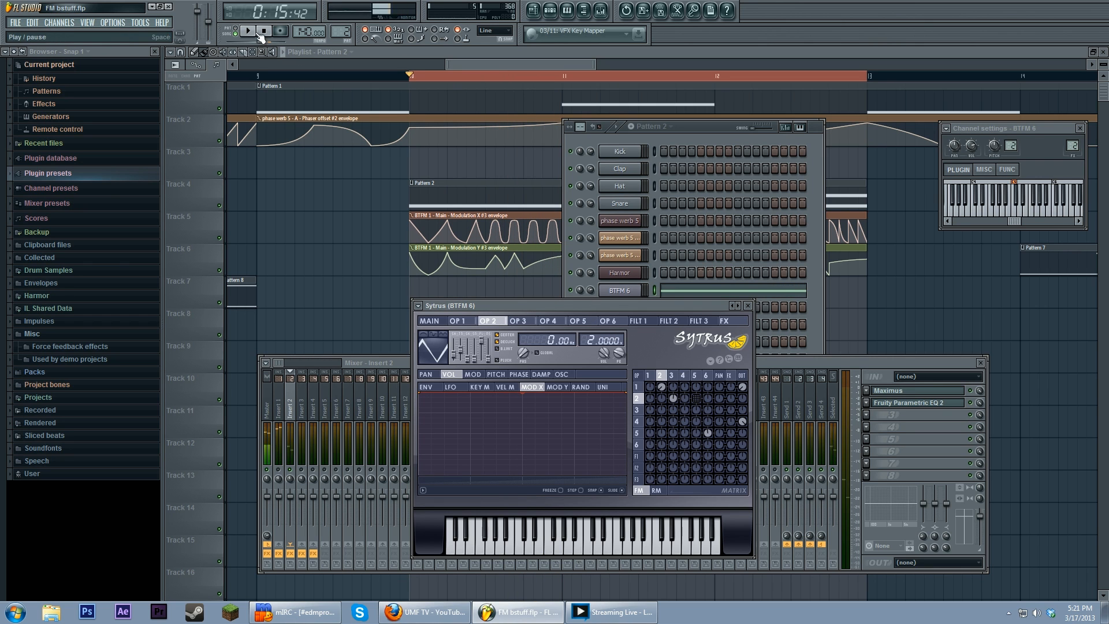
left_click(248, 31)
left_click(265, 33)
Switch to operator 3 and show its oscillator harmonics.
left_click(519, 320)
left_click(563, 375)
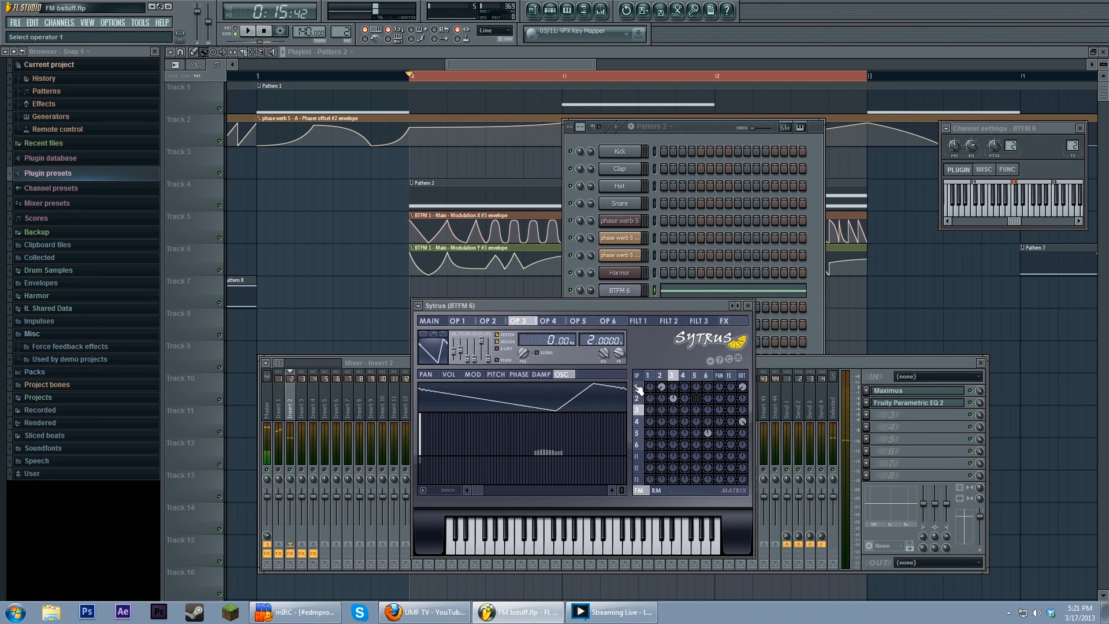
Draw higher harmonics for operator 3 and shift its first harmonic's phase while playback runs.
left_click_drag(543, 456, 564, 457)
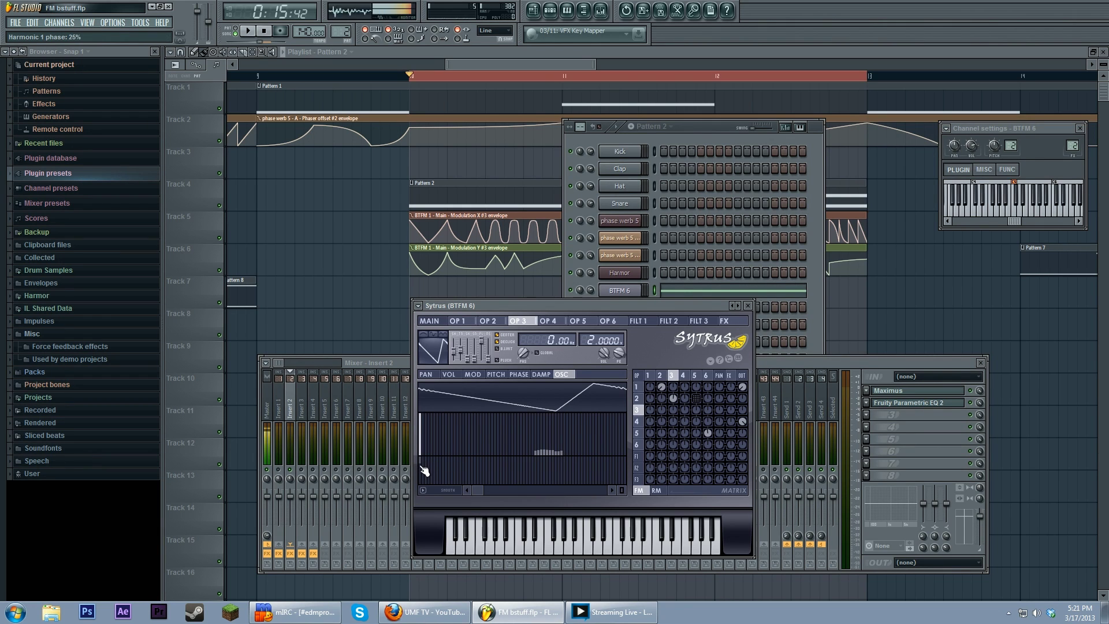
left_click_drag(425, 466, 425, 459)
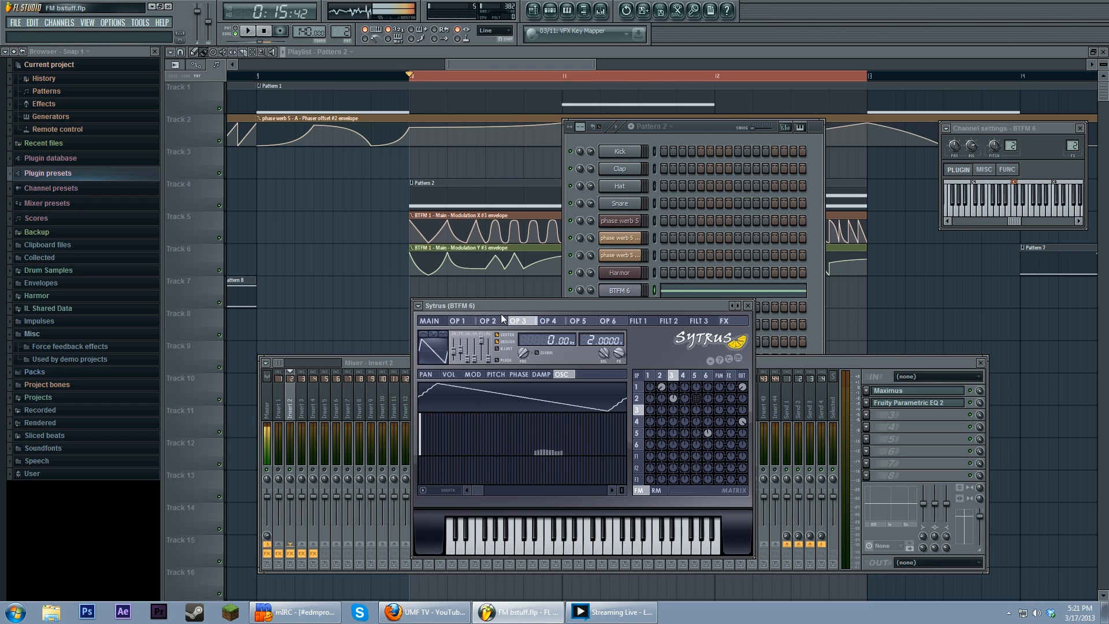
key("space")
left_click_drag(425, 468, 425, 469)
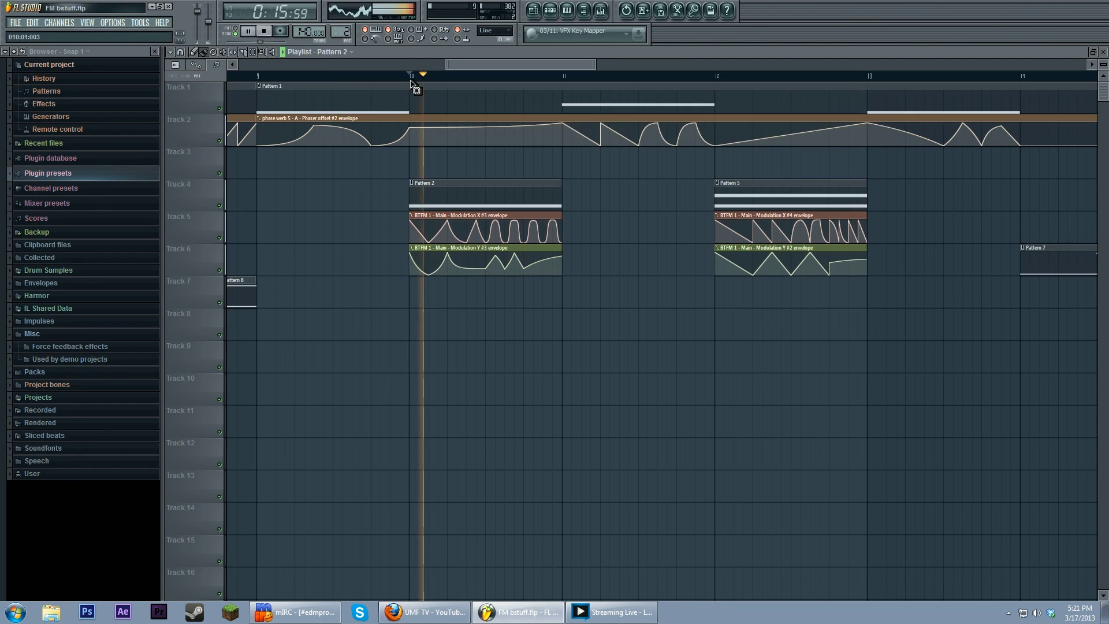
Set a loop region, bring Sytrus back up and set the first harmonic's phase to about half, then stop playback.
left_click_drag(412, 80, 561, 81)
key("F9")
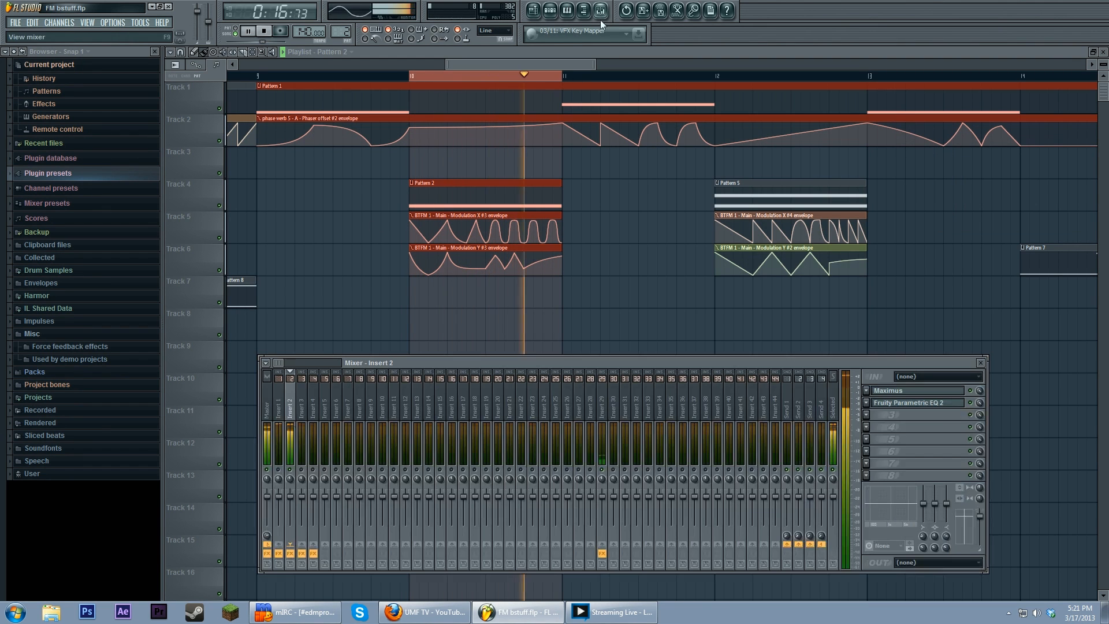
key("F6")
left_click(620, 289)
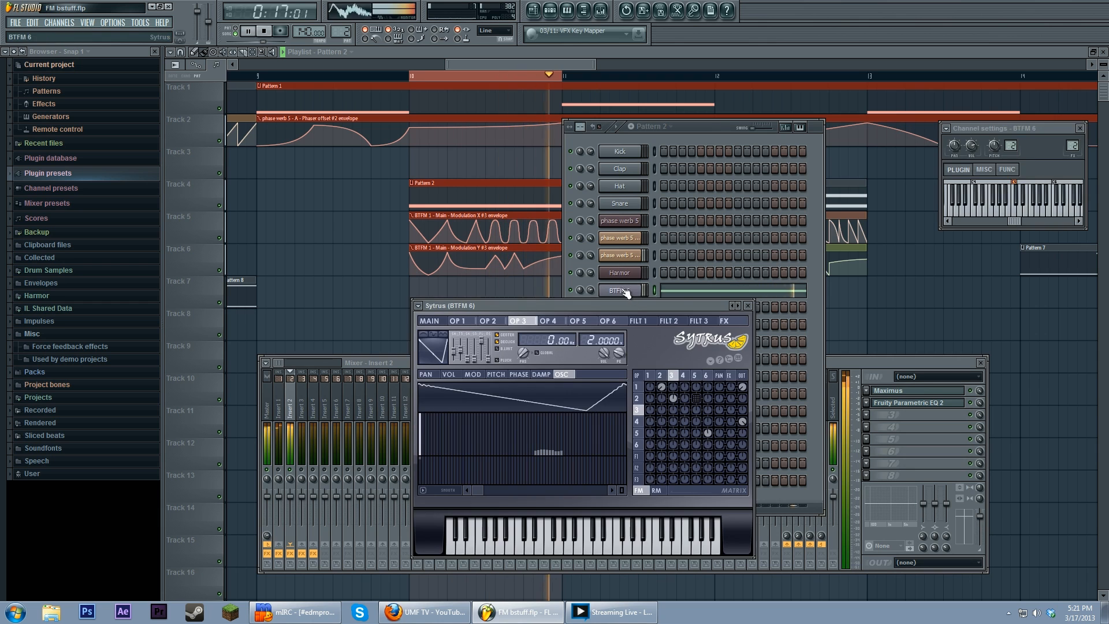
mouse_move(423, 468)
left_mouse_down()
mouse_move(425, 486)
mouse_move(425, 468)
left_mouse_up()
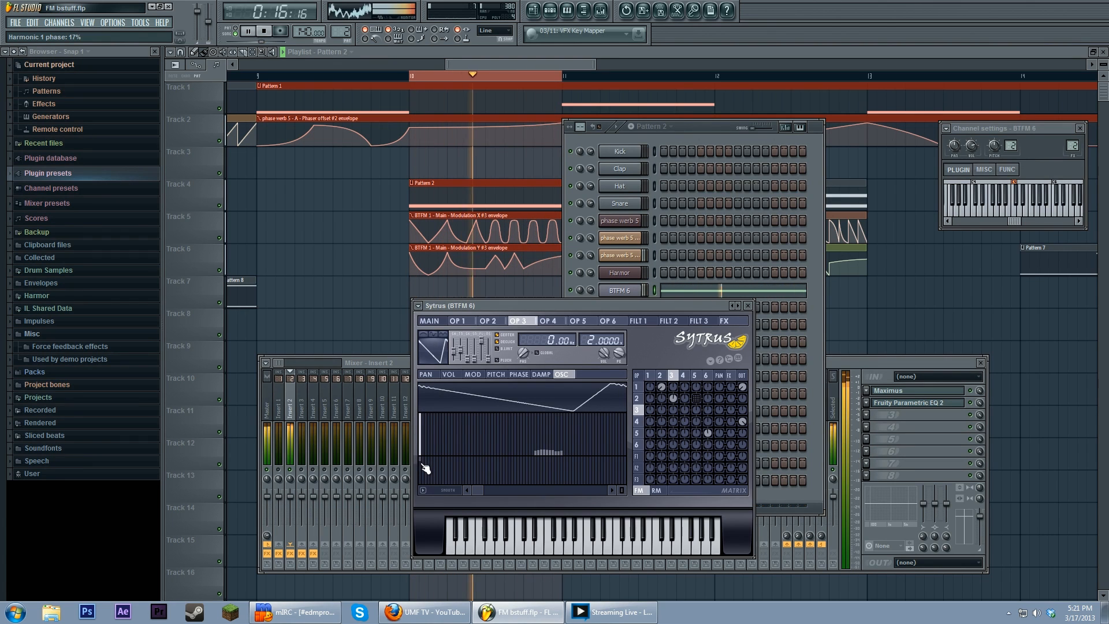
key("space")
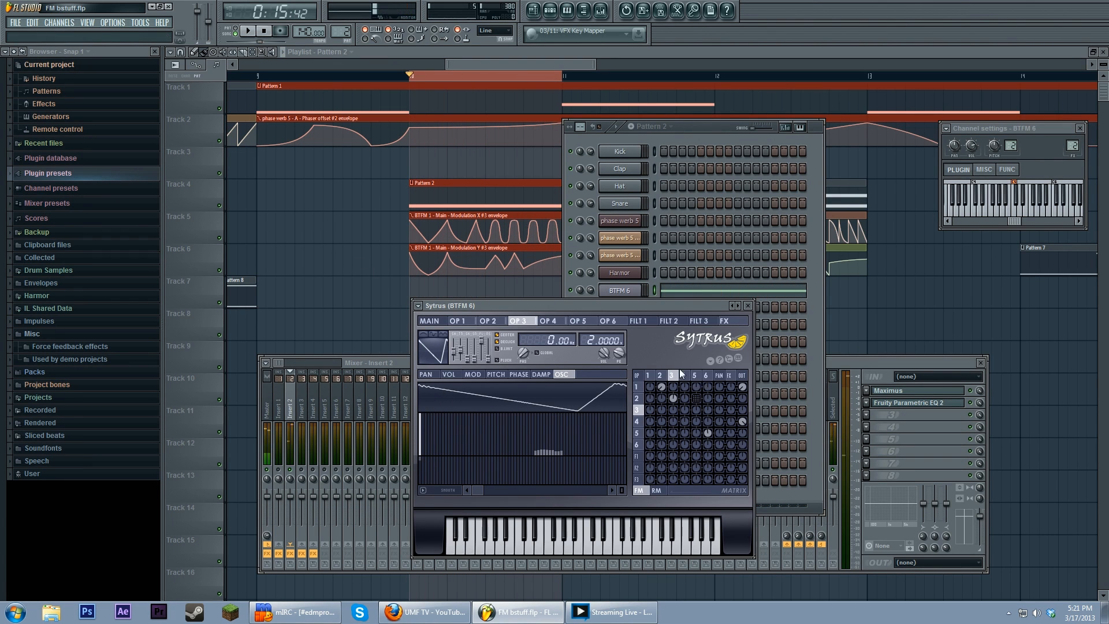
Add high harmonics to operator 2's waveform, then browse operators 1, 3, 5 and 6, ending on operator 5.
left_click(660, 375)
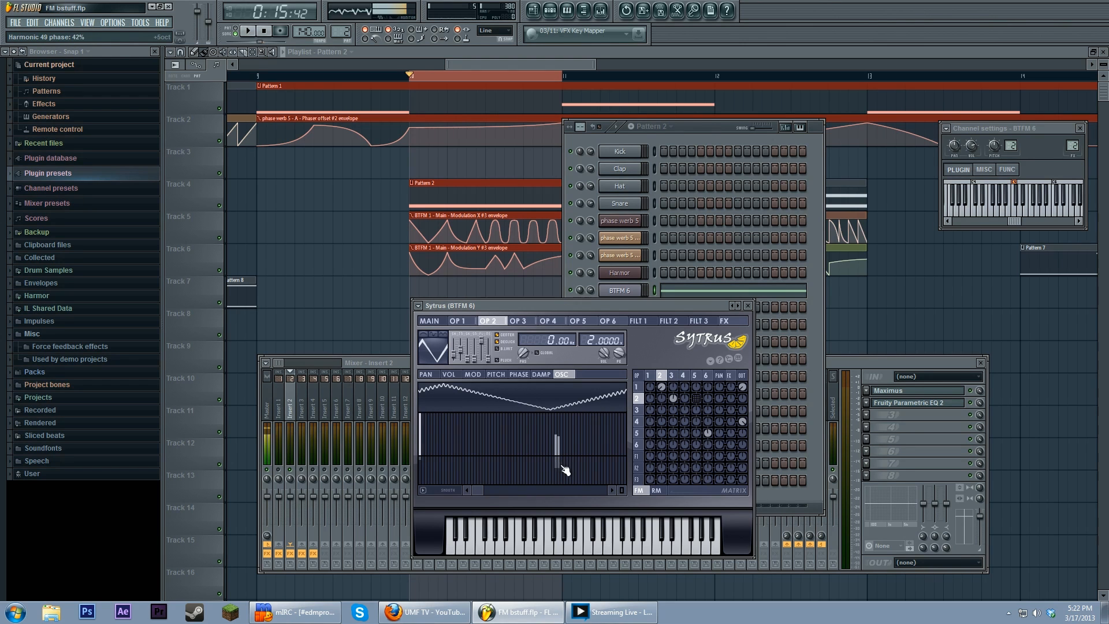
mouse_move(496, 440)
left_mouse_down()
mouse_move(524, 443)
mouse_move(498, 473)
left_mouse_up()
left_click(660, 374)
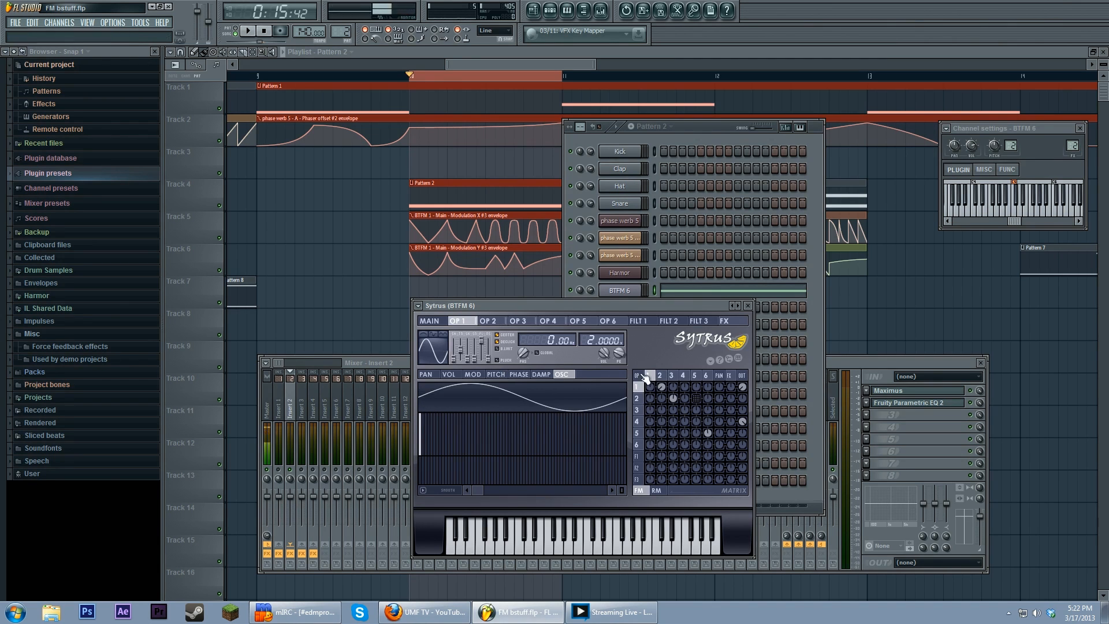
left_click(659, 375)
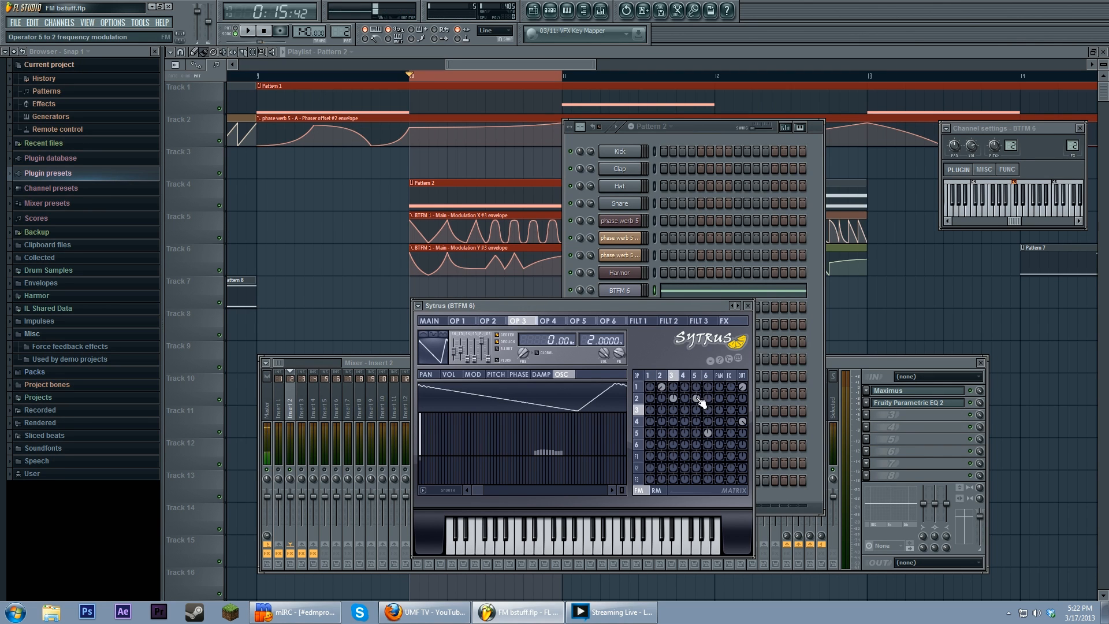
left_click(700, 375)
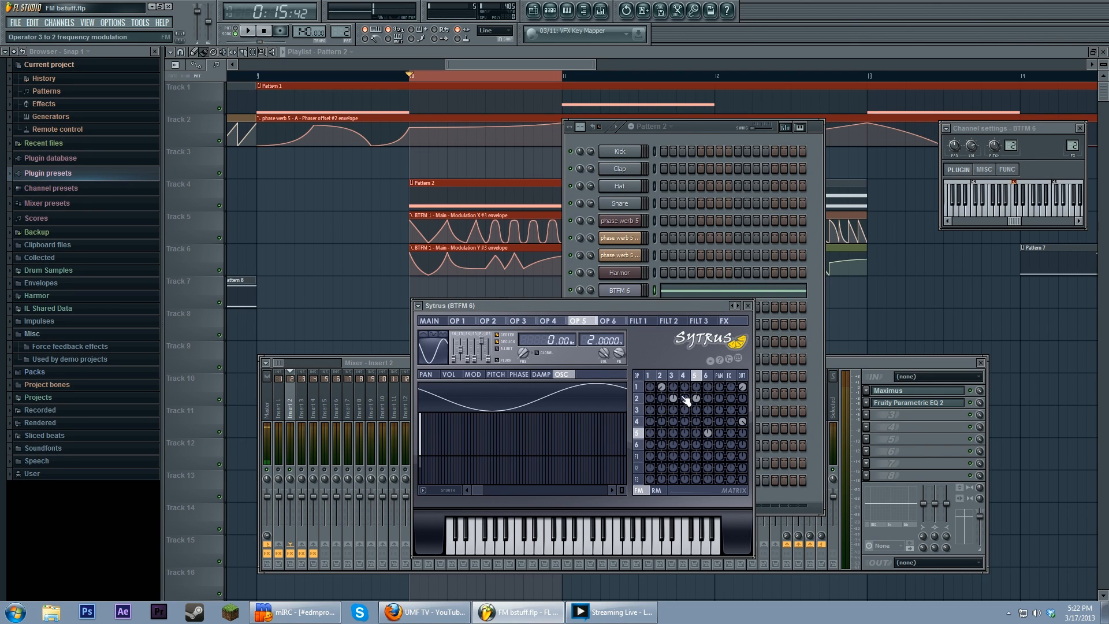
left_click(705, 377)
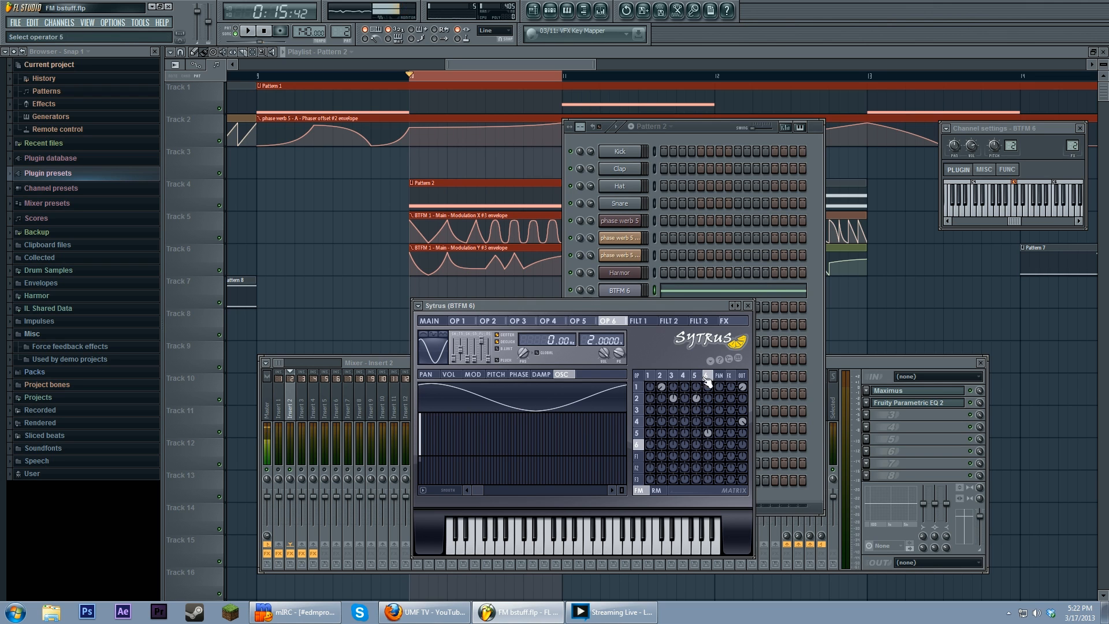
left_click(700, 378)
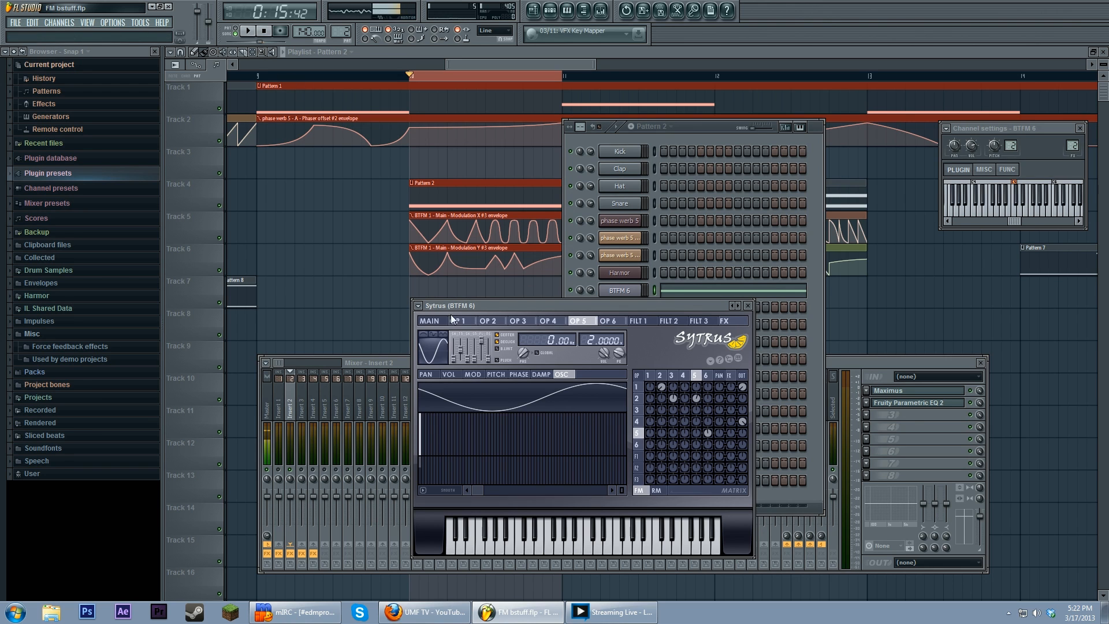
Show the Sytrus MAIN page with the X/Y modulation pad and start the song playing.
left_click(434, 321)
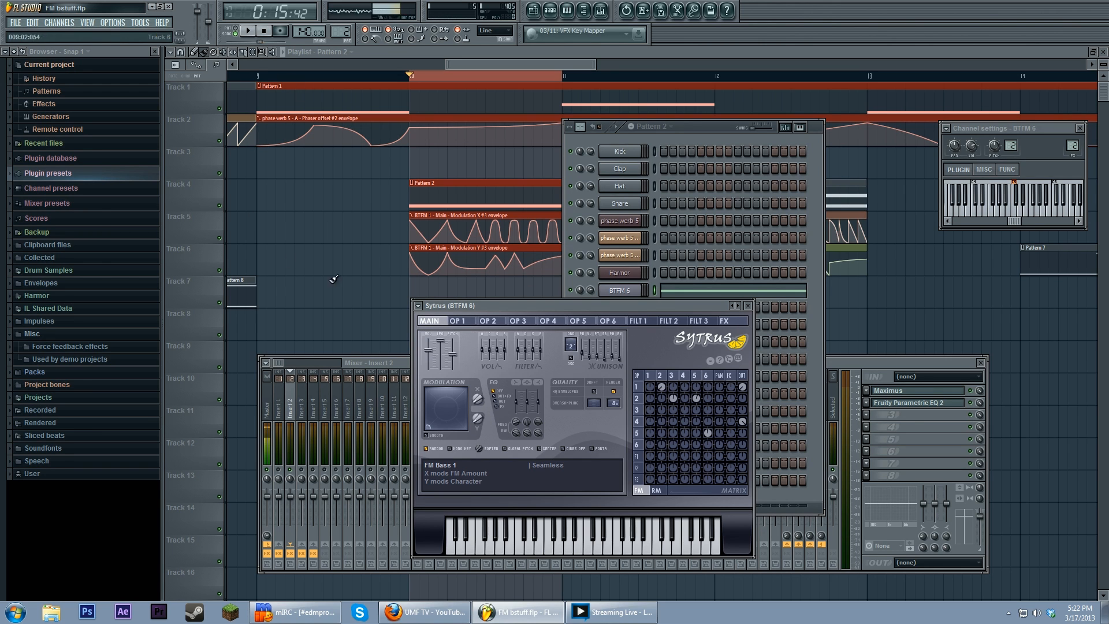
key("space")
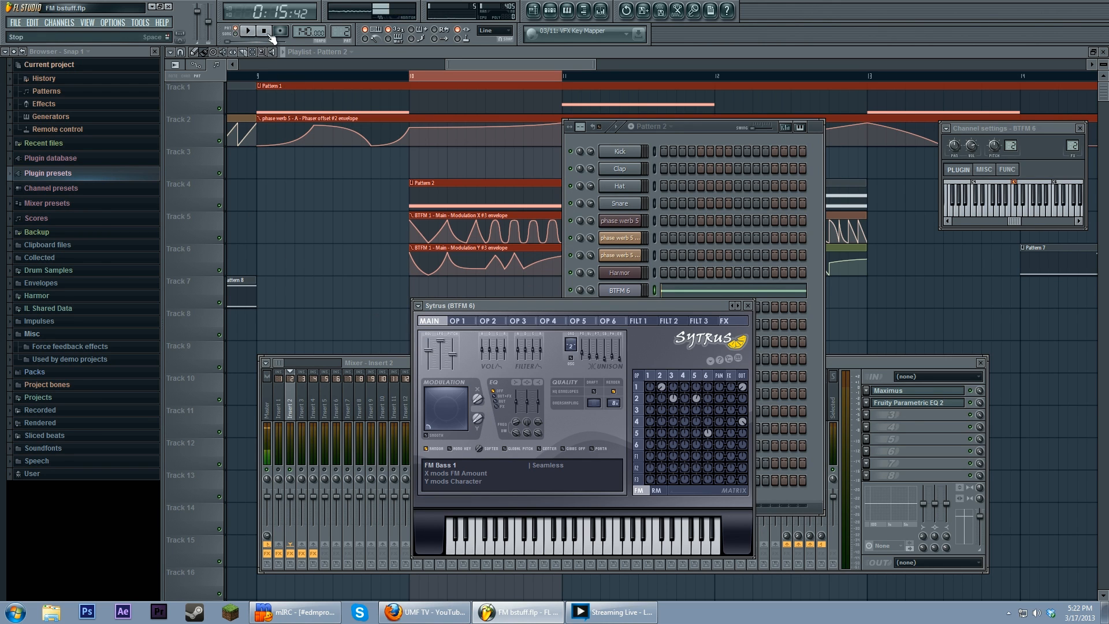
left_click(249, 31)
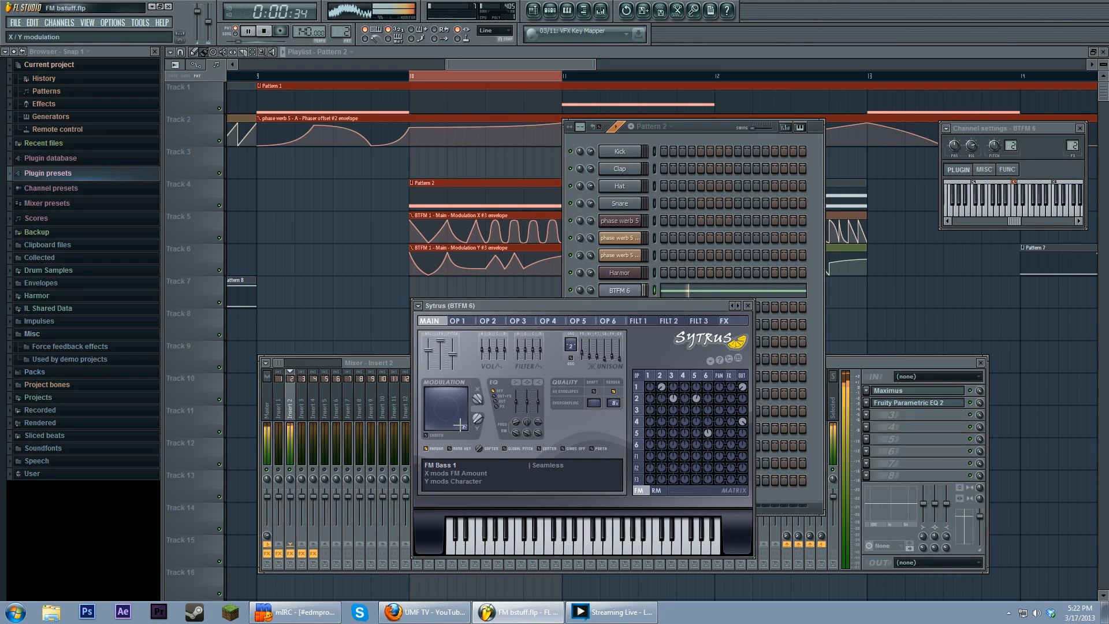
Sweep the X/Y modulation point upward to the top of the pad while the song plays.
mouse_move(428, 409)
left_mouse_down()
mouse_move(463, 397)
mouse_move(445, 413)
left_mouse_up()
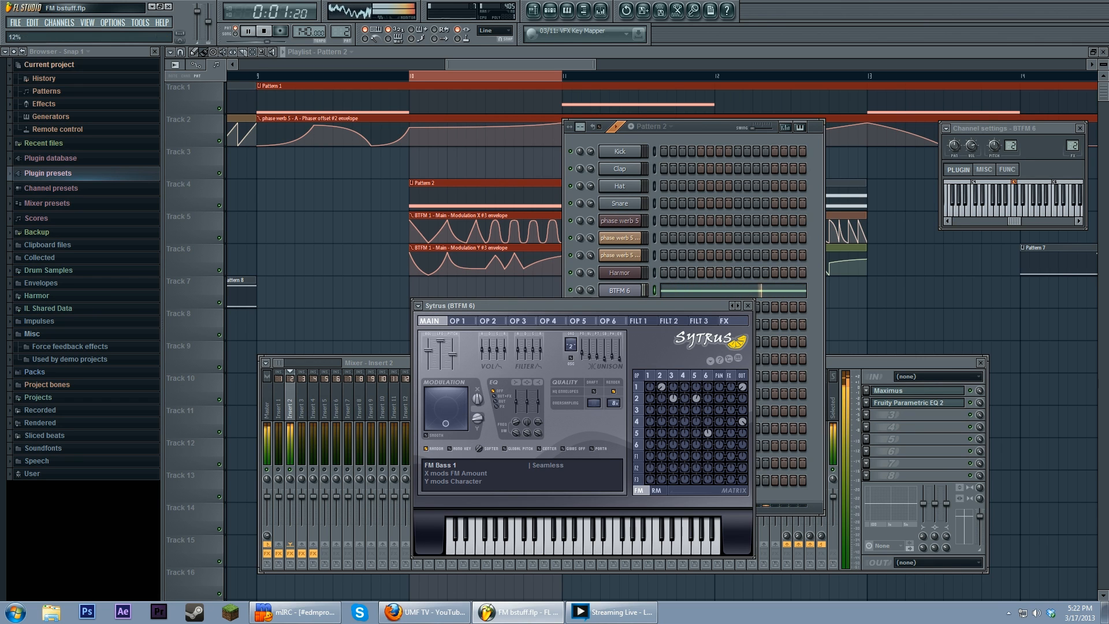
left_click_drag(446, 413, 445, 390)
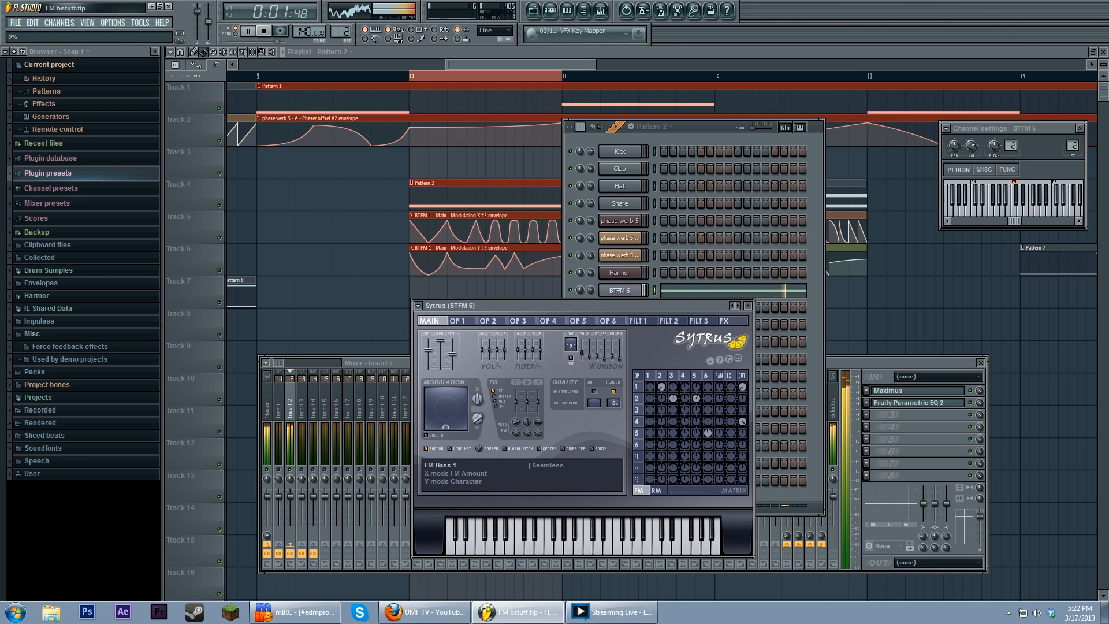
Stop playback and compare operator 5's and operator 6's settings in the FM matrix.
left_click(265, 31)
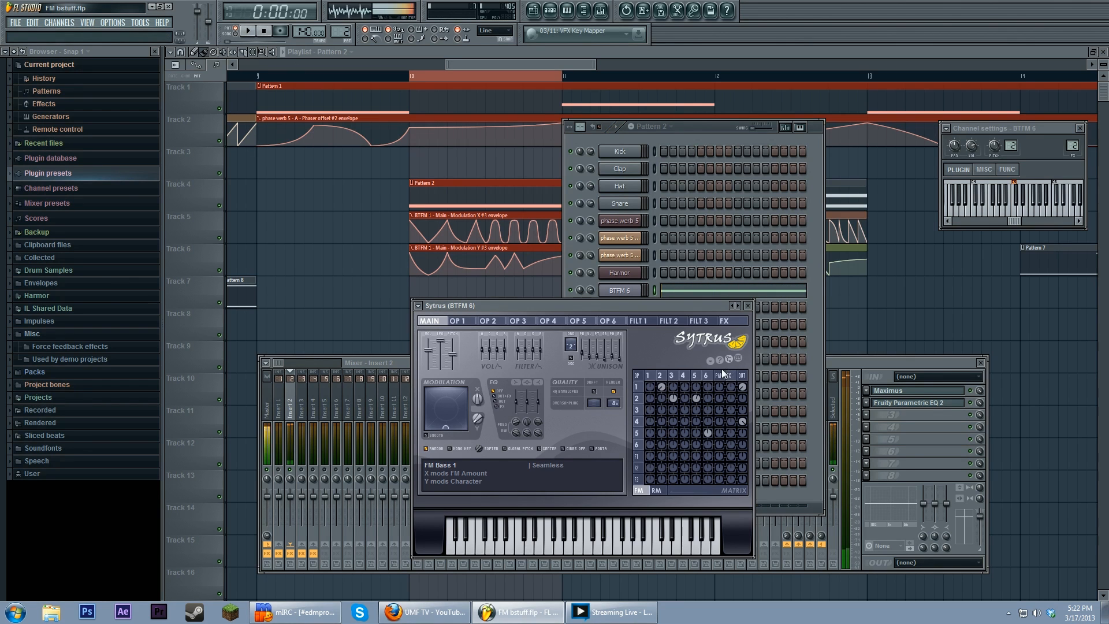
left_click(695, 375)
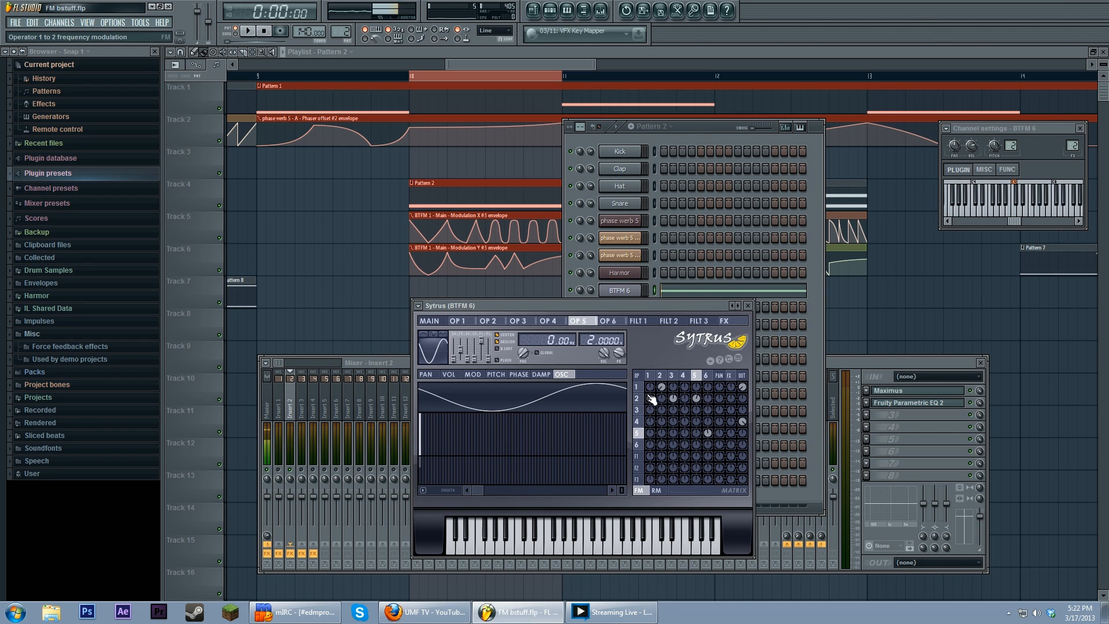
left_click(705, 375)
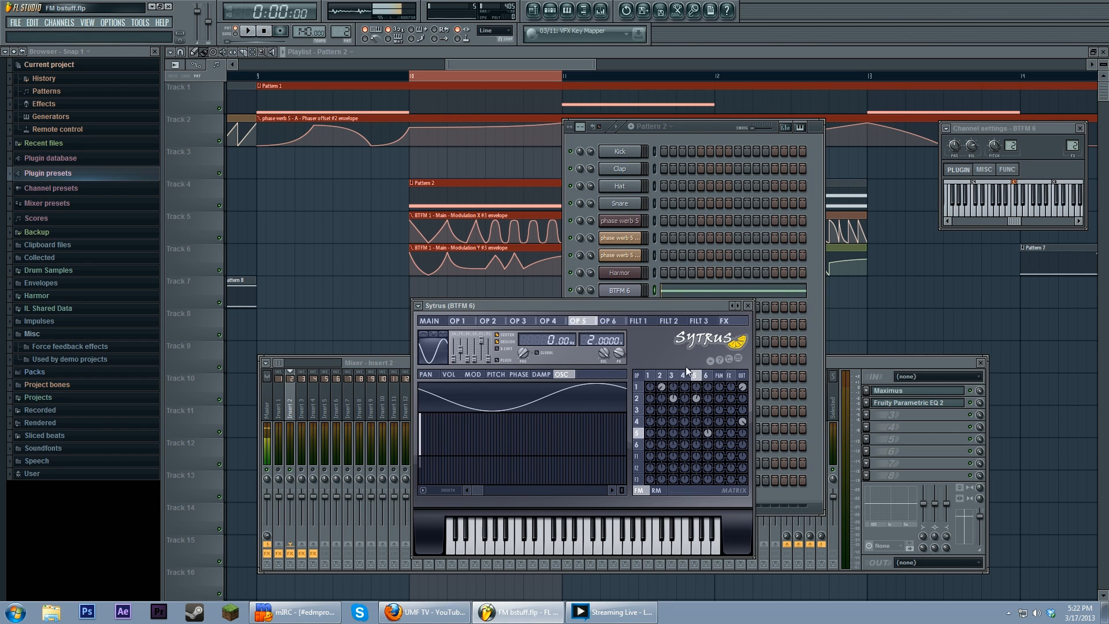
left_click(698, 376)
Glance at operator 1's settings, then land on operator 6's oscillator page.
left_click(703, 378)
left_click(682, 378)
left_click(658, 376)
left_click(671, 376)
left_click(710, 376)
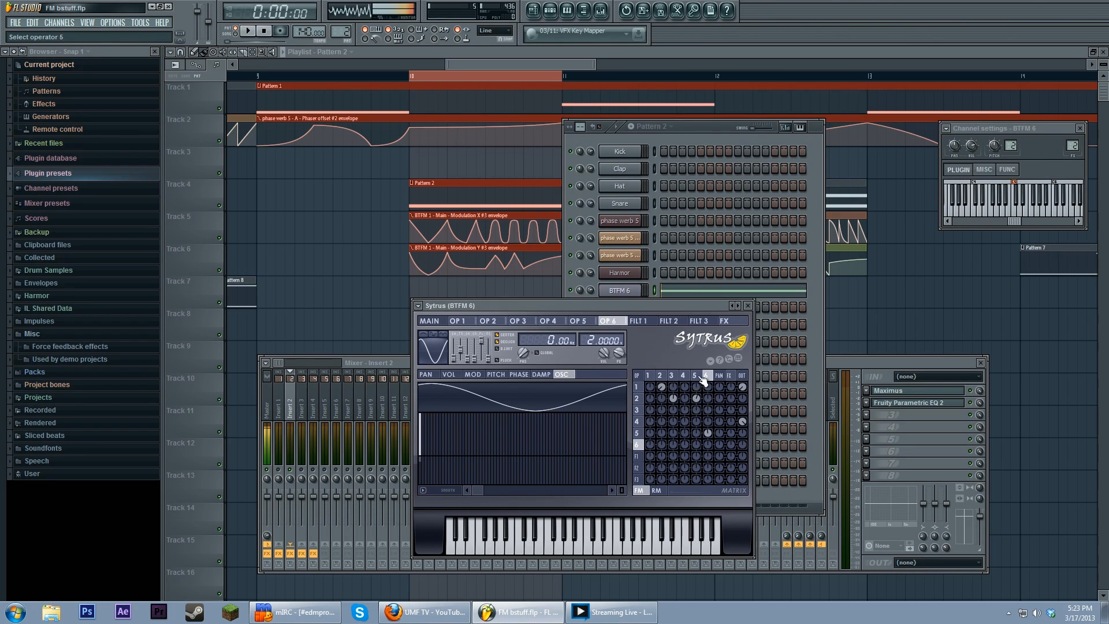
Review operators 2 and 5 waveform settings, play a note, then audition the bass in the song.
left_click(668, 377)
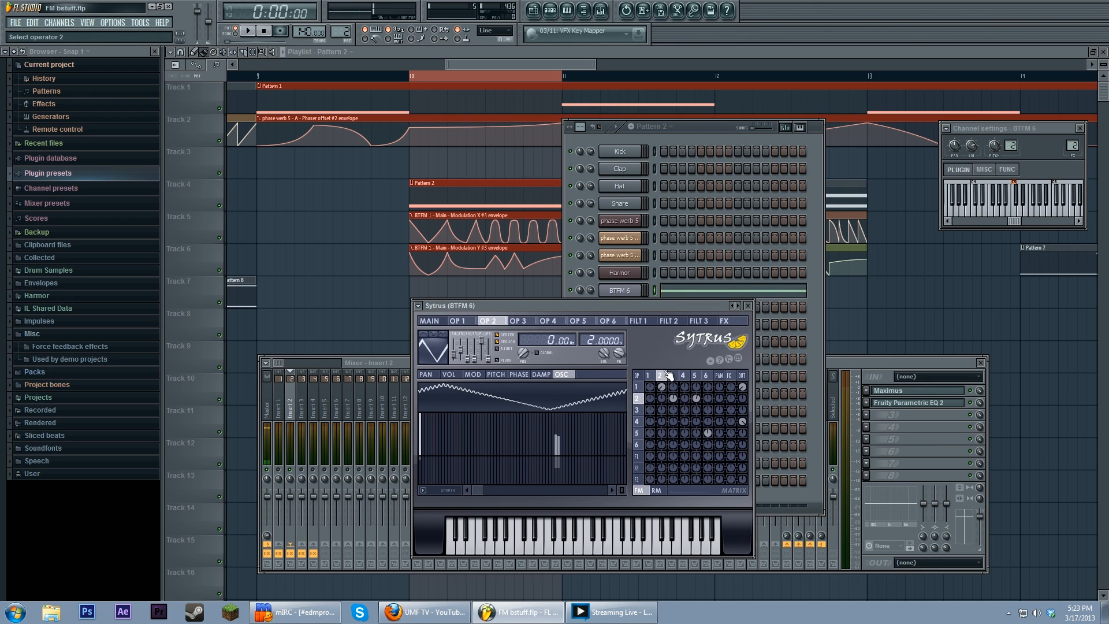
left_click(696, 377)
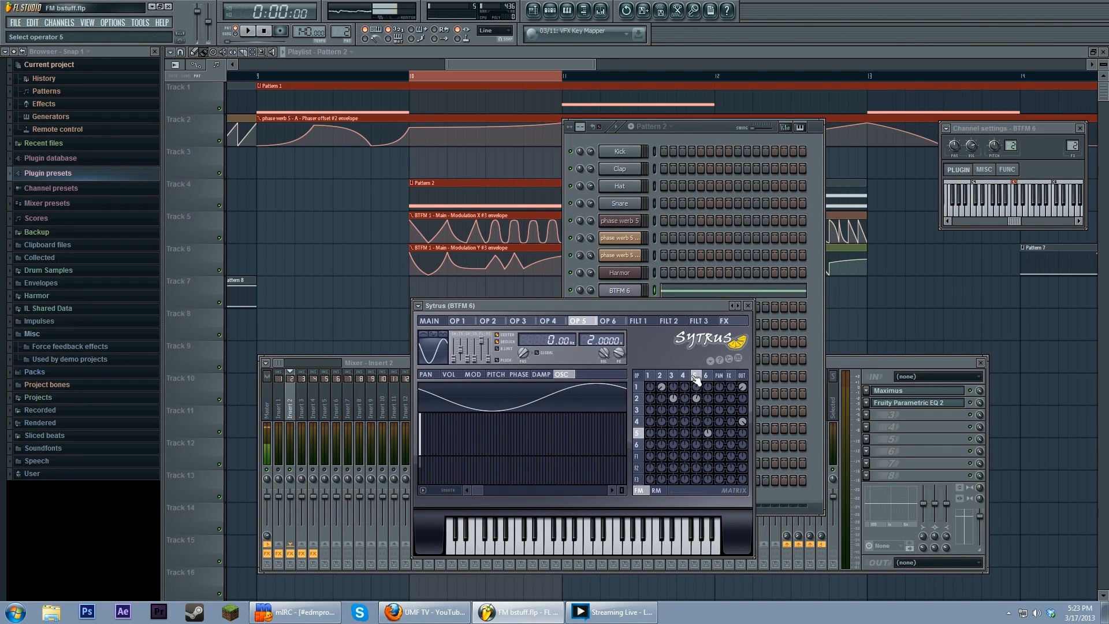
left_click(498, 546)
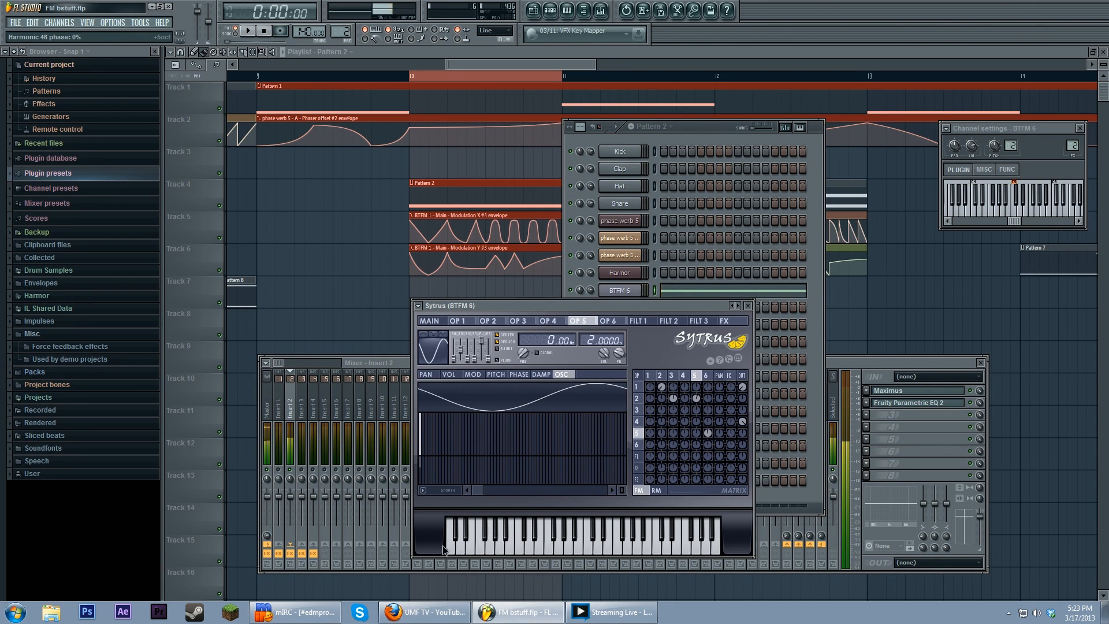
left_click(248, 31)
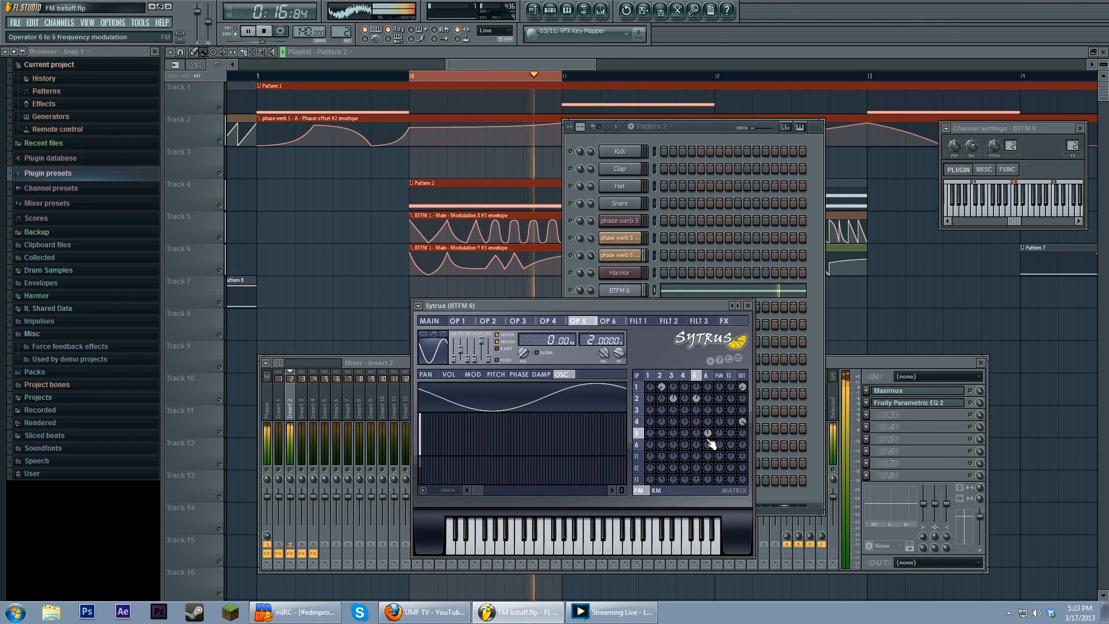
left_click(267, 33)
Boost a high harmonic bar in operator 2's waveform harmonic editor.
left_click(675, 375)
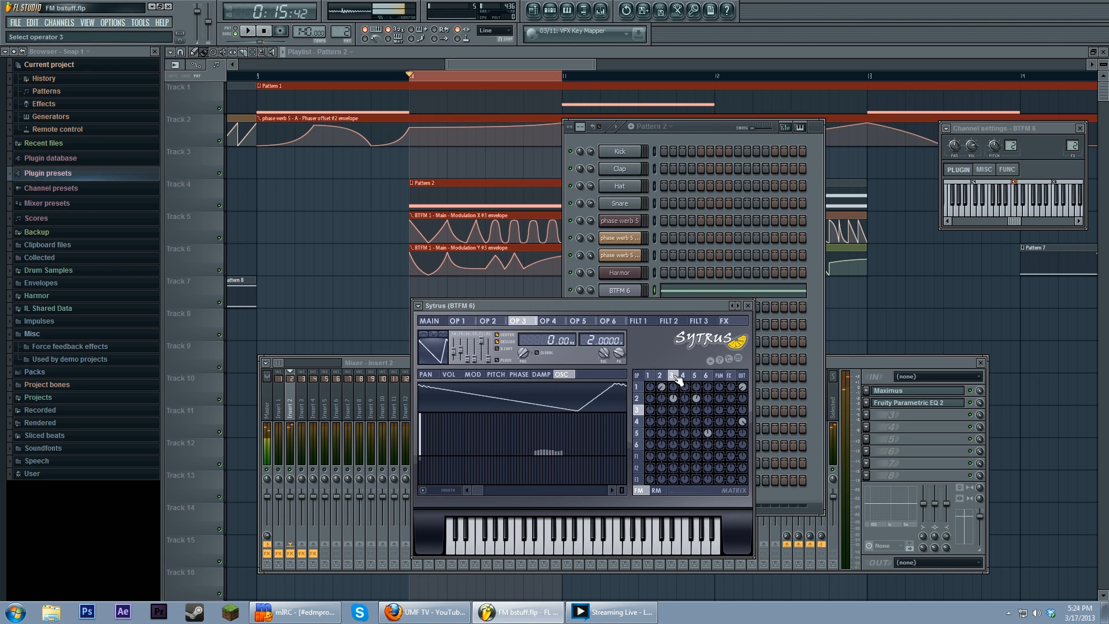
left_click(659, 375)
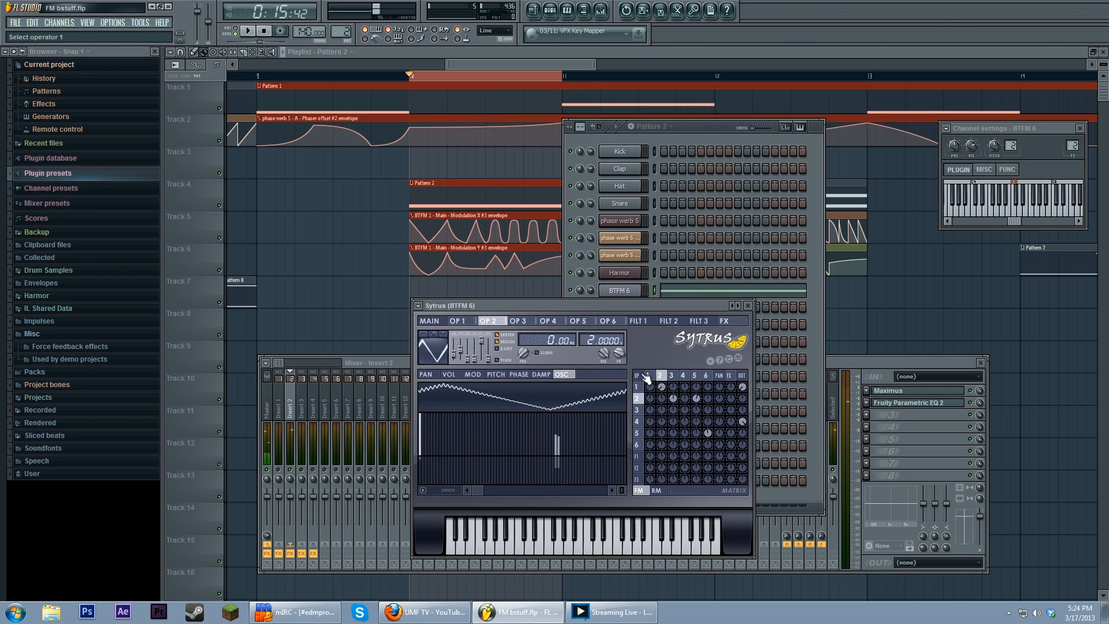
left_click(558, 441)
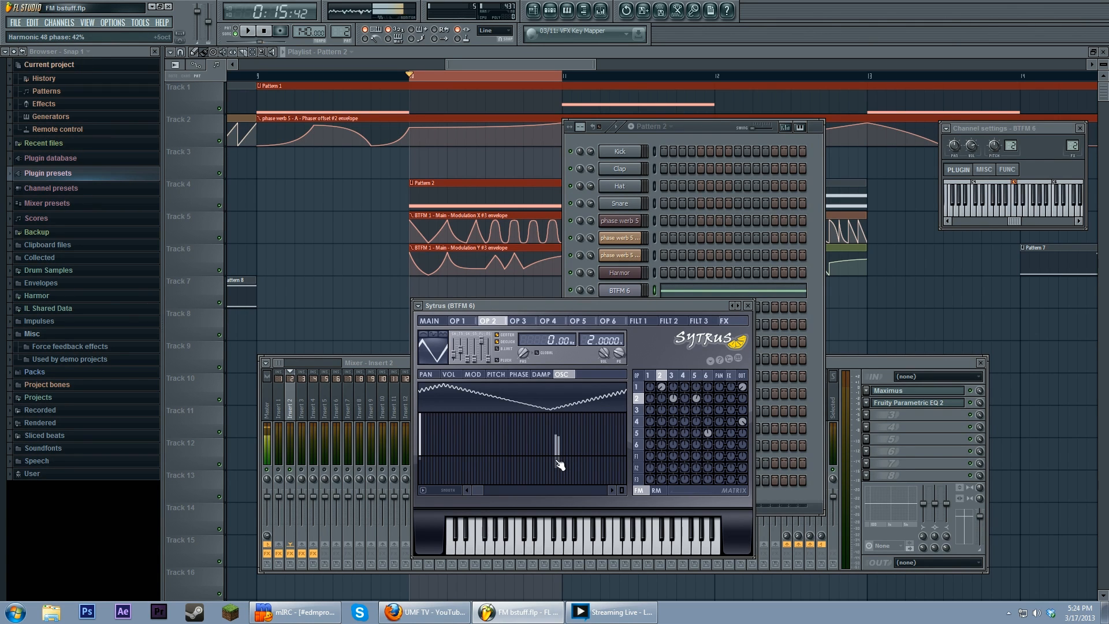
Review operators 3 and 1, then start playback to hear the edited patch.
left_click(672, 375)
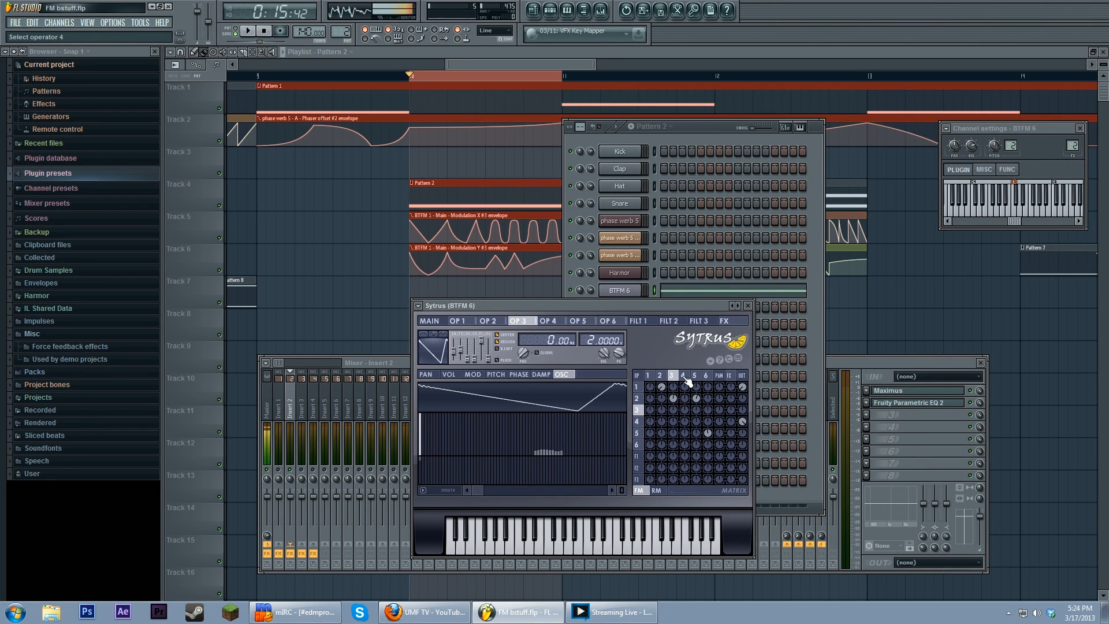
left_click(648, 375)
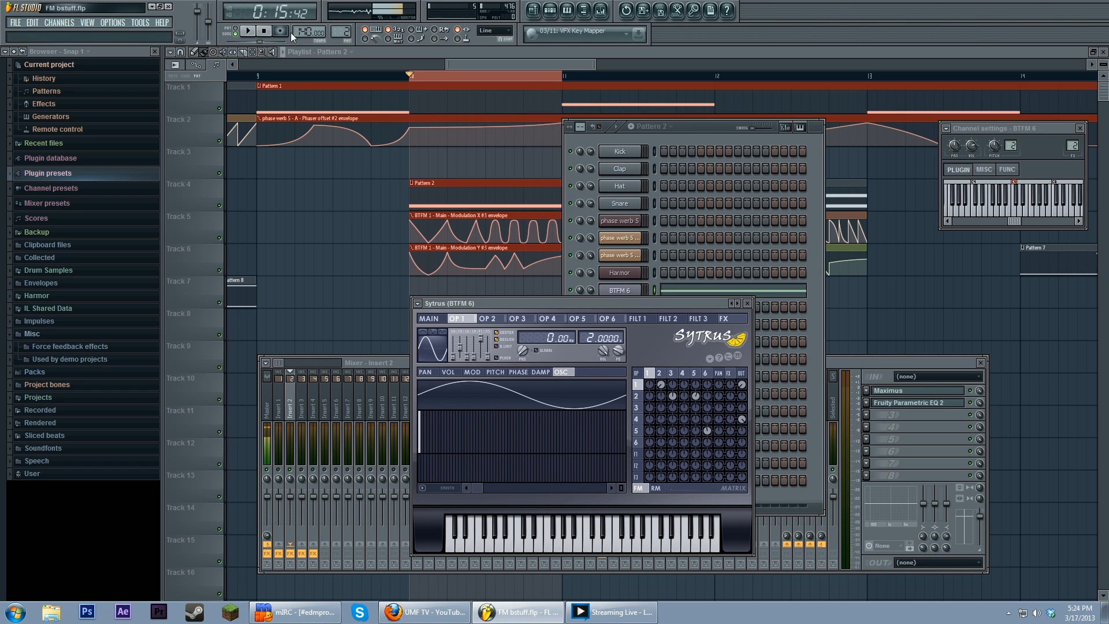
key("space")
Show Maximus on insert 2 and compare its master, low and mid band curves during playback.
left_click(889, 390)
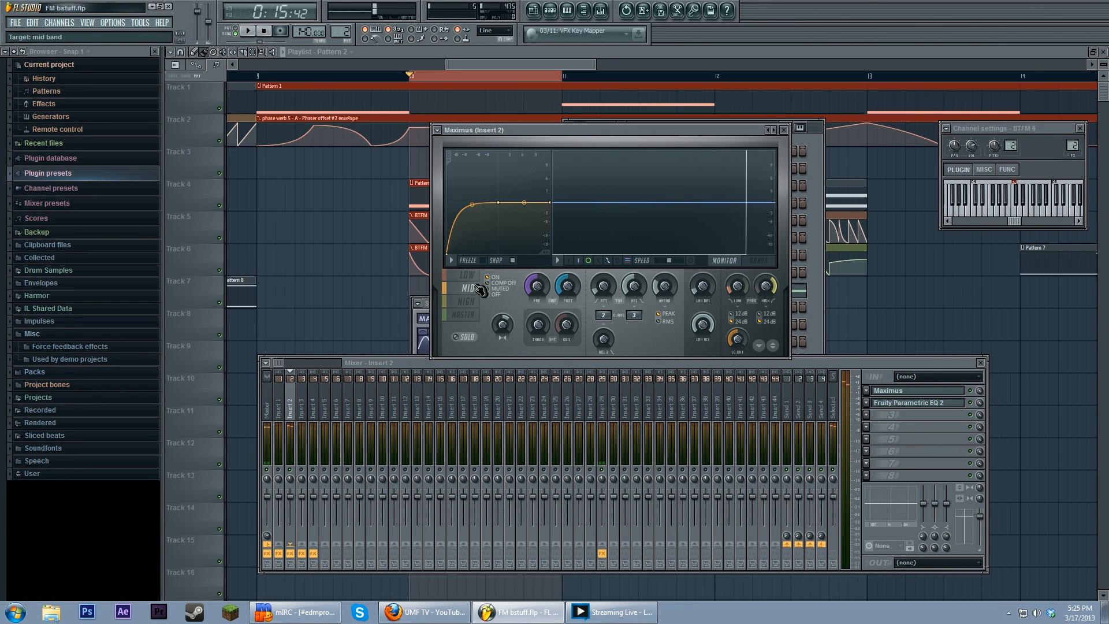
left_click(466, 313)
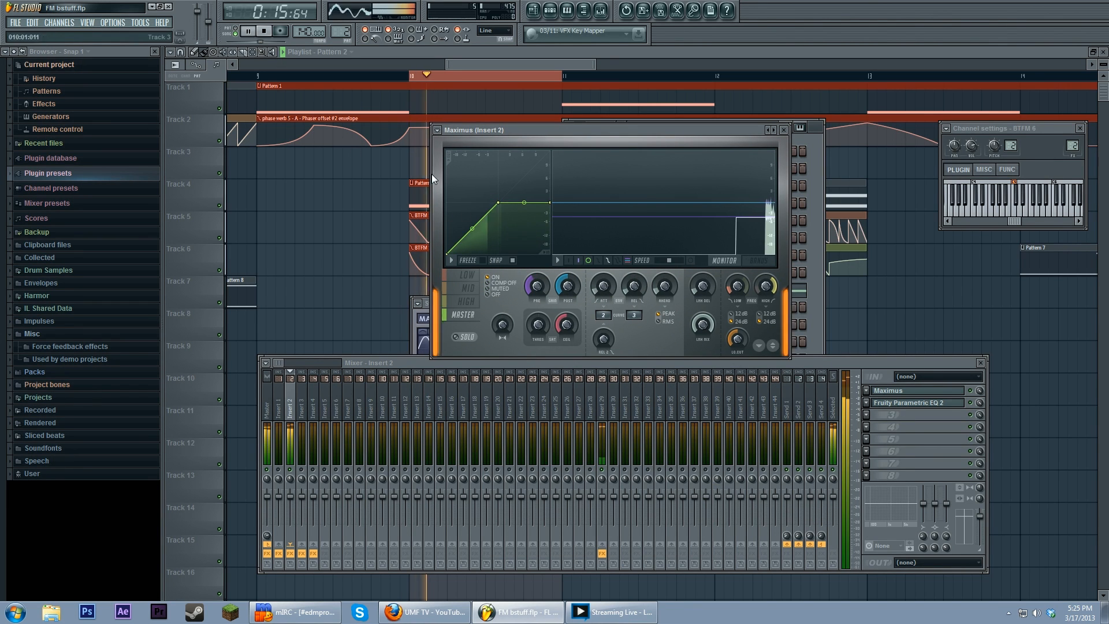
left_click(469, 275)
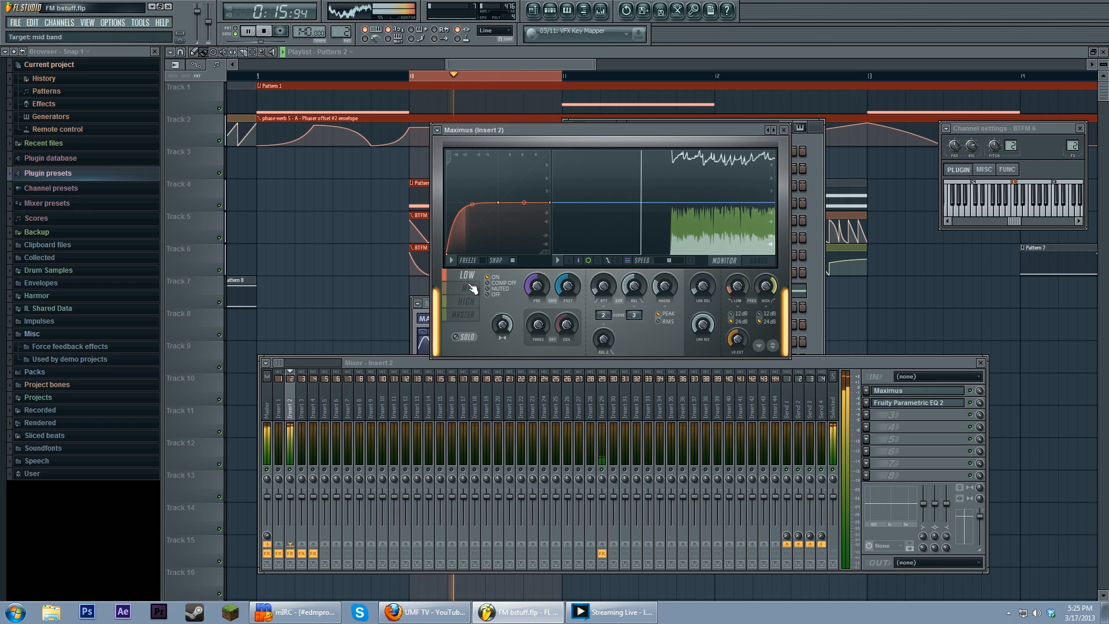
left_click(468, 301)
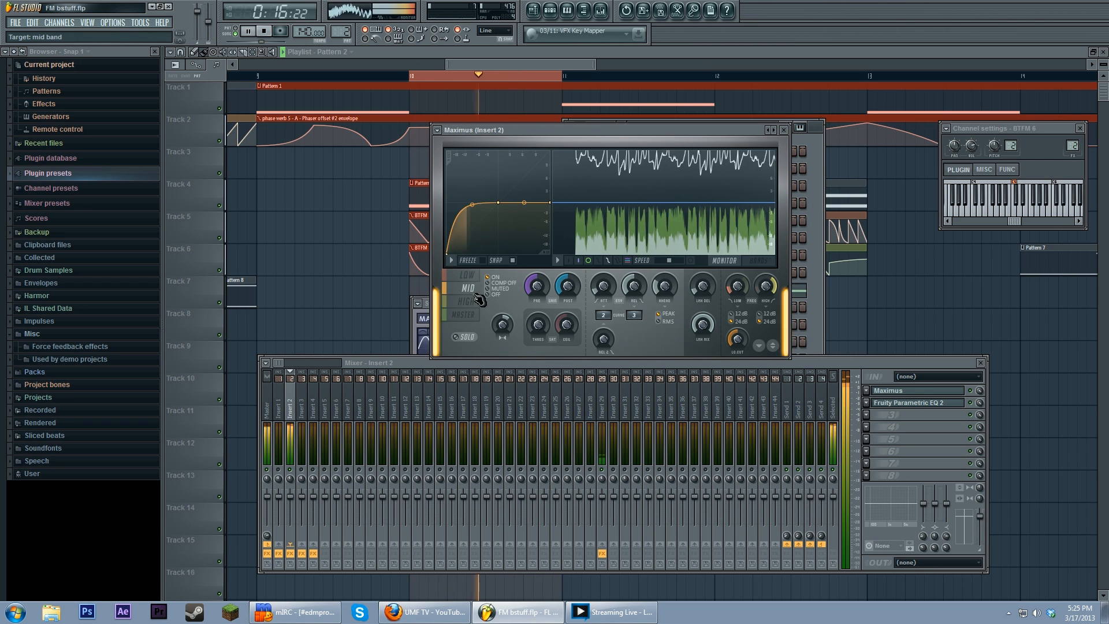
left_click(466, 313)
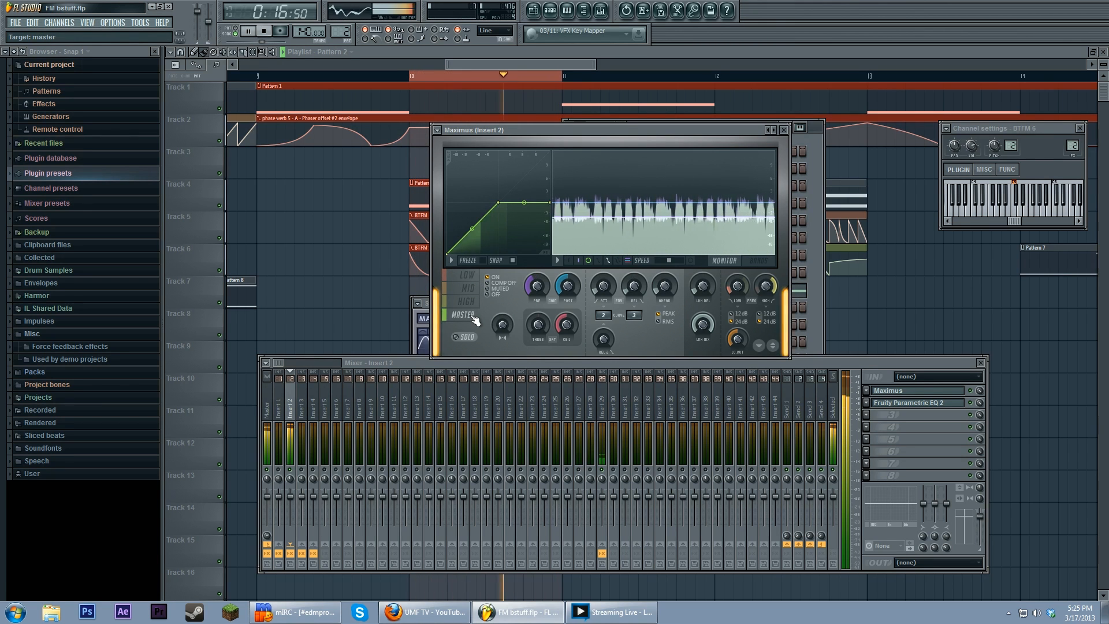
left_click(267, 33)
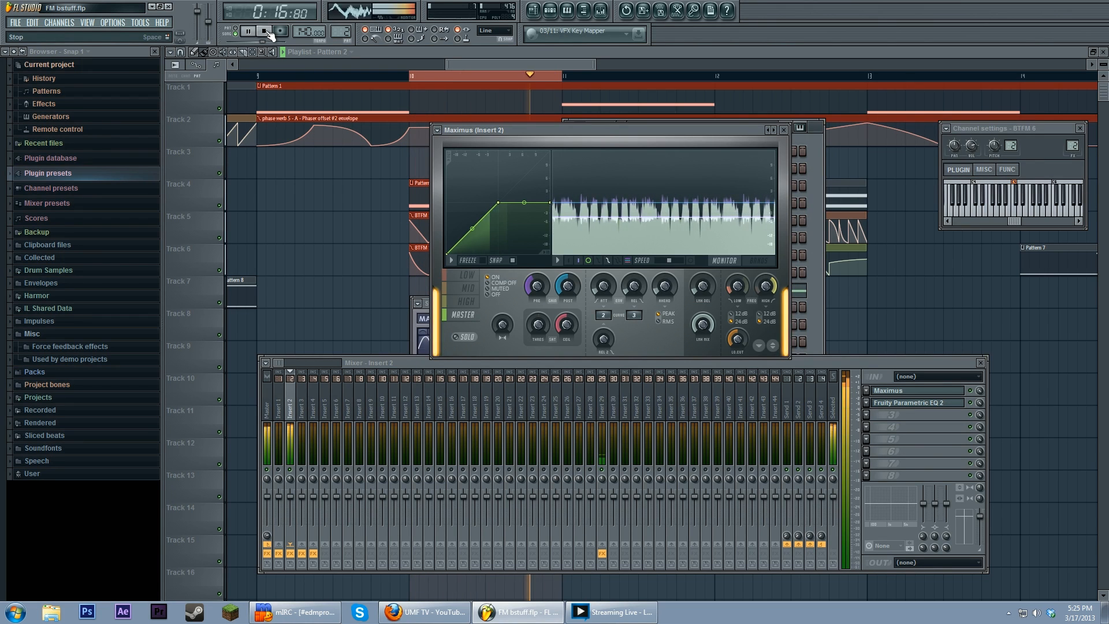
Select the mid then low band for editing and bring the Sytrus bass synth back up.
left_click(468, 291)
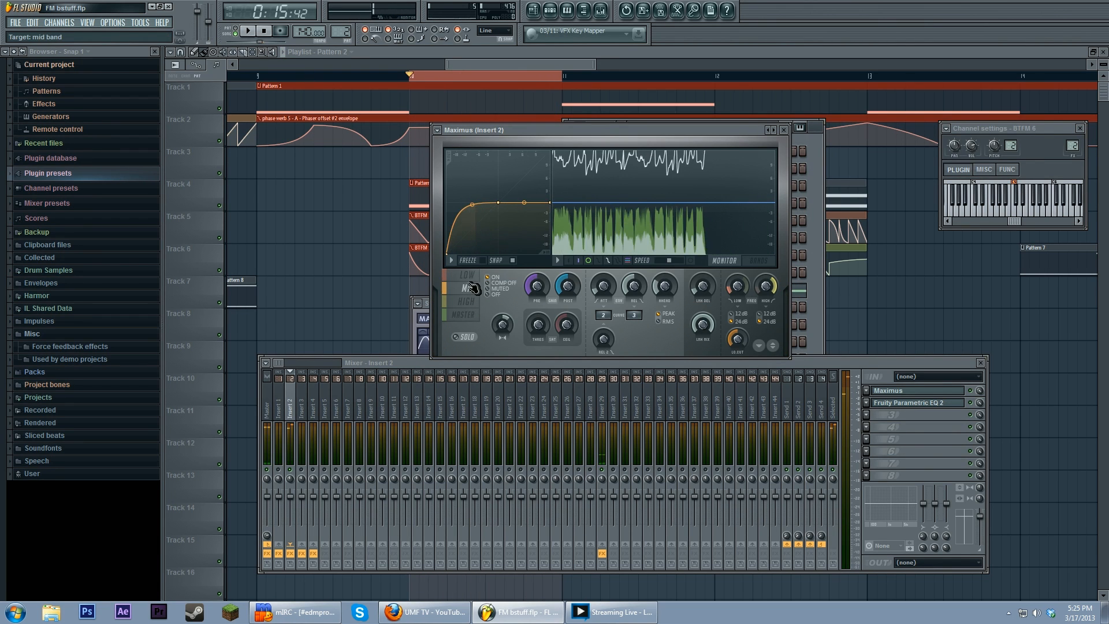
left_click(469, 277)
left_click(421, 317)
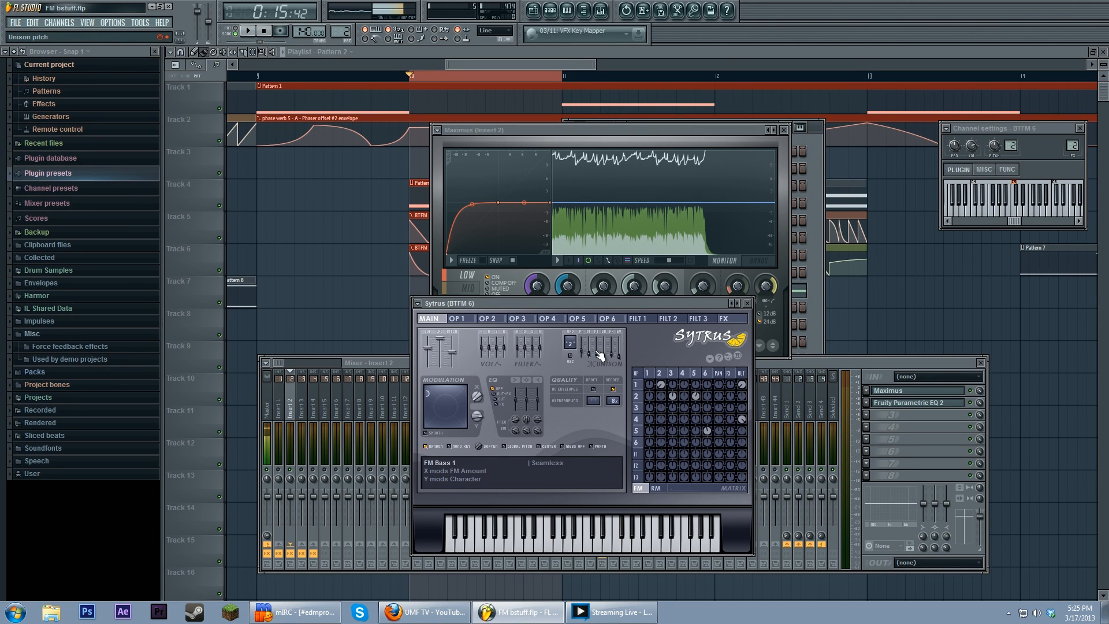
Dismiss Sytrus and switch between Maximus's high and mid bands to adjust their curves.
key("Escape")
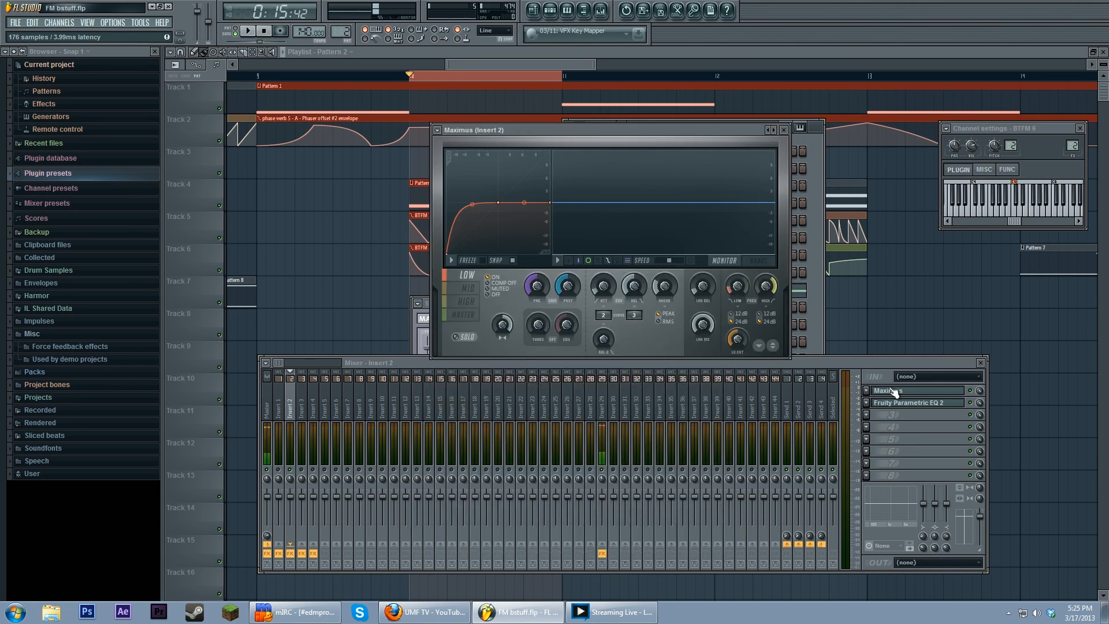
left_click(467, 302)
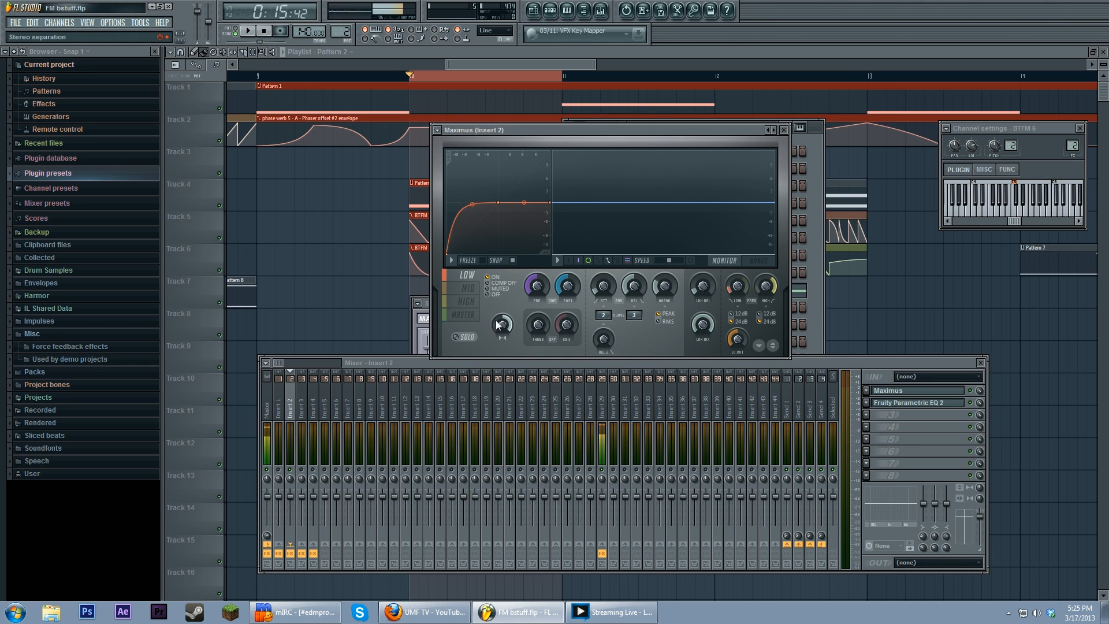
left_click(473, 288)
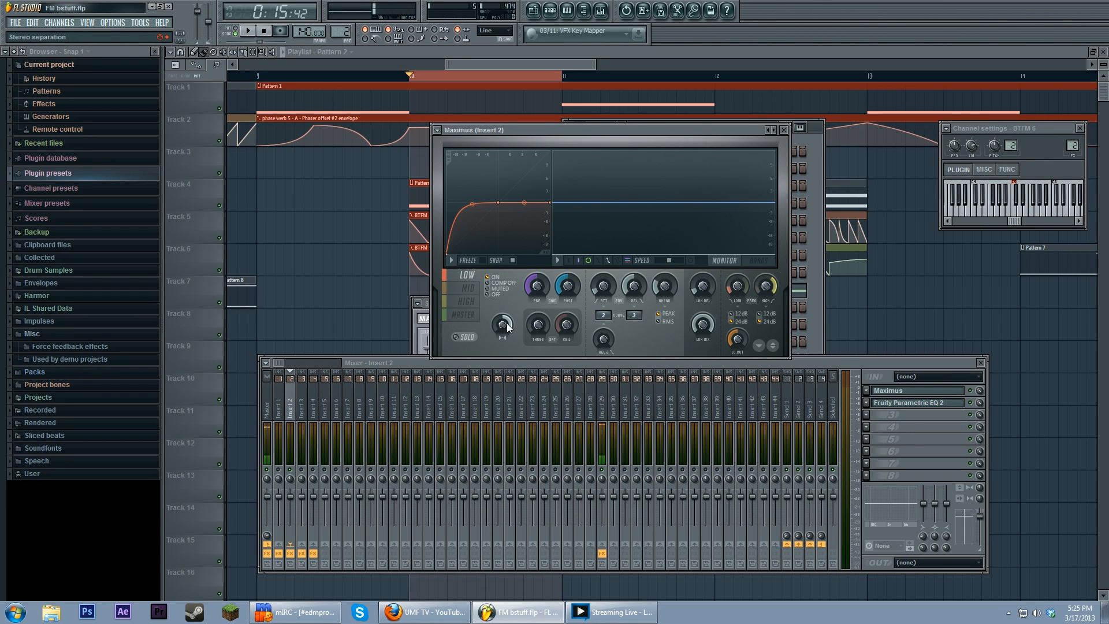
left_click(469, 288)
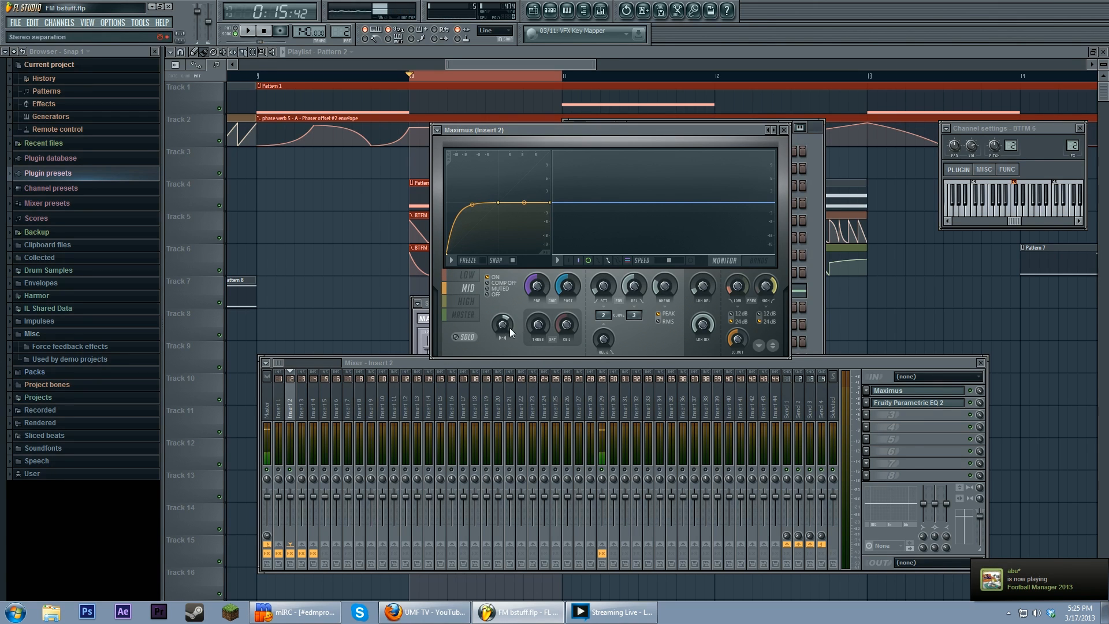
left_click(473, 302)
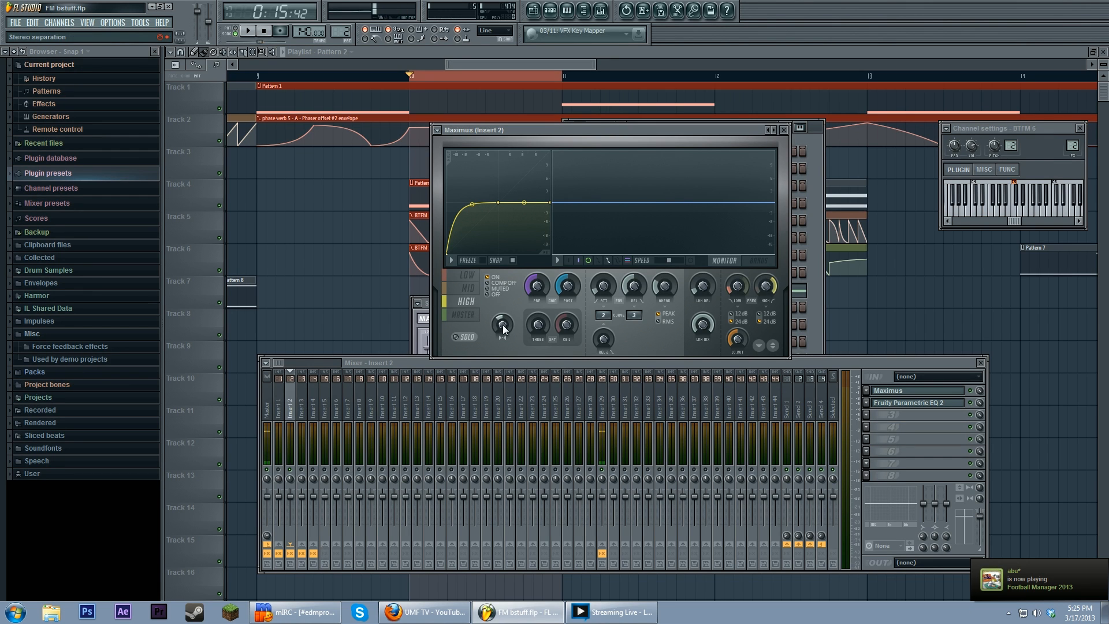
Check the Fruity Limiter on the master, then show the Parametric EQ 2 on insert 2.
left_click(273, 408)
left_click(952, 452)
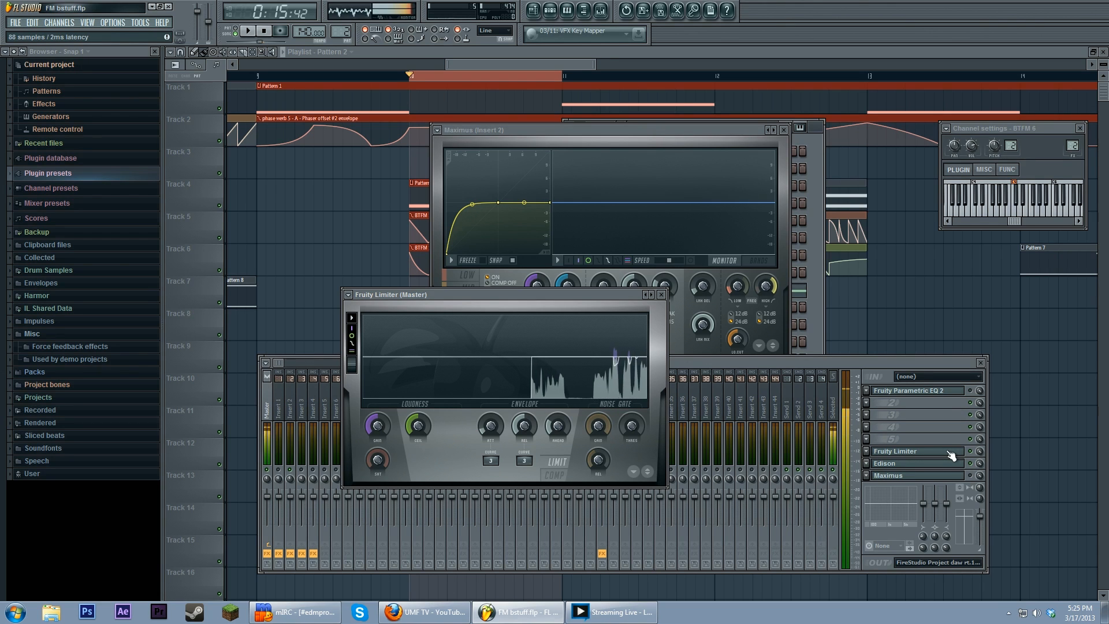
left_click(951, 452)
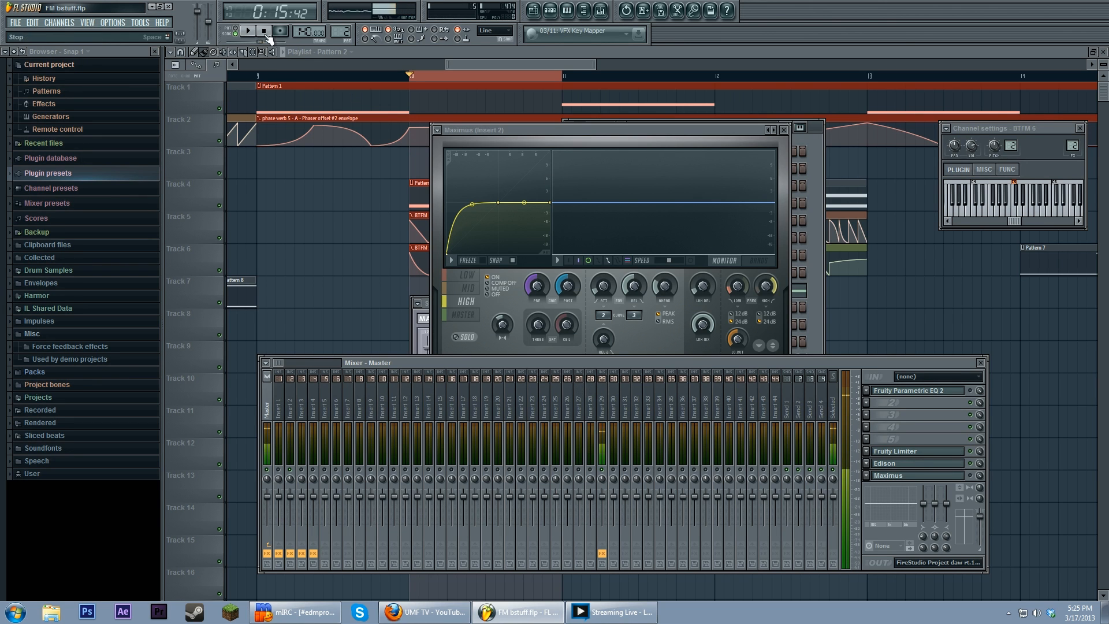
left_click(289, 377)
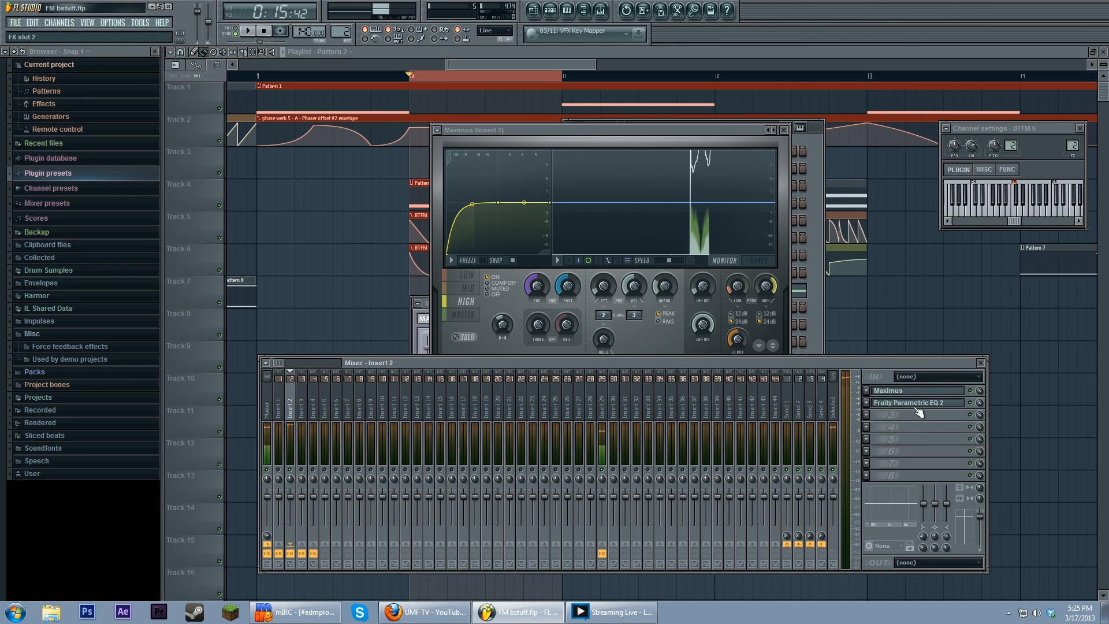
left_click(916, 403)
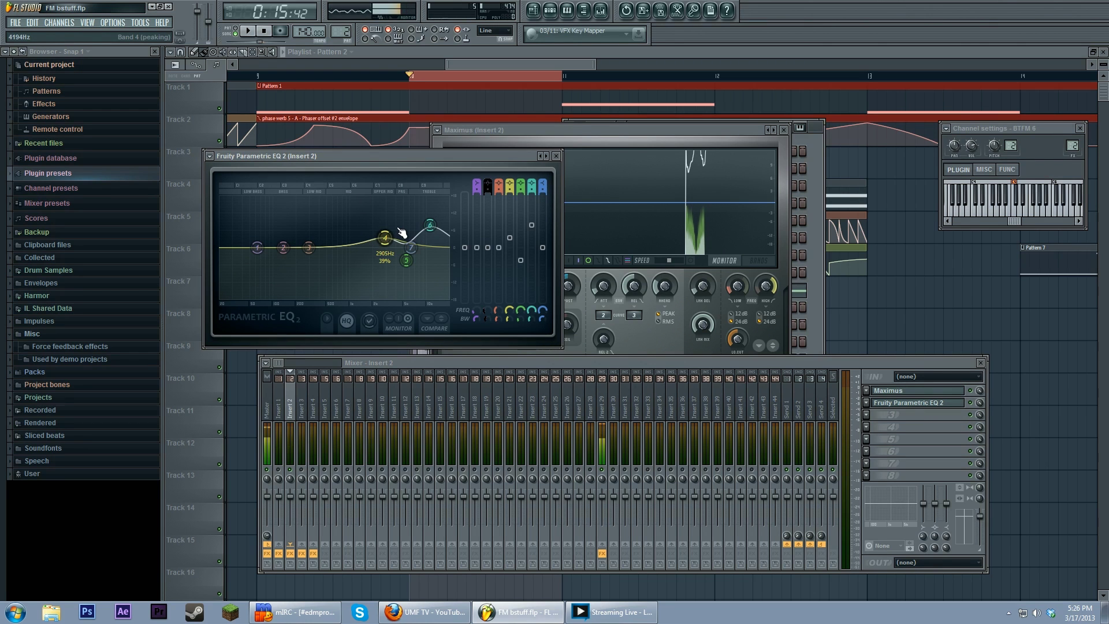
Compare the Maximus and parametric EQ windows and audition the bass in the song.
left_click(888, 391)
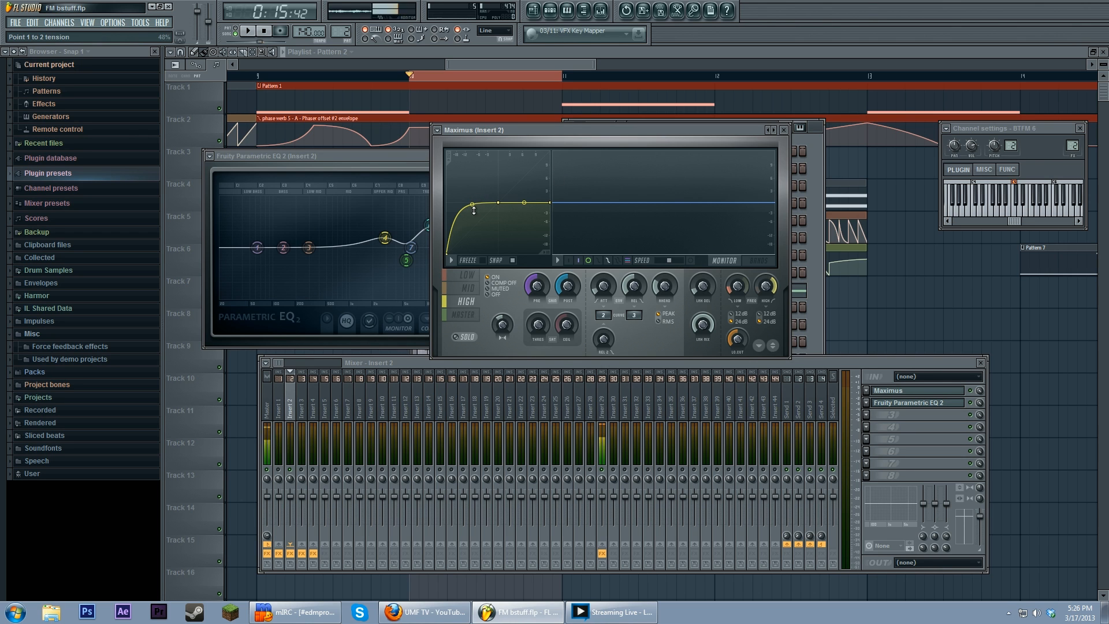
left_click(405, 158)
mouse_move(405, 260)
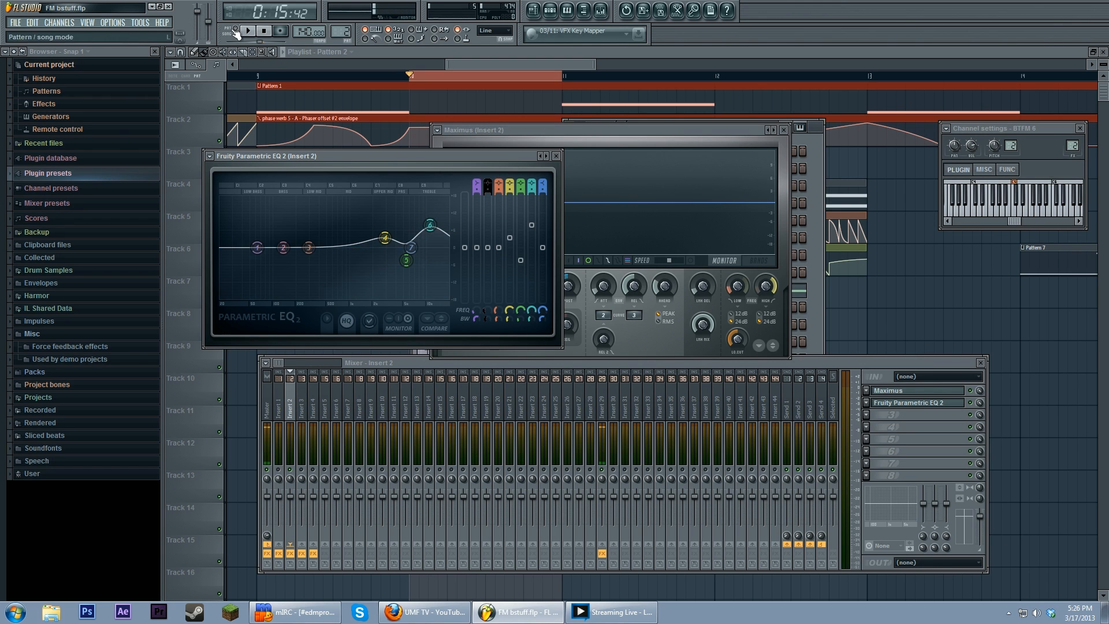
left_click(264, 31)
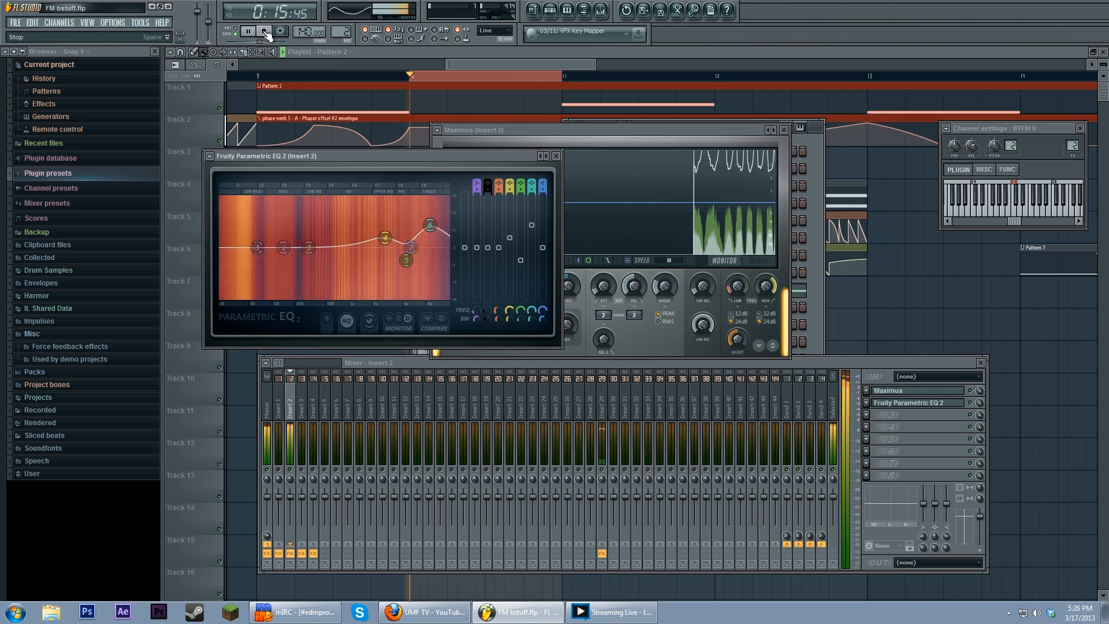
left_click(266, 34)
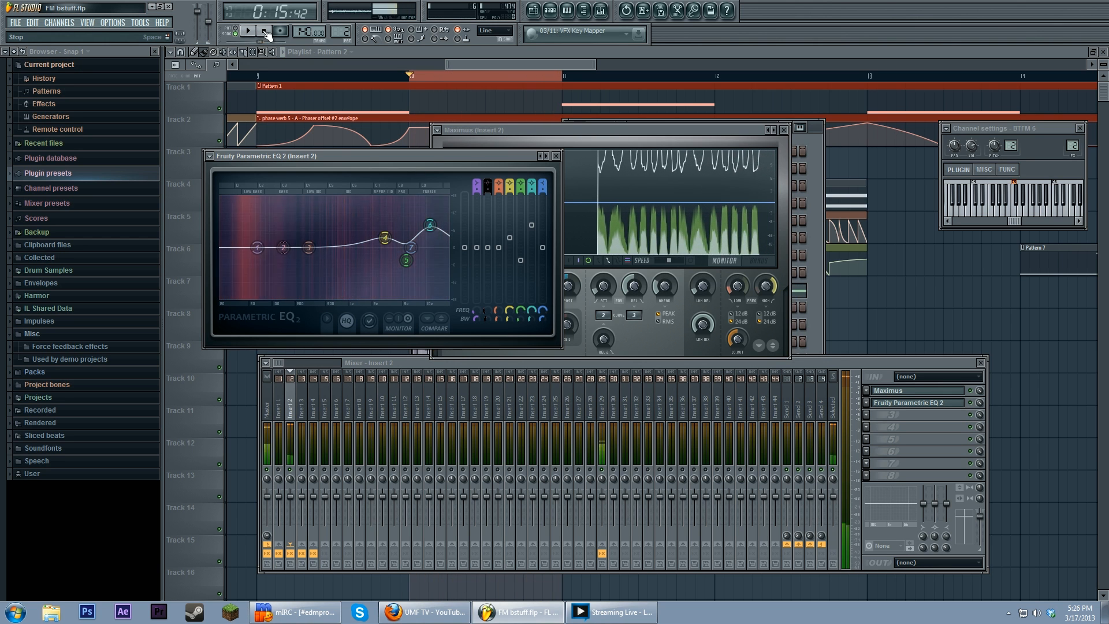
Bring up the Sytrus bass patch from Pattern 2's channel rack and nudge its window higher.
left_click(551, 11)
left_click(623, 289)
left_click_drag(611, 305, 605, 255)
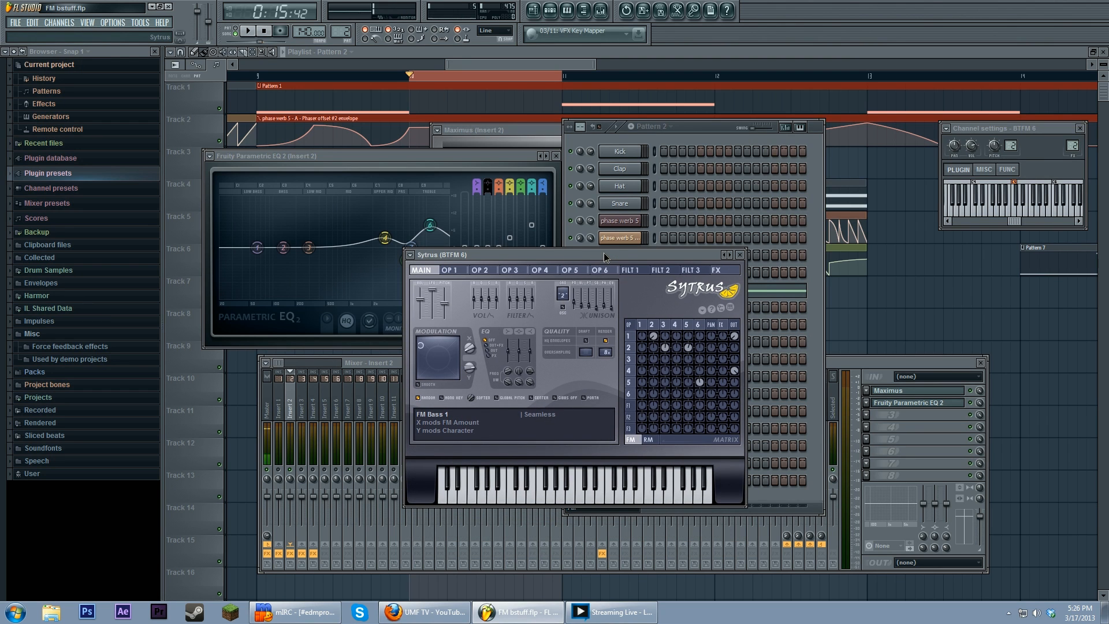
Clear the early Modulation Y envelope points, add a lower starting point and audition it.
key("F12")
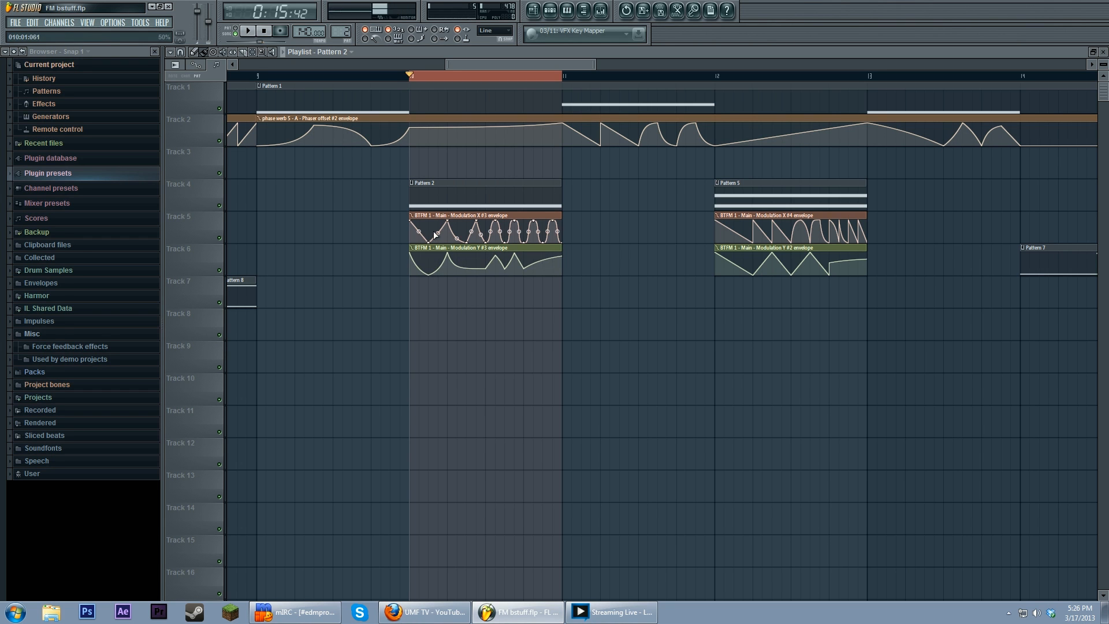
key("Page_Up")
scroll(488, 293, "left", 1)
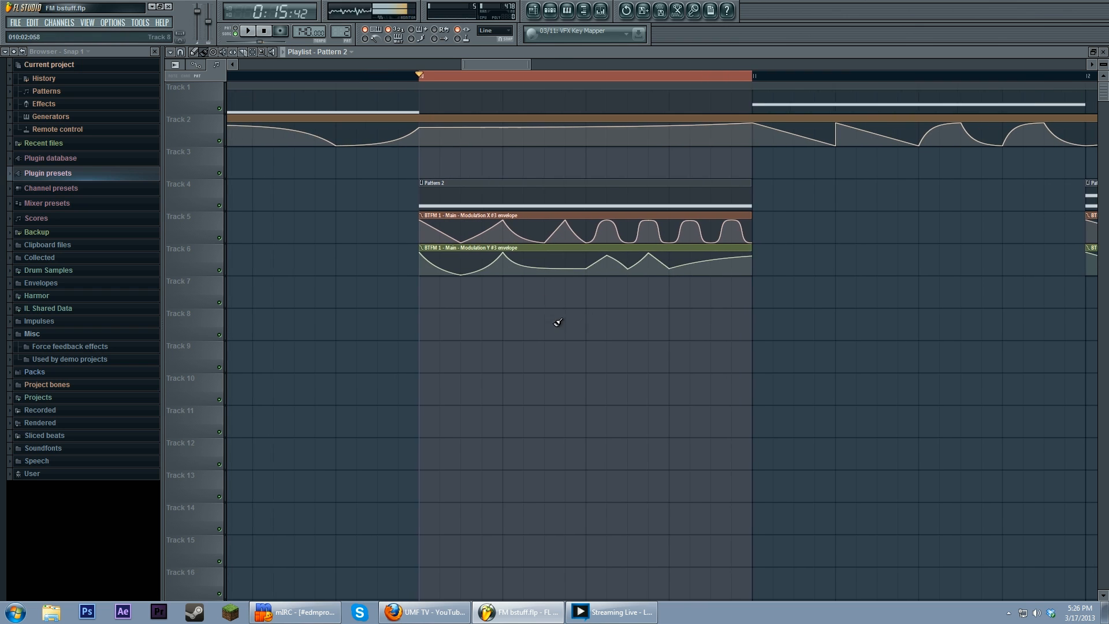
right_click(422, 257)
right_click(505, 256)
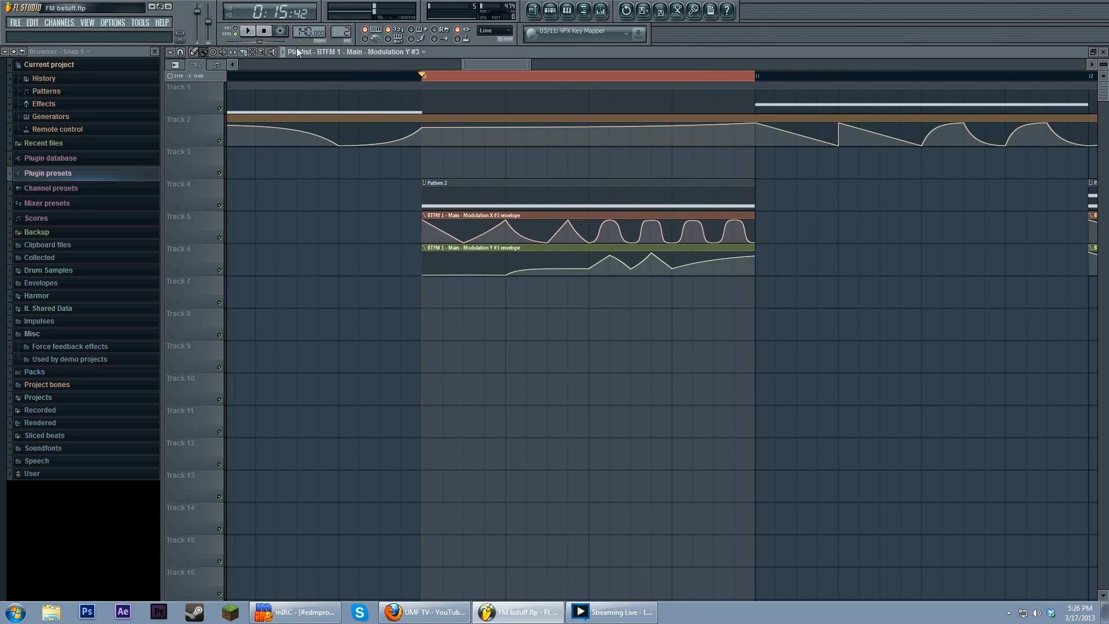
left_click(424, 252)
left_click_drag(470, 286, 467, 274)
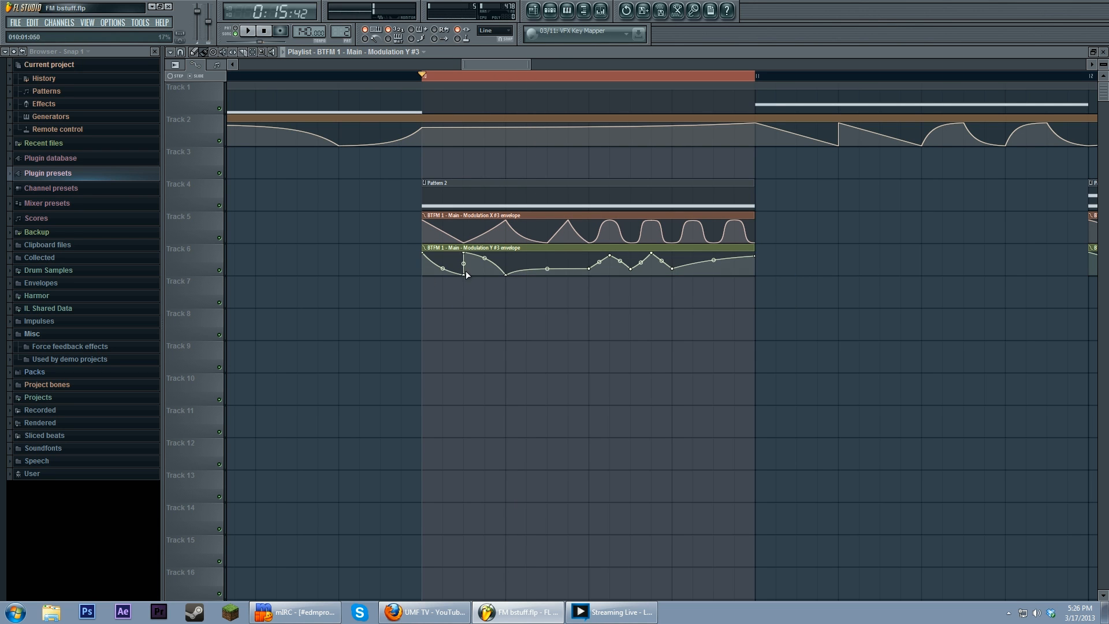
right_click(466, 264)
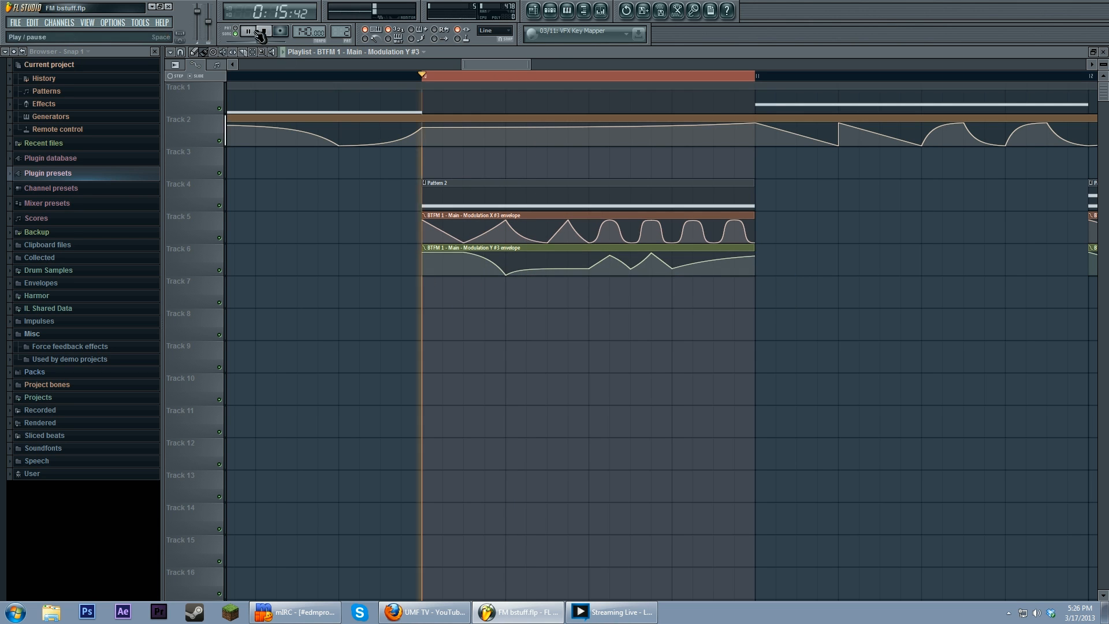
left_click(264, 33)
left_click(263, 33)
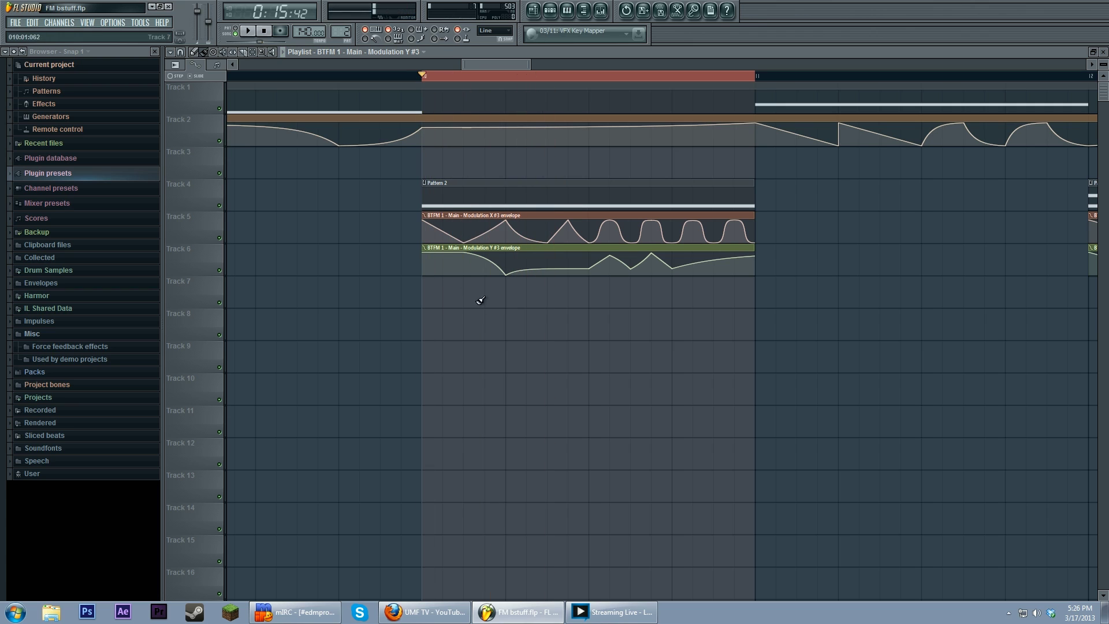
Delete envelope point 2, lower the point near the clip start and play back the result.
right_click(463, 258)
left_click(483, 268)
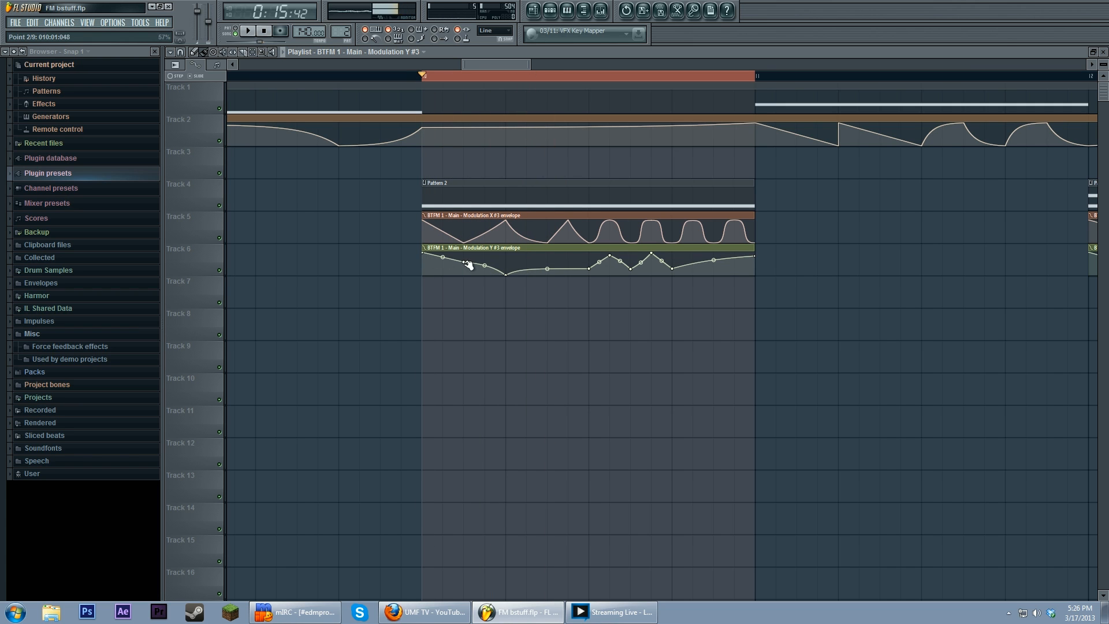
left_click_drag(466, 265, 468, 274)
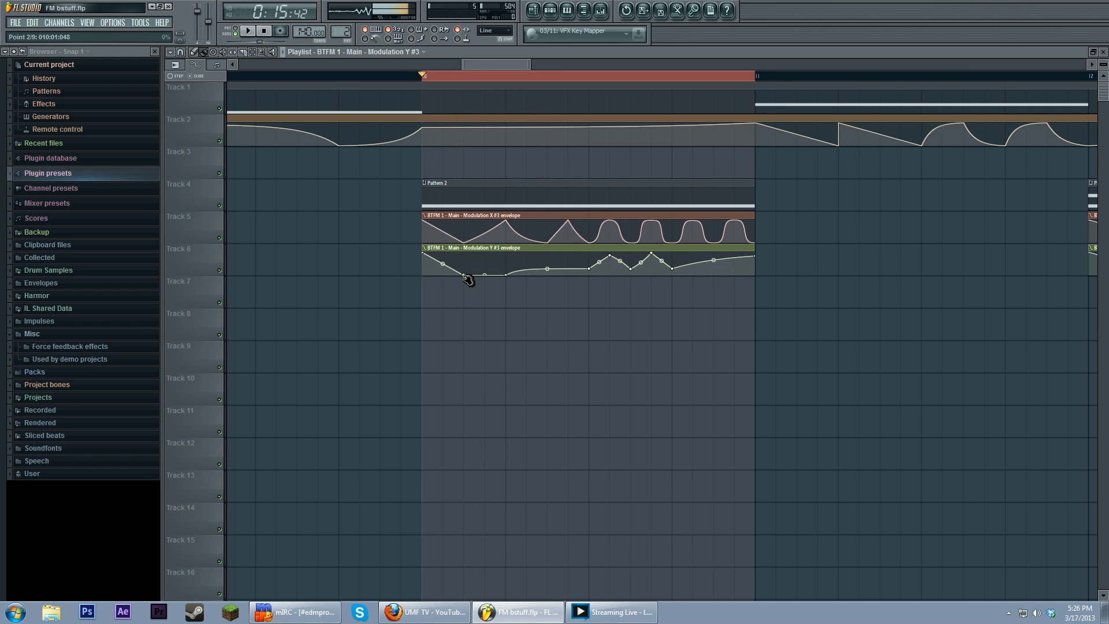
left_click(263, 32)
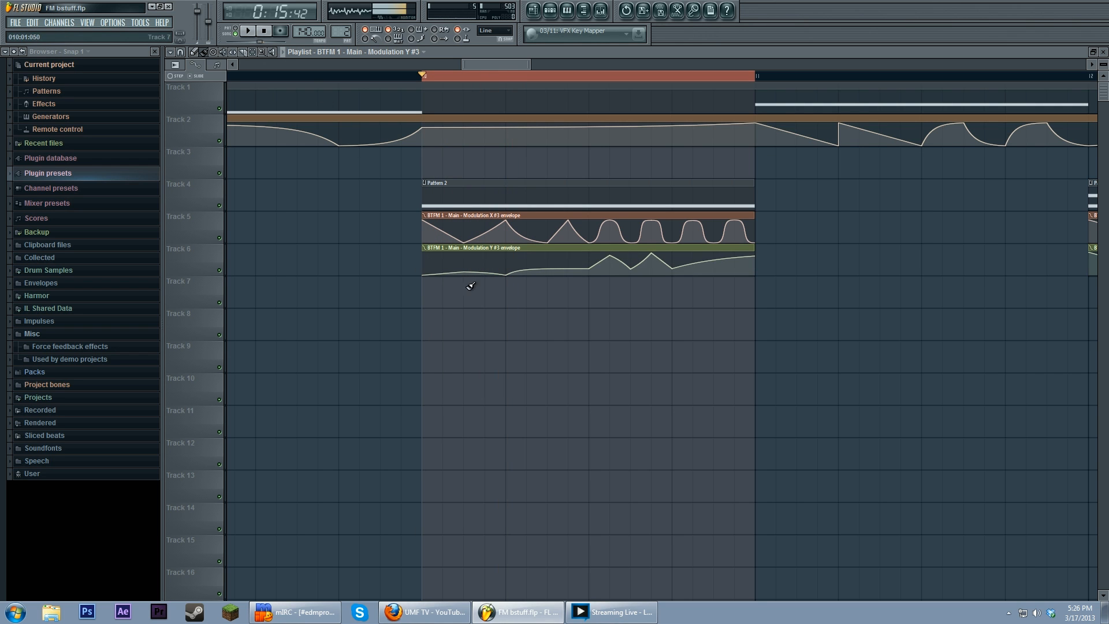
left_click(264, 32)
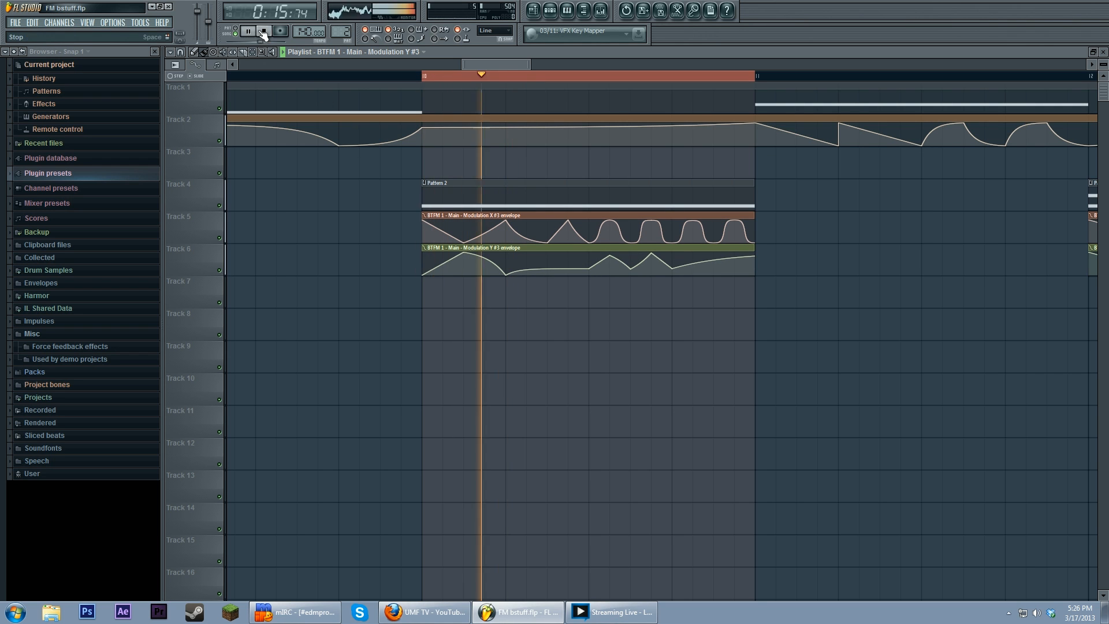
left_click(260, 34)
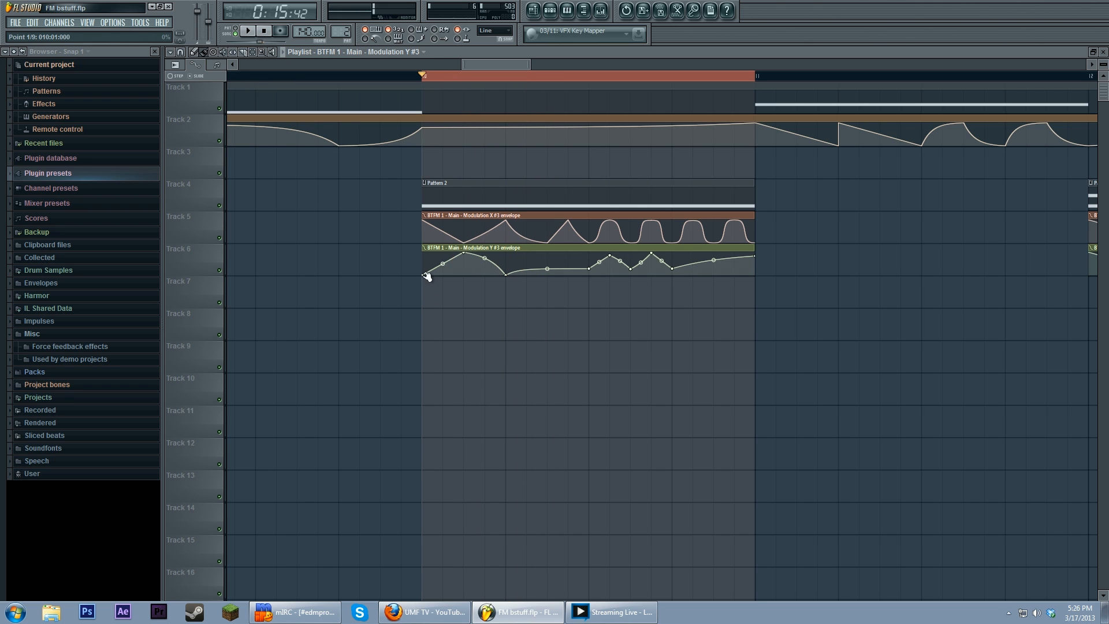
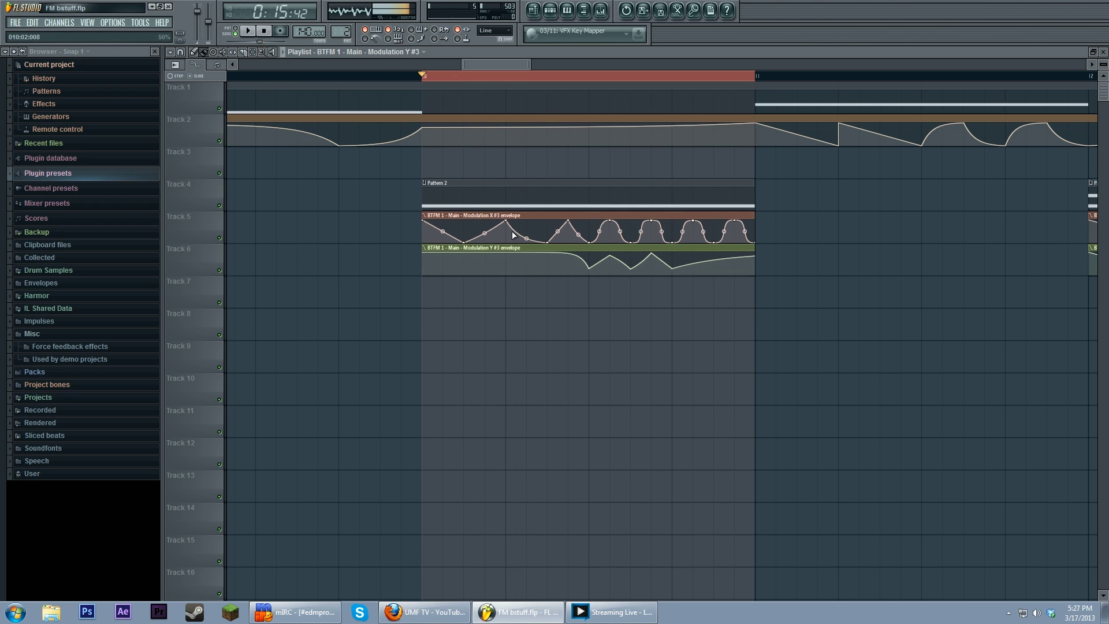
Flatten the early points of the Modulation Y envelope and audition the change.
left_click(263, 32)
left_click(471, 270)
left_click_drag(469, 259, 503, 265)
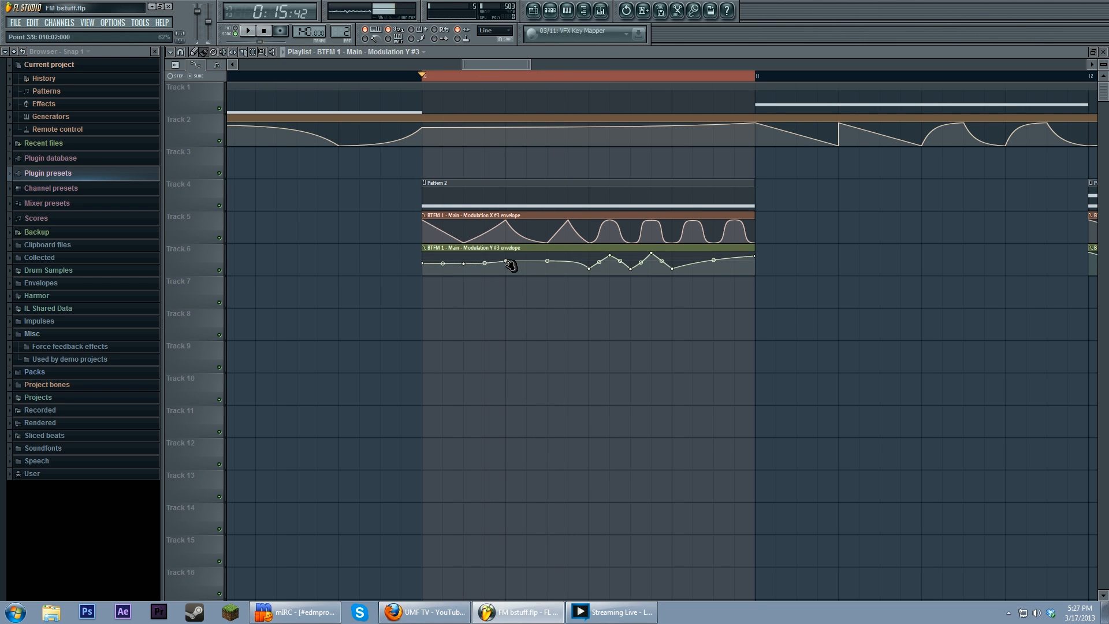
left_click(250, 32)
left_click(264, 32)
Straighten the curved opening segment, add a raised peak point, and play the result.
left_click(471, 262)
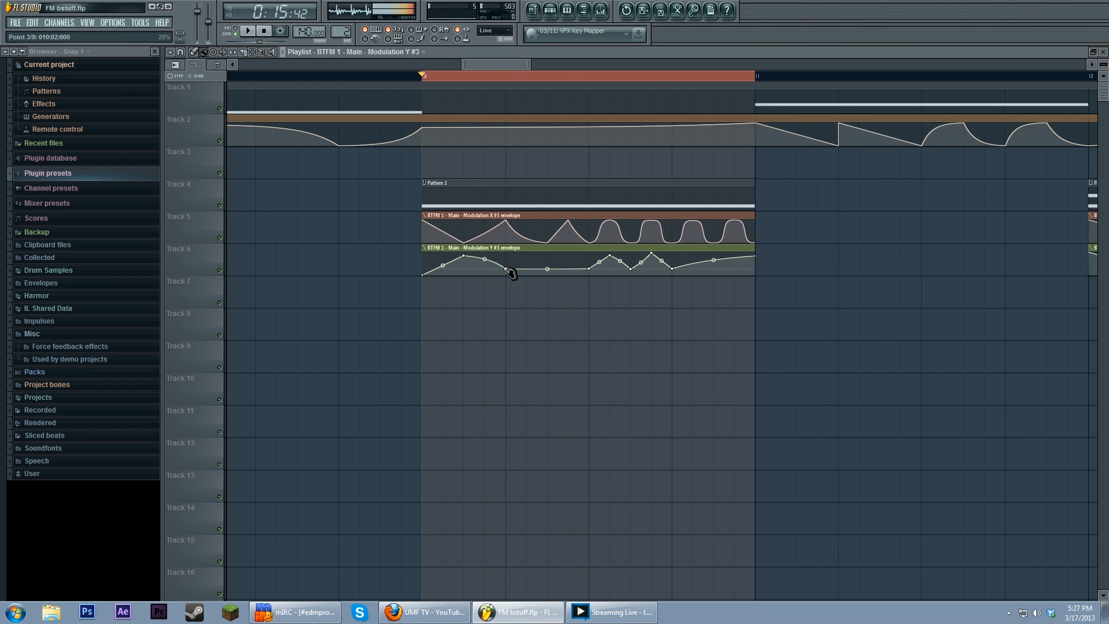
left_click(510, 280)
right_click(548, 271)
left_click_drag(548, 271, 549, 253)
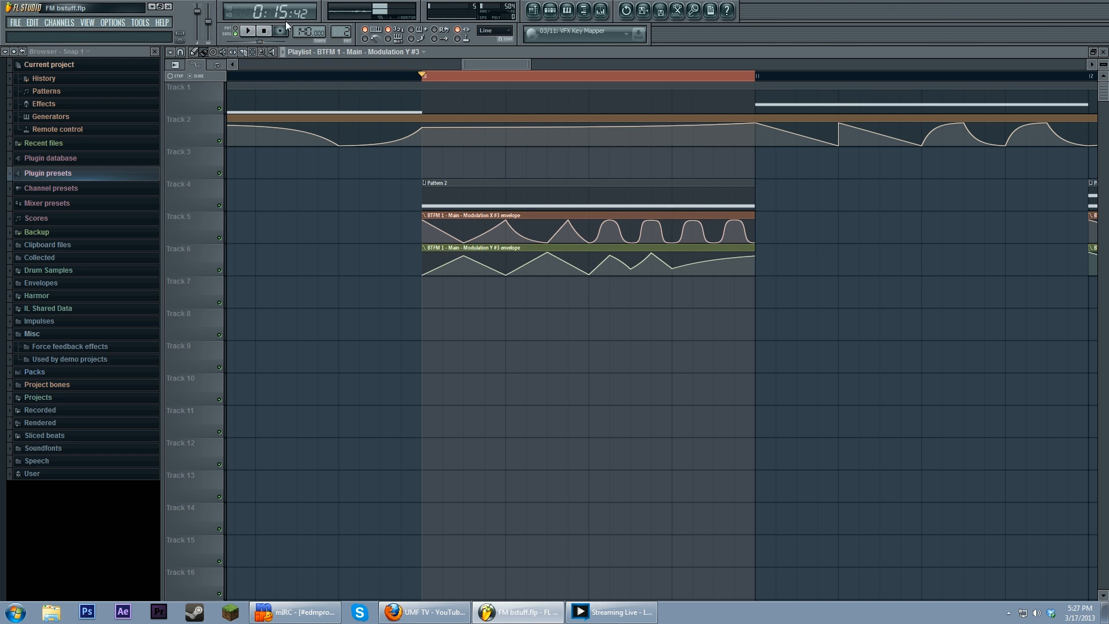
left_click(249, 32)
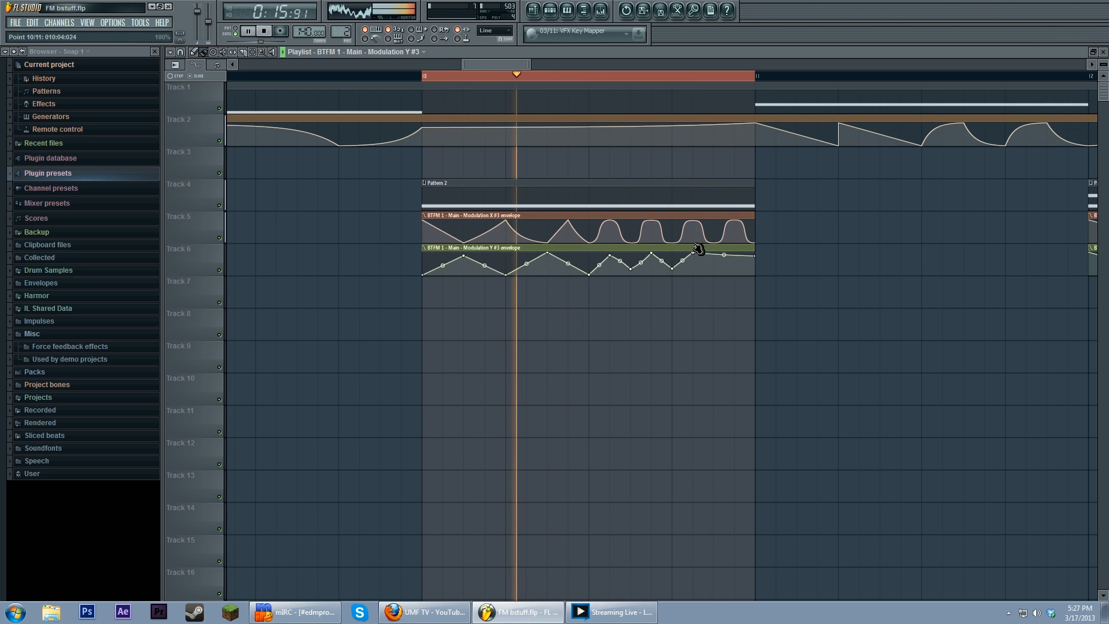
Stop playback and make the later Modulation X envelope segments double curves.
left_click(263, 31)
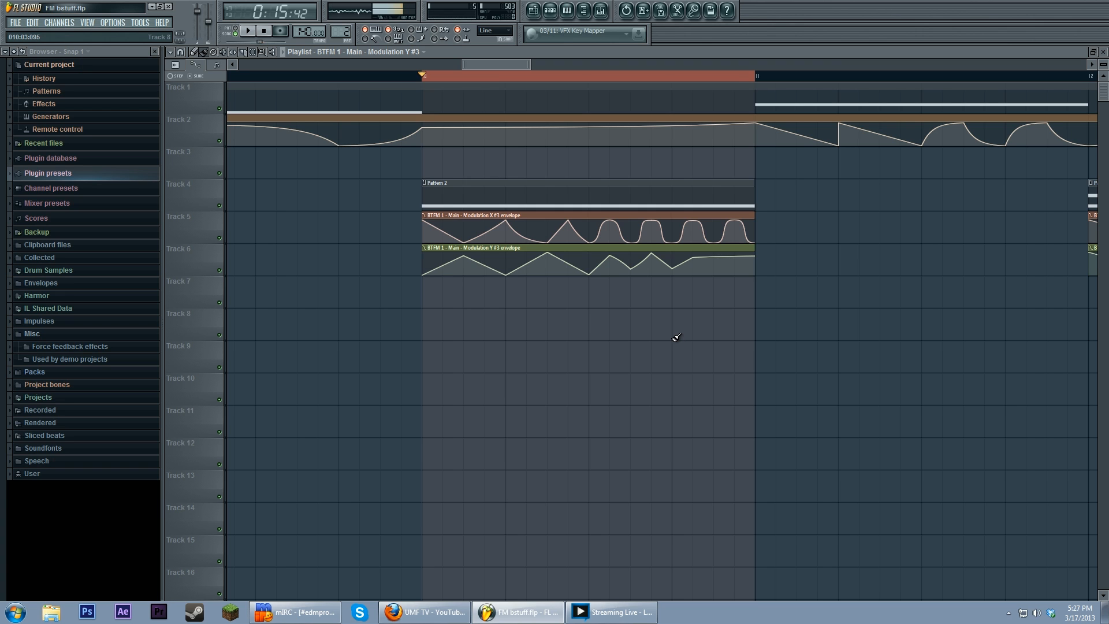
right_click(611, 225)
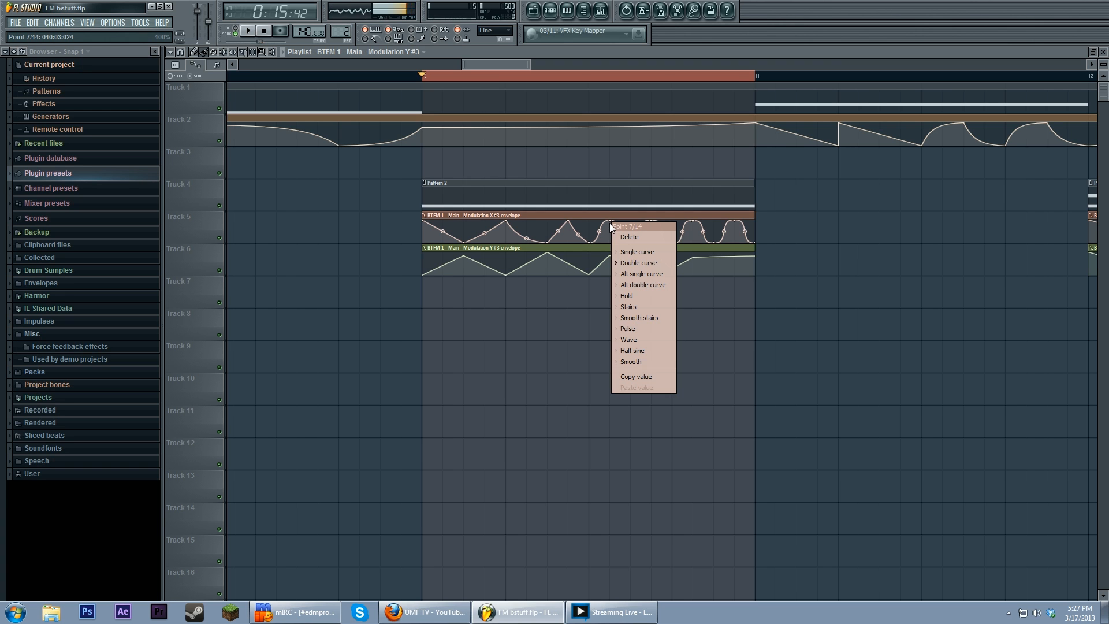
left_click(651, 263)
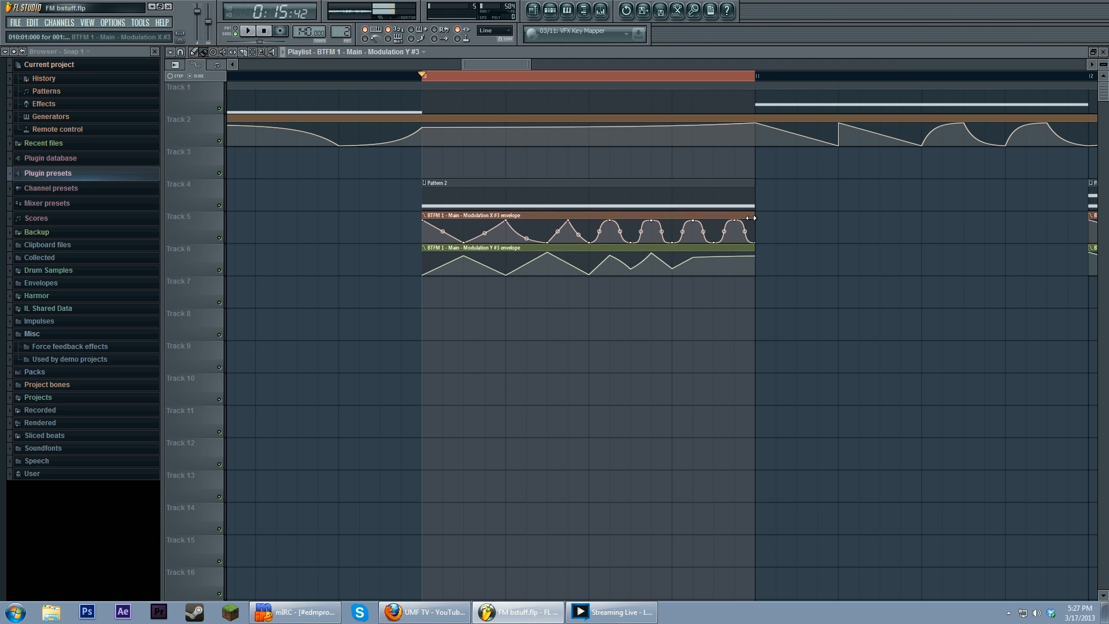
Delete the unwanted point 4 from the Modulation X envelope.
right_click(529, 227)
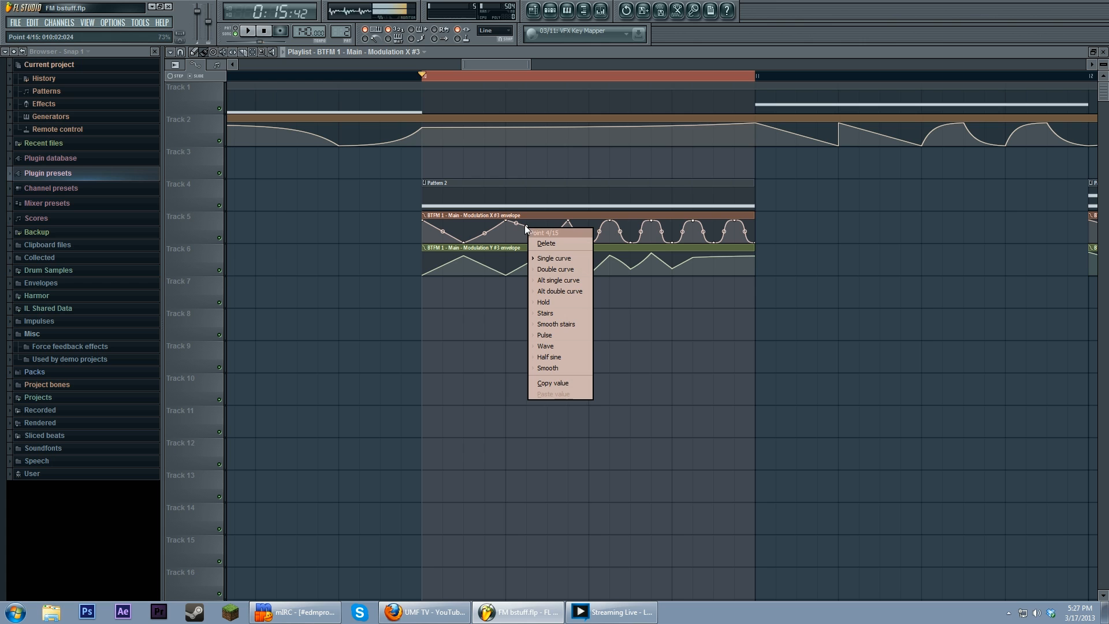
left_click(554, 289)
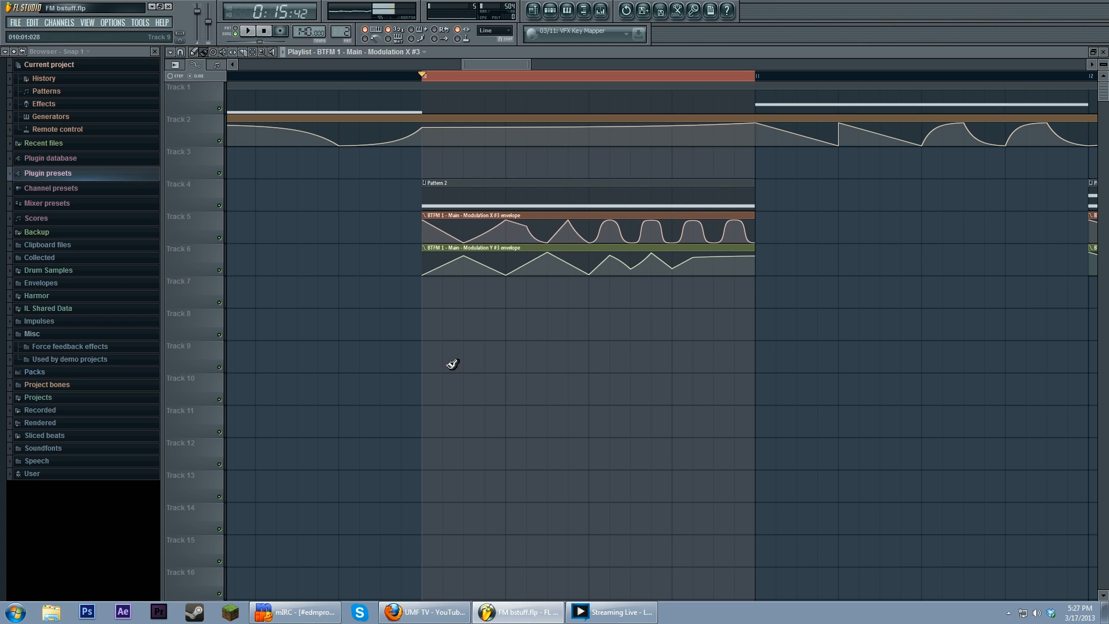
right_click(529, 229)
left_click(555, 245)
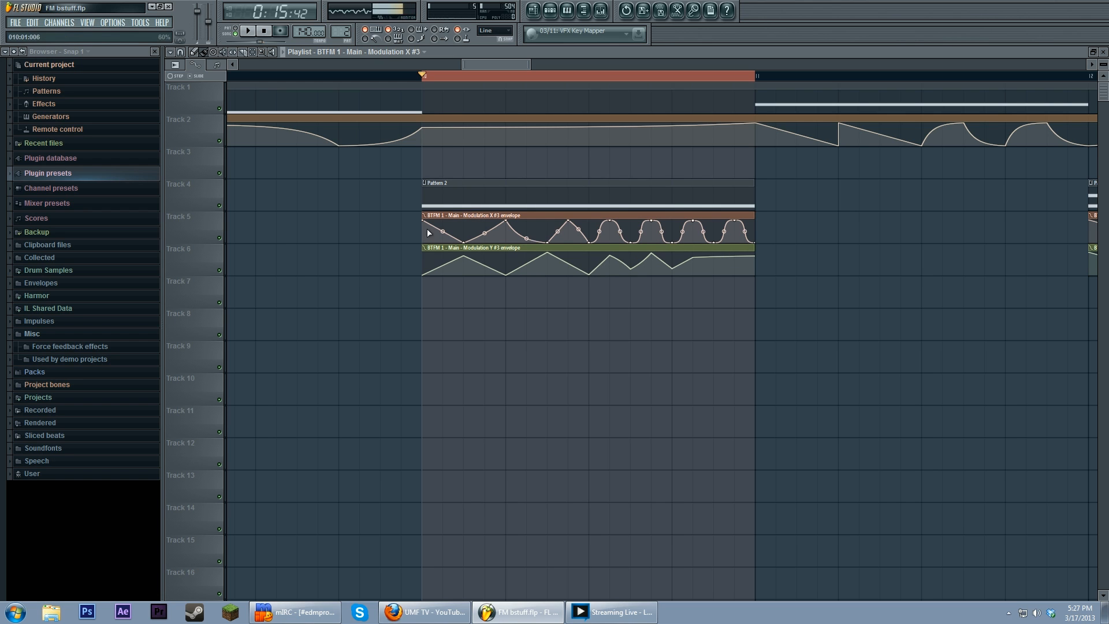
Form a straight triangular peak at the start of the X envelope and lower the dome point.
left_click_drag(442, 232, 450, 227)
right_click(450, 227)
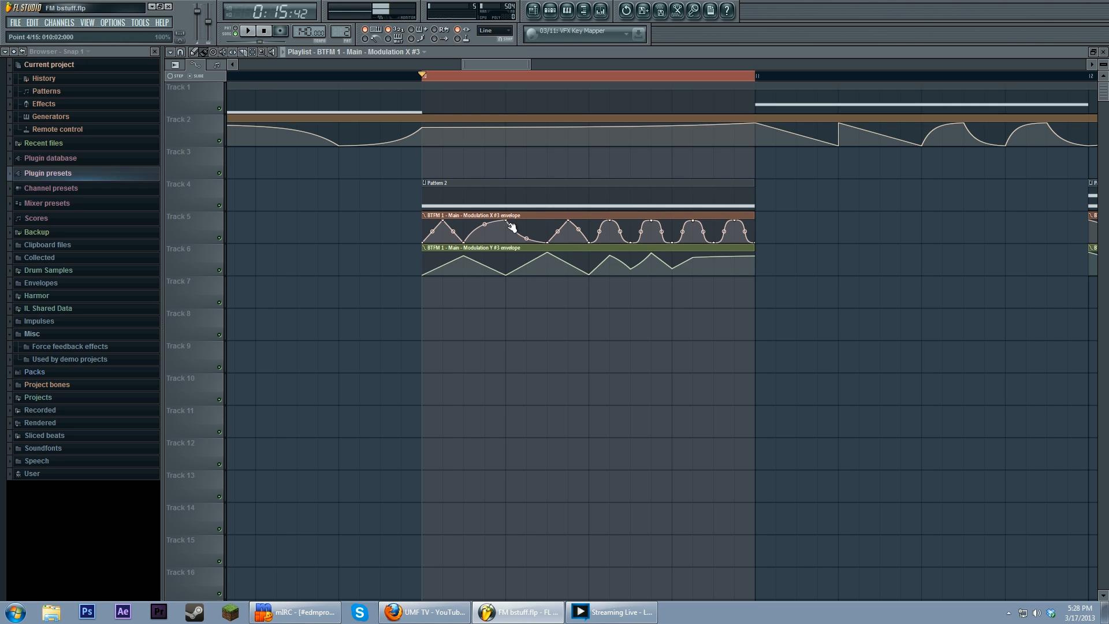
left_click_drag(503, 224, 511, 245)
Audition the reshaped X envelope from the pattern start, view the whole clip, then stop.
left_click(265, 31)
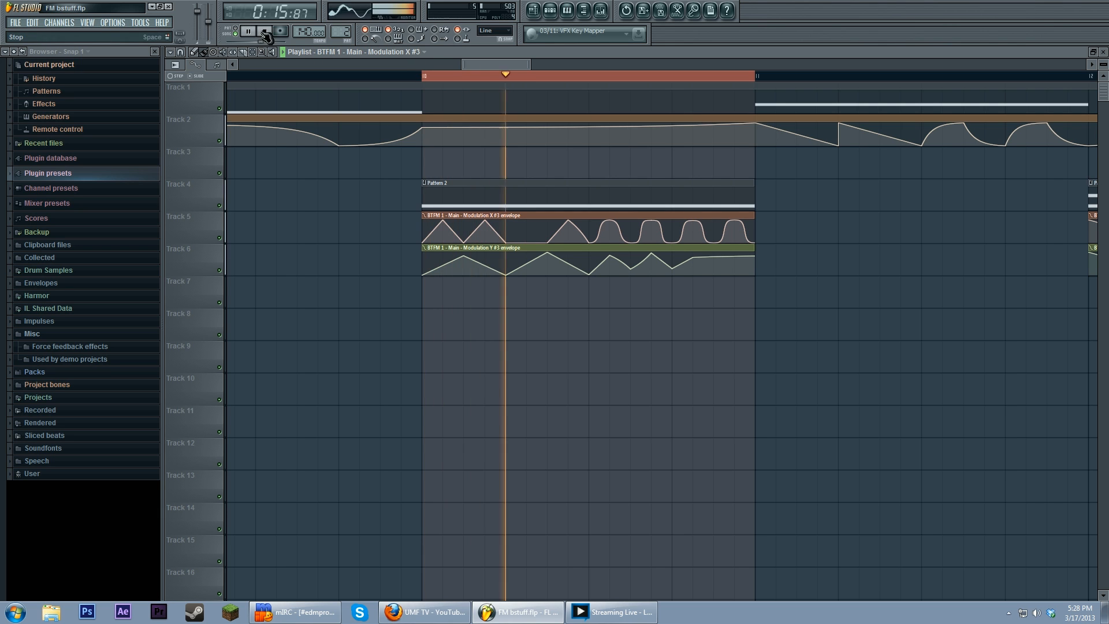
left_click(265, 34)
left_click(265, 33)
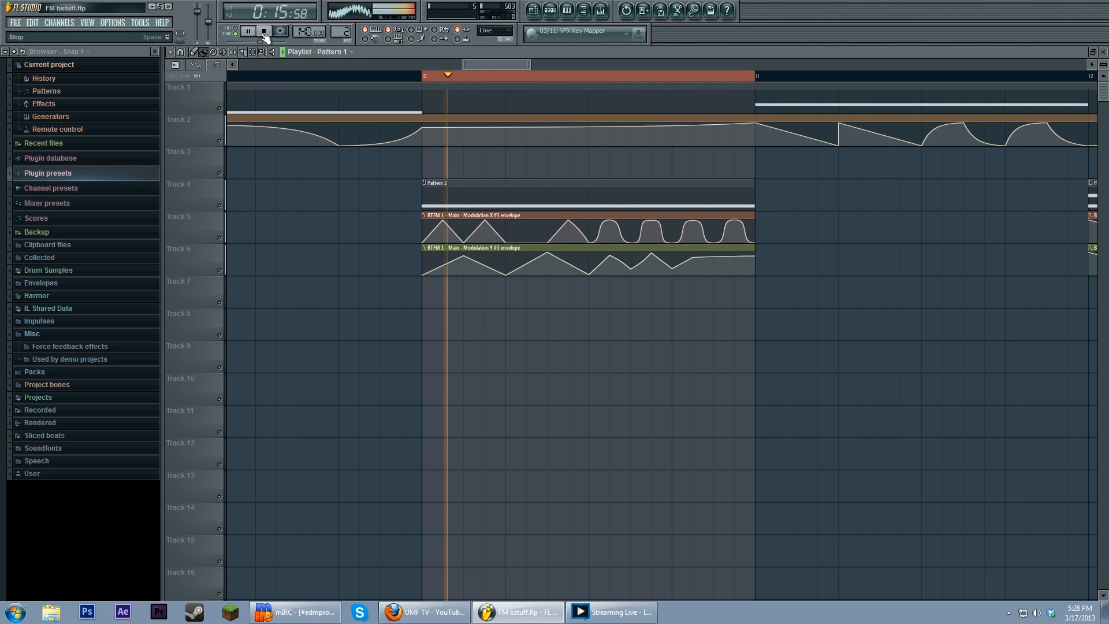
left_click(526, 228)
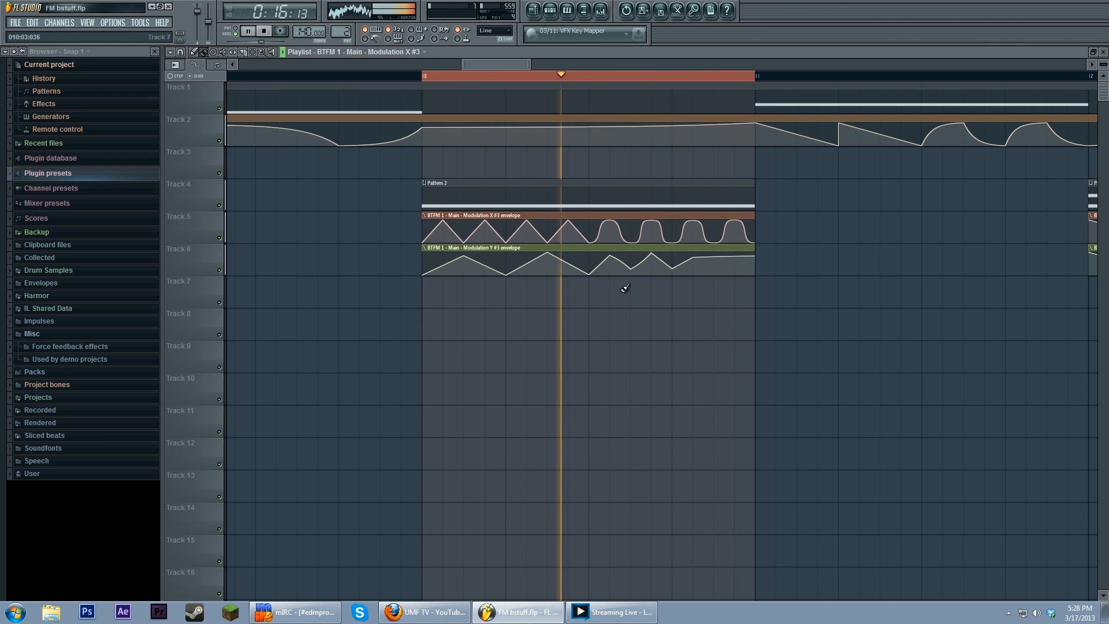
left_click(265, 31)
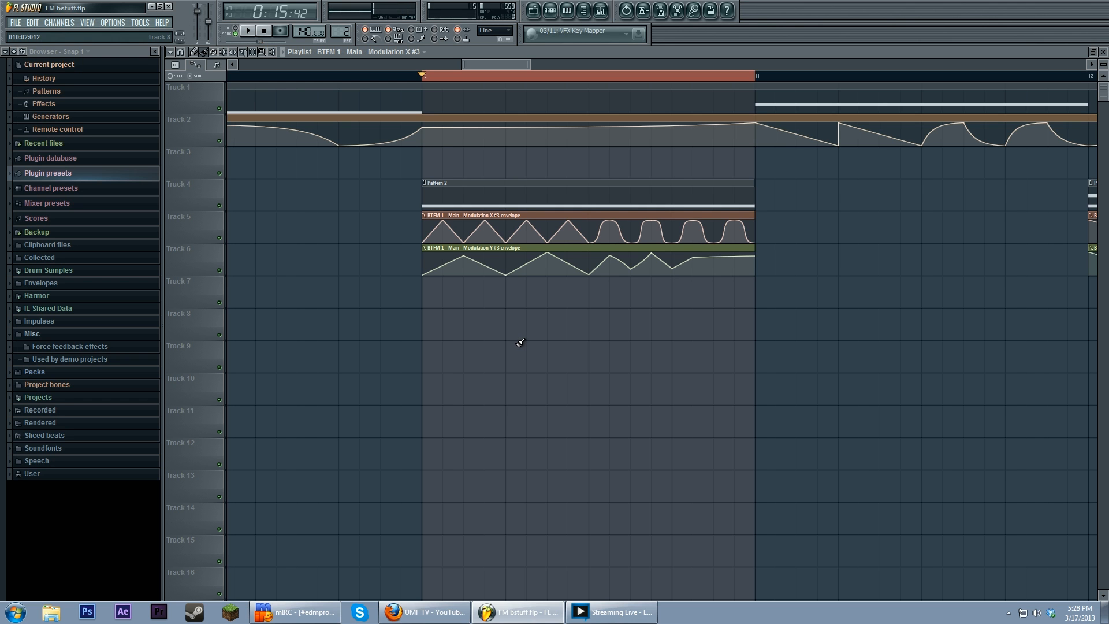
scroll(519, 344, "down", 3)
scroll(528, 341, "down", 2)
scroll(573, 323, "up", 2)
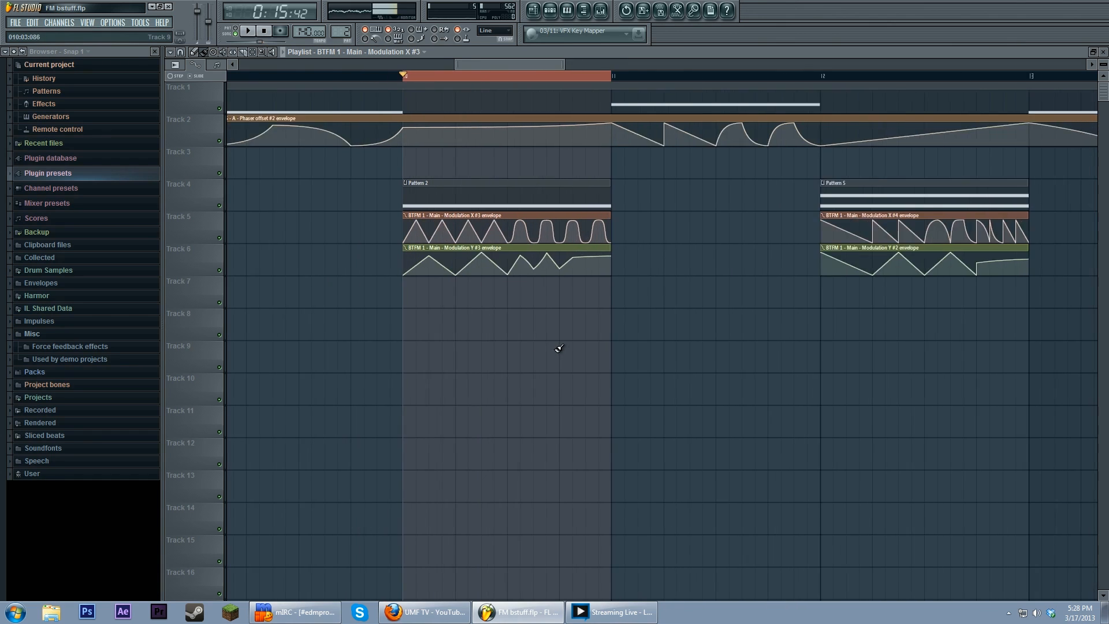
scroll(555, 312, "up", 4)
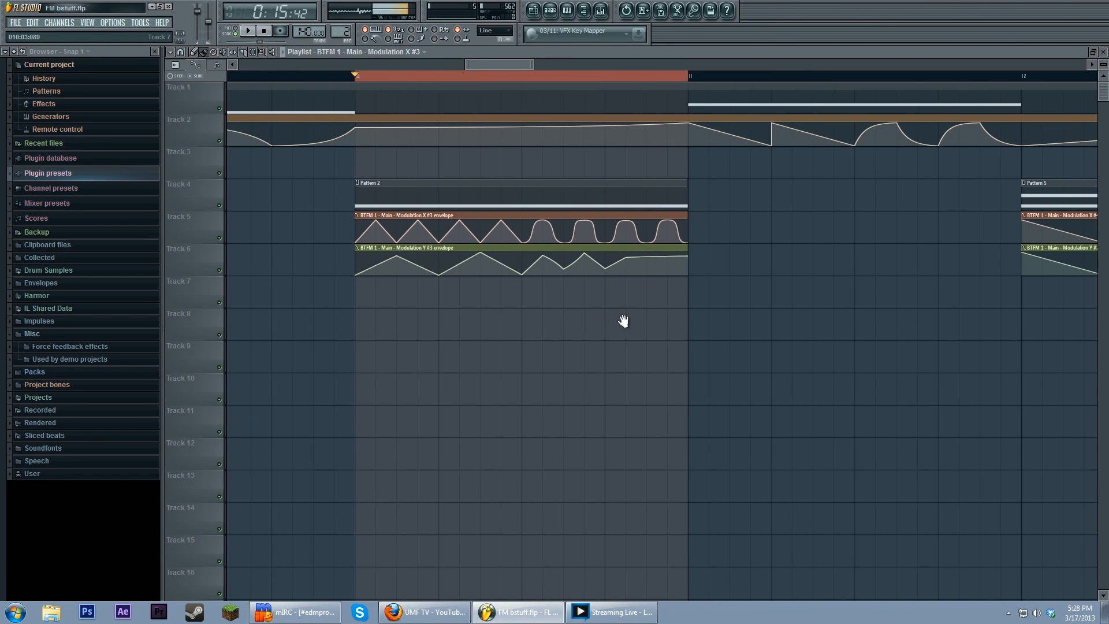
scroll(581, 310, "left", 2)
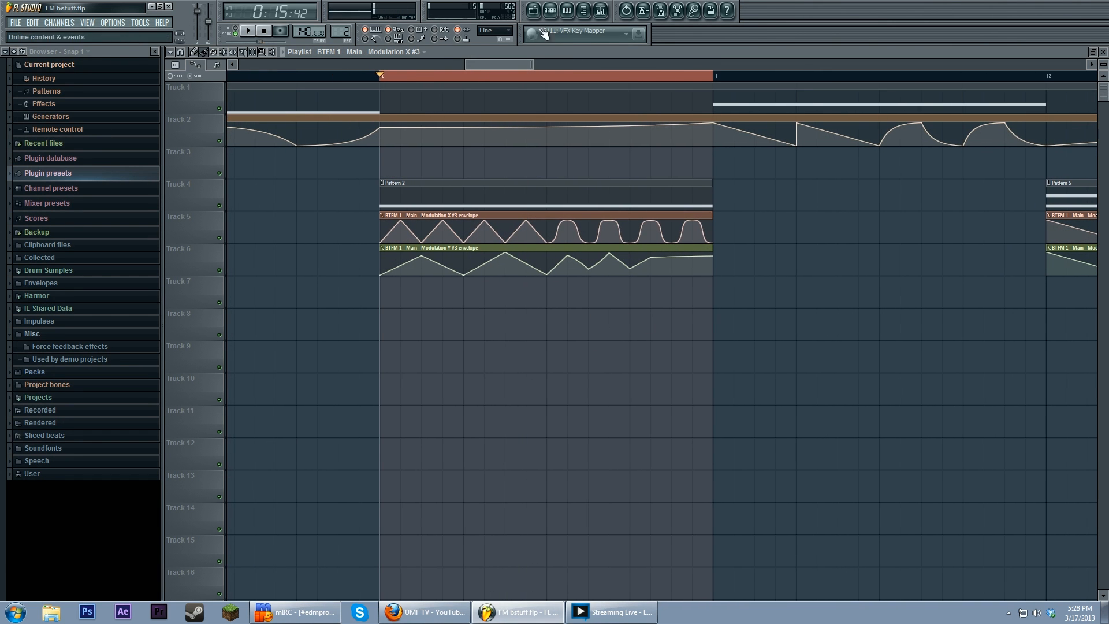
Show the BTFM 6 Sytrus patch on the OP 1 oscillator page and position its window.
key("F6")
left_click(611, 296)
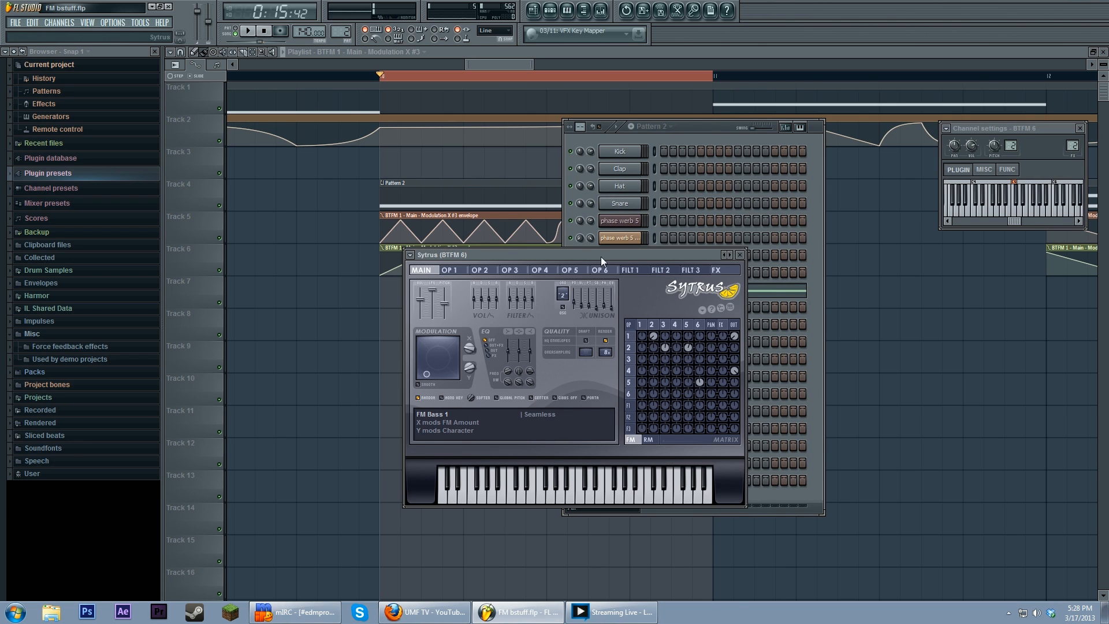
left_click_drag(603, 254, 590, 261)
left_click(656, 333)
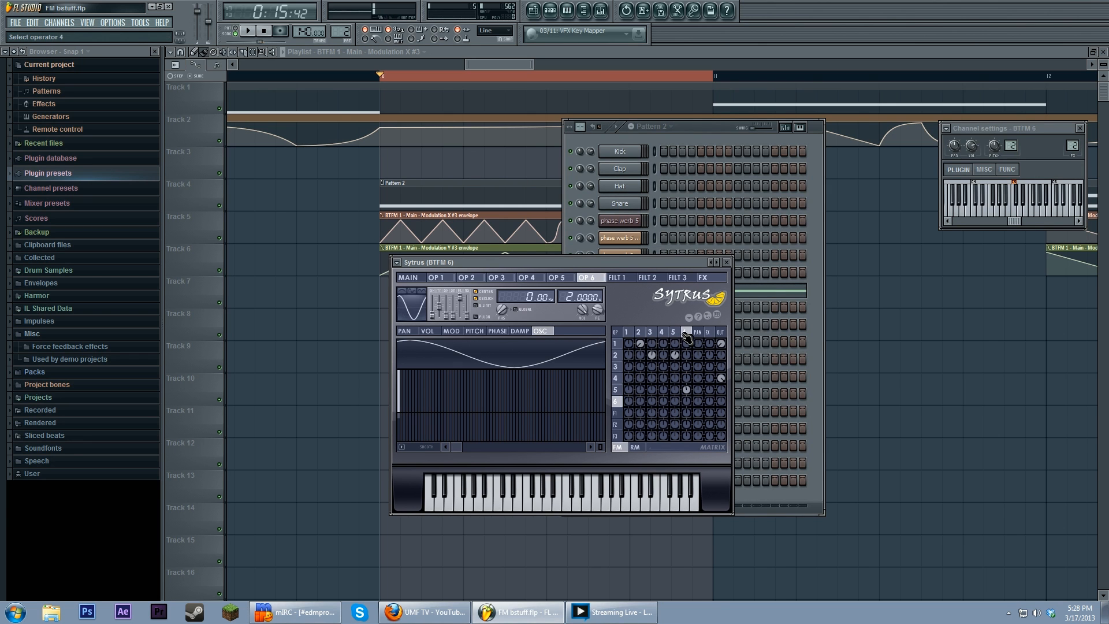
left_click(627, 332)
mouse_move(601, 262)
left_mouse_down()
mouse_move(622, 275)
mouse_move(595, 293)
left_mouse_up()
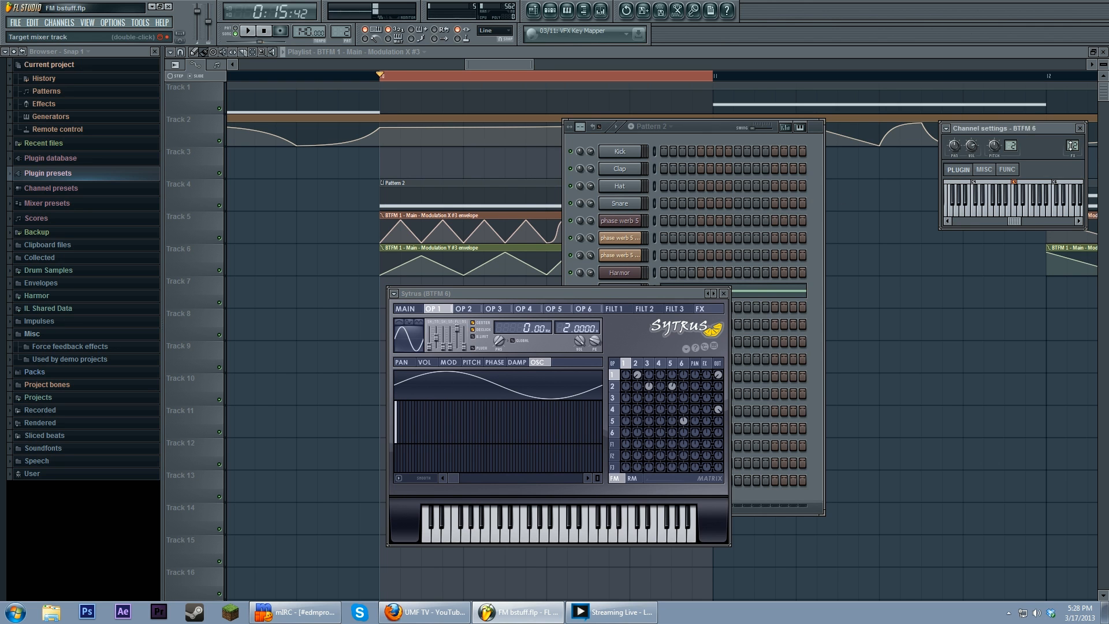
key("F9")
Show Maximus on insert 2 and load Fruity Multiband Compressor into insert 6 slot 1.
left_click(888, 392)
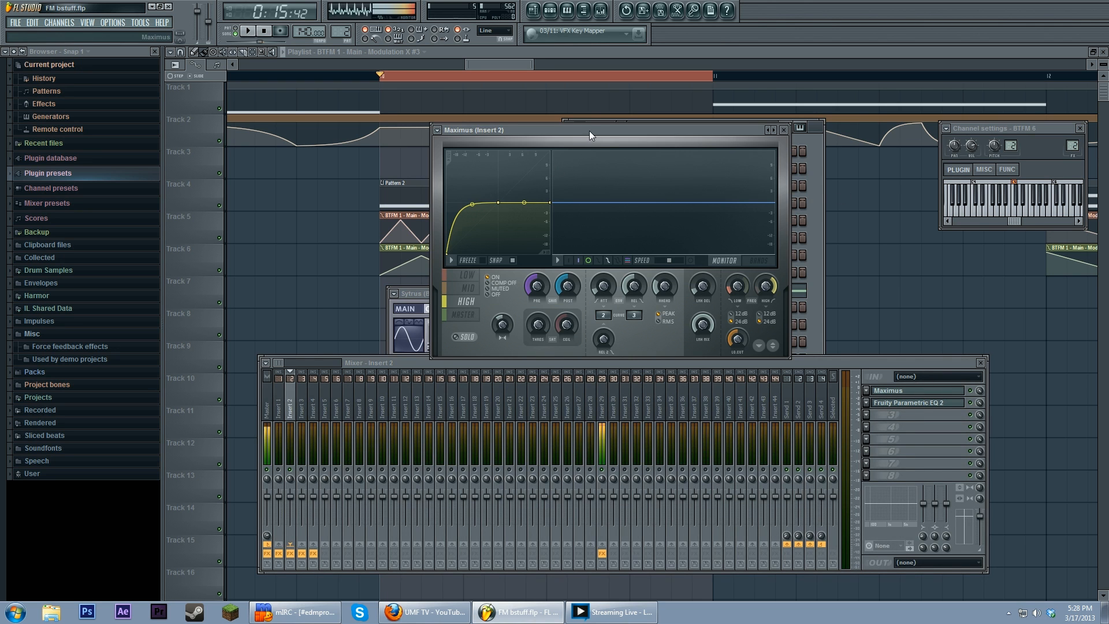
left_click_drag(589, 131, 559, 133)
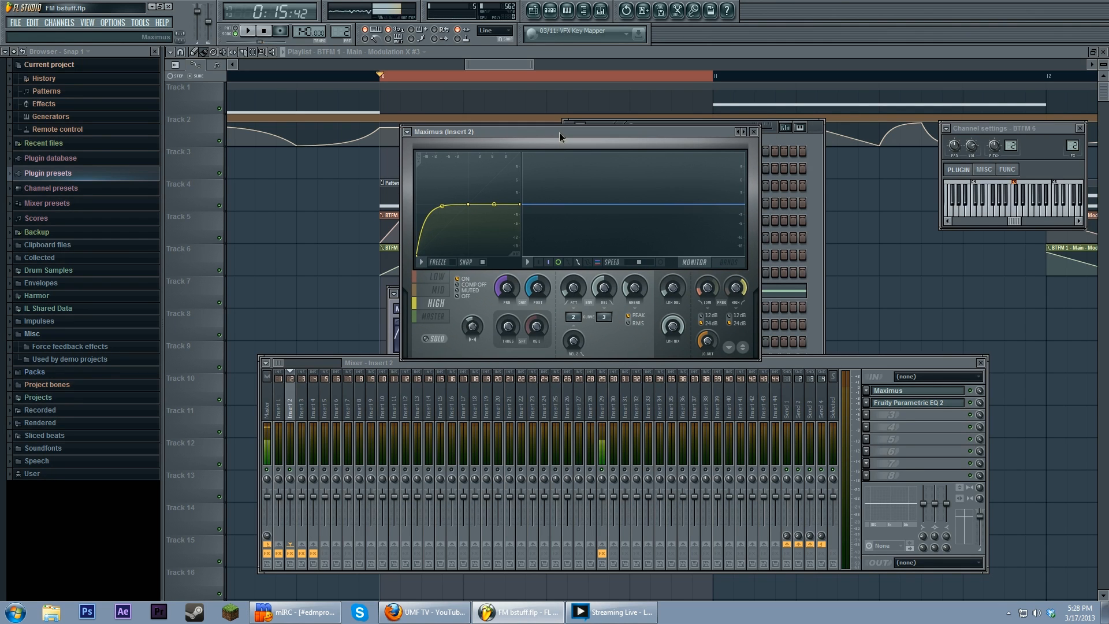
left_click(336, 408)
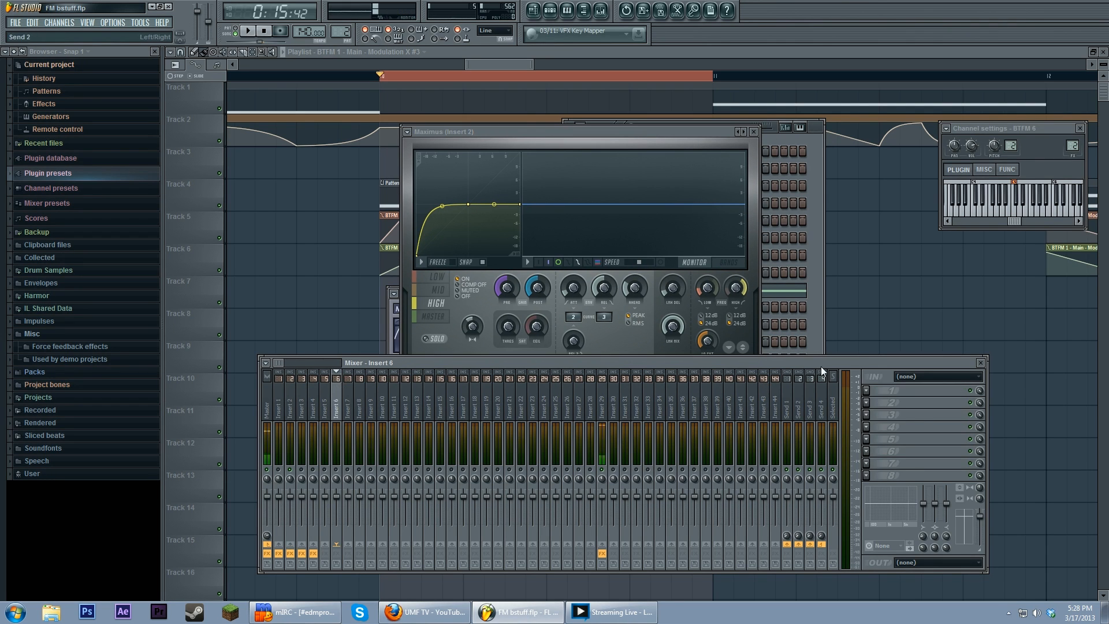
left_click(979, 390)
left_click(975, 390)
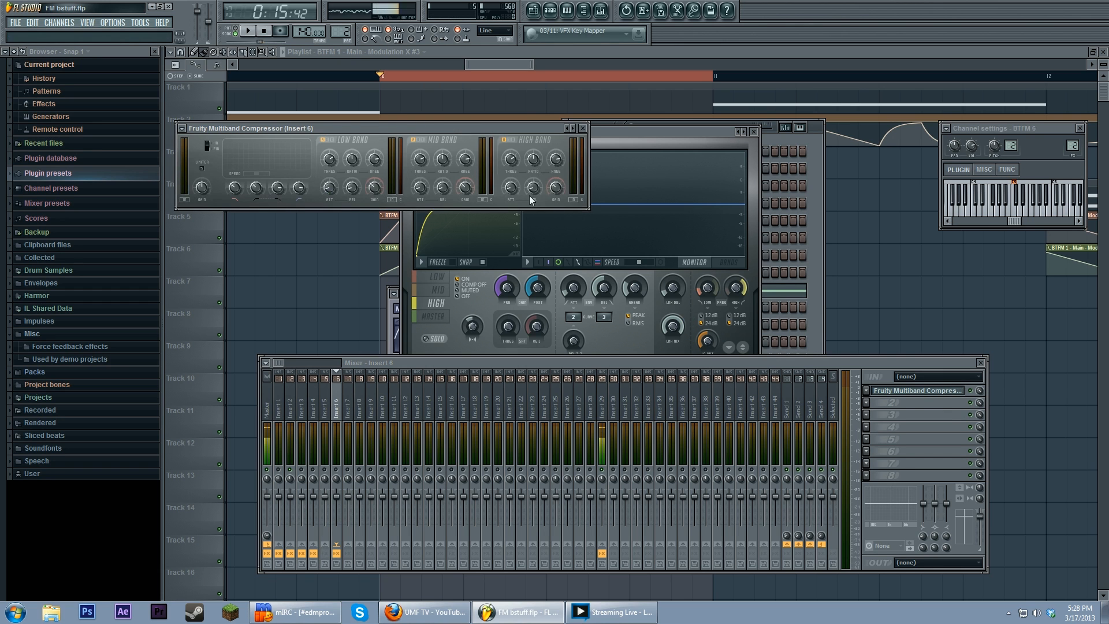
Arrange the compressor, Maximus and mixer windows and select insert 10.
left_click_drag(496, 131, 727, 370)
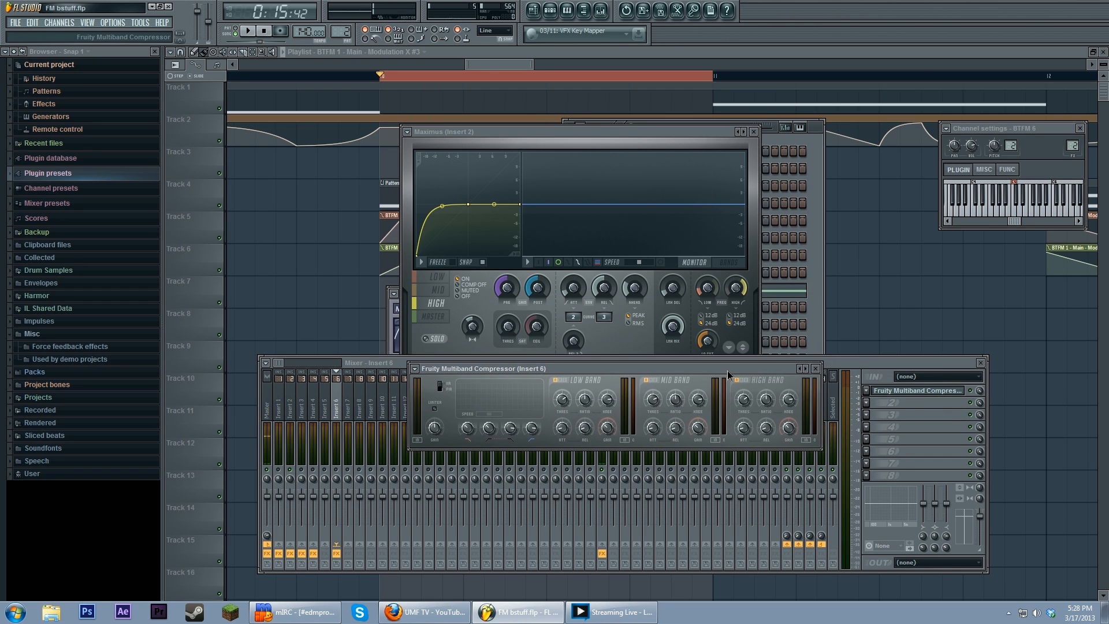
left_click_drag(638, 131, 651, 111)
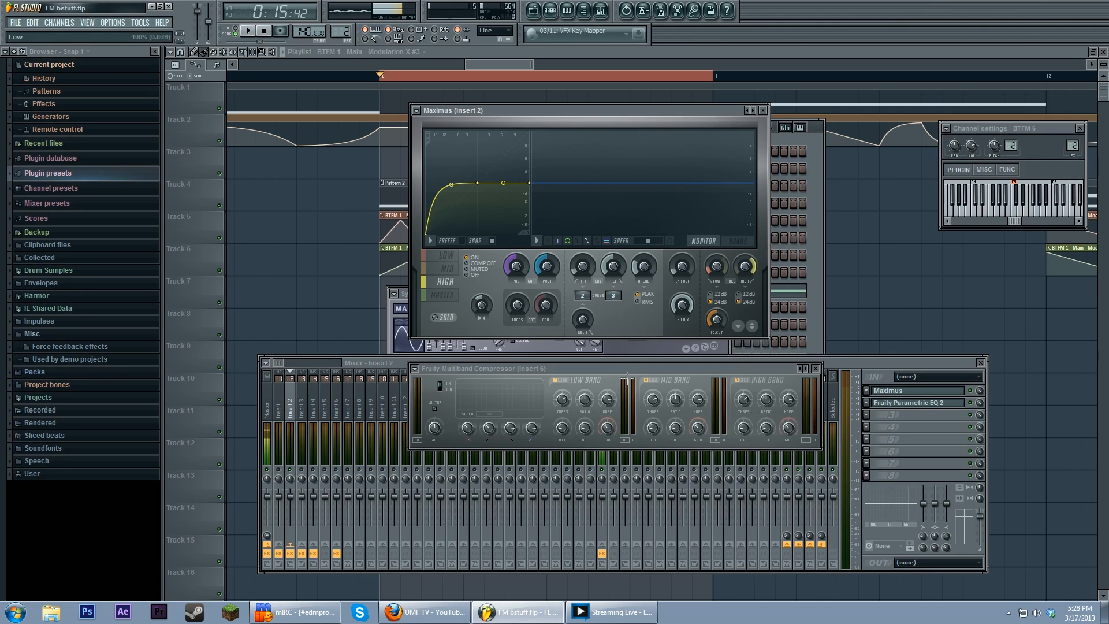
mouse_move(629, 370)
left_mouse_down()
mouse_move(663, 373)
mouse_move(656, 366)
left_mouse_up()
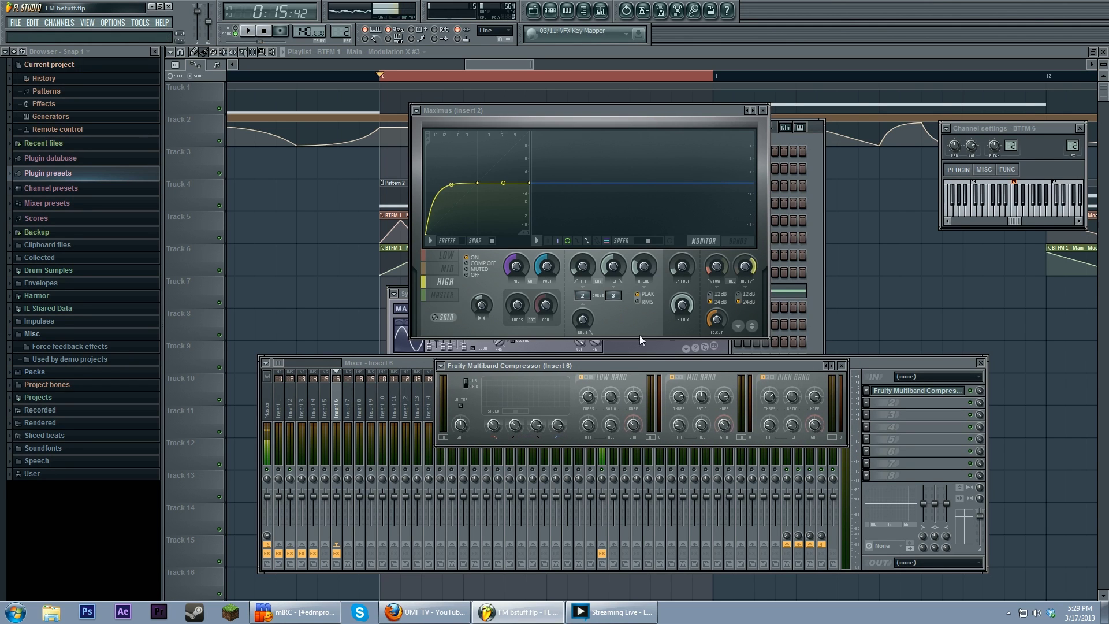
left_click(363, 412)
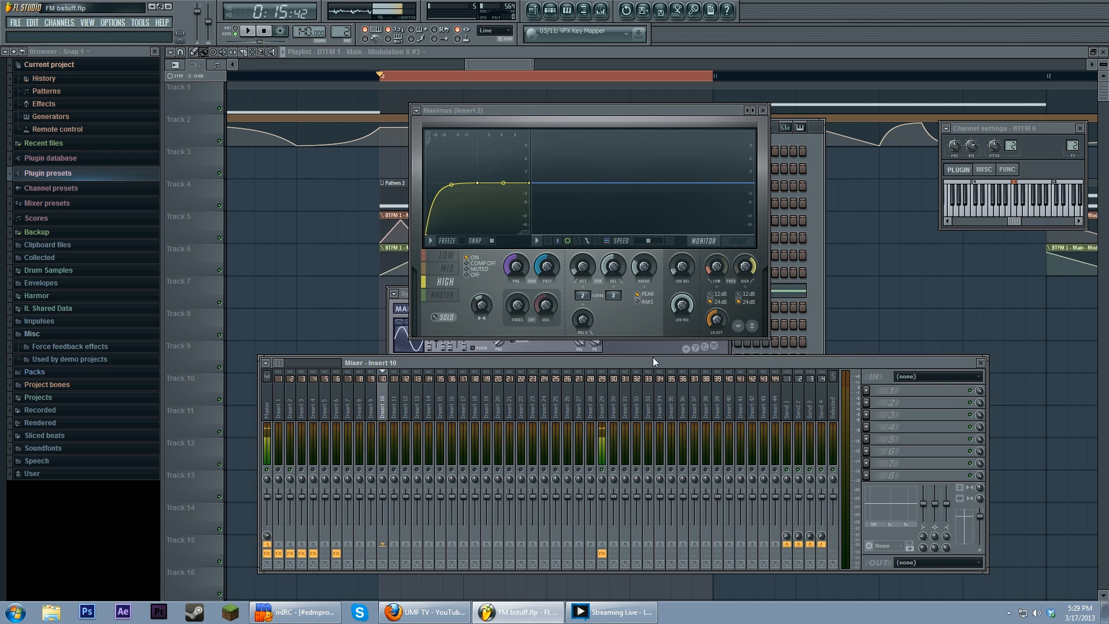
mouse_move(654, 361)
left_mouse_down()
mouse_move(662, 391)
mouse_move(652, 360)
left_mouse_up()
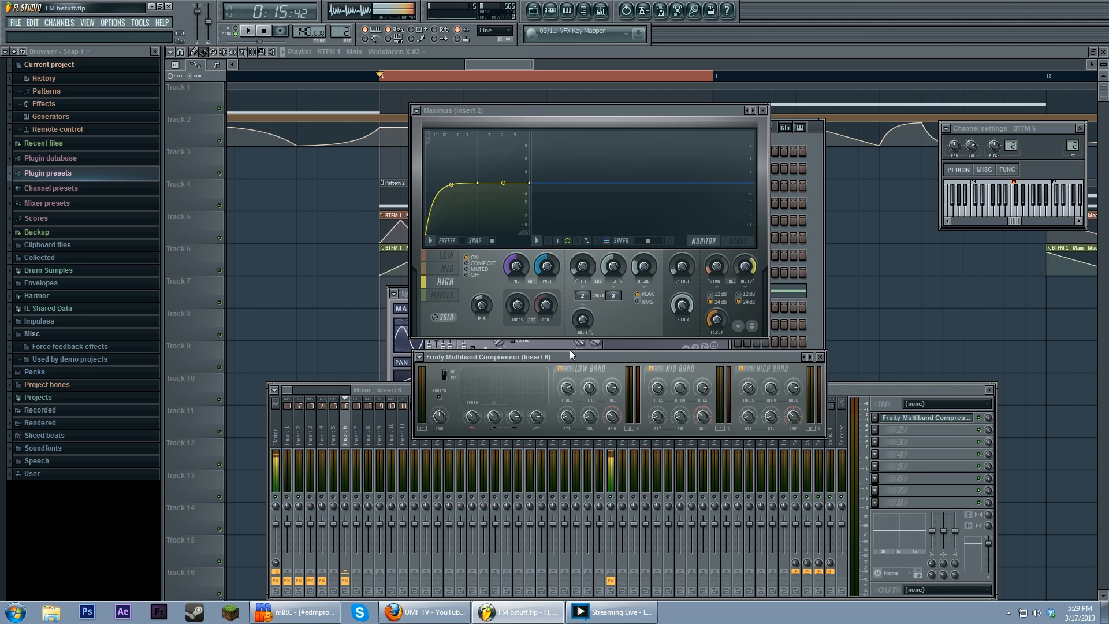
Step through later mixer inserts, then bring Maximus forward and reposition it.
left_click(528, 445)
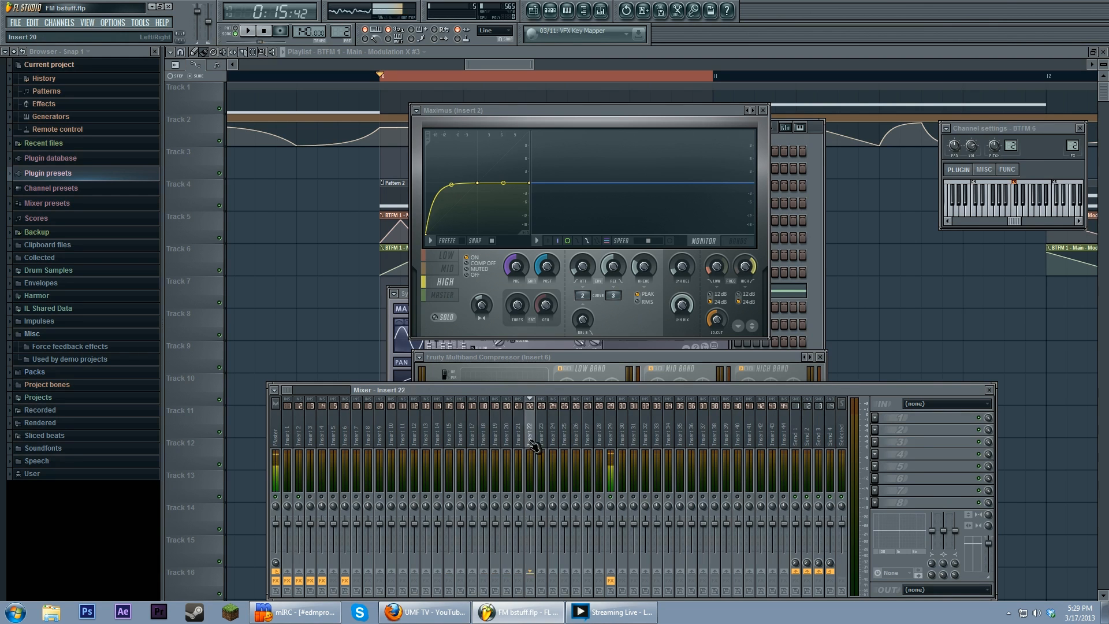
left_click_drag(539, 445, 459, 441)
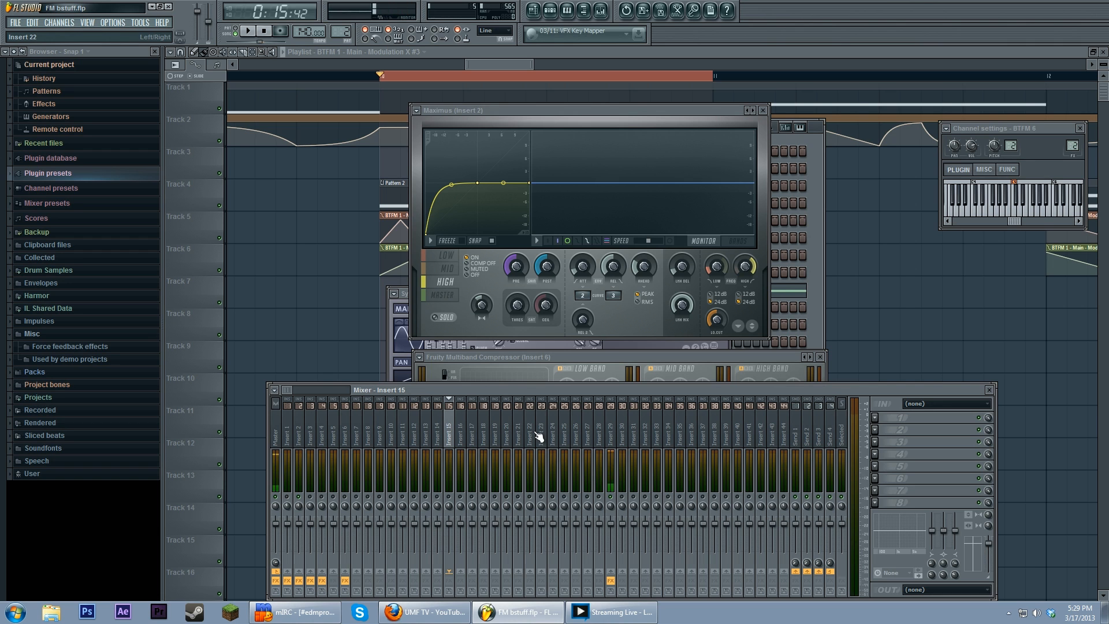
left_click(299, 425)
mouse_move(589, 111)
left_mouse_down()
mouse_move(593, 123)
mouse_move(574, 131)
mouse_move(700, 139)
left_mouse_up()
Play the song briefly with Sytrus showing, then close all floating windows (F12).
left_click(451, 215)
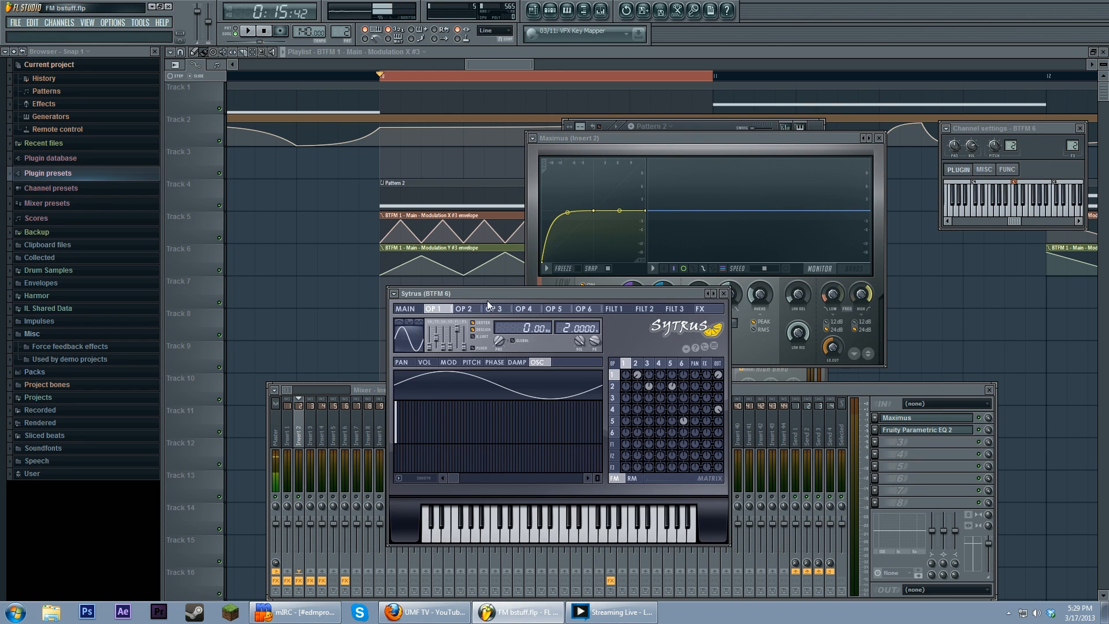
left_click_drag(488, 301, 484, 288)
key("space")
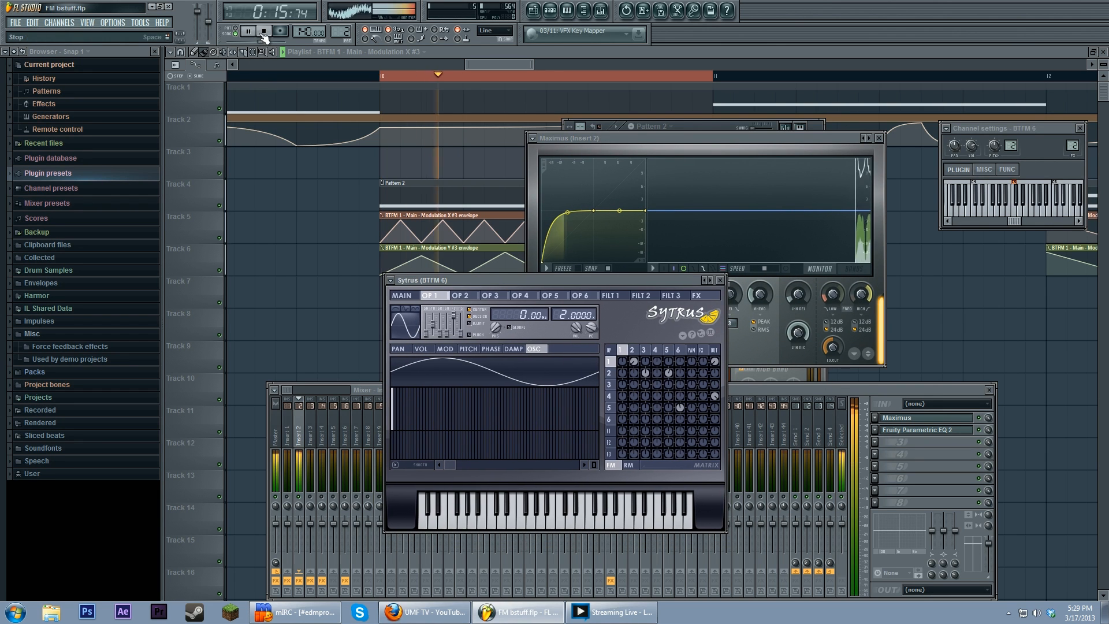
key("F12")
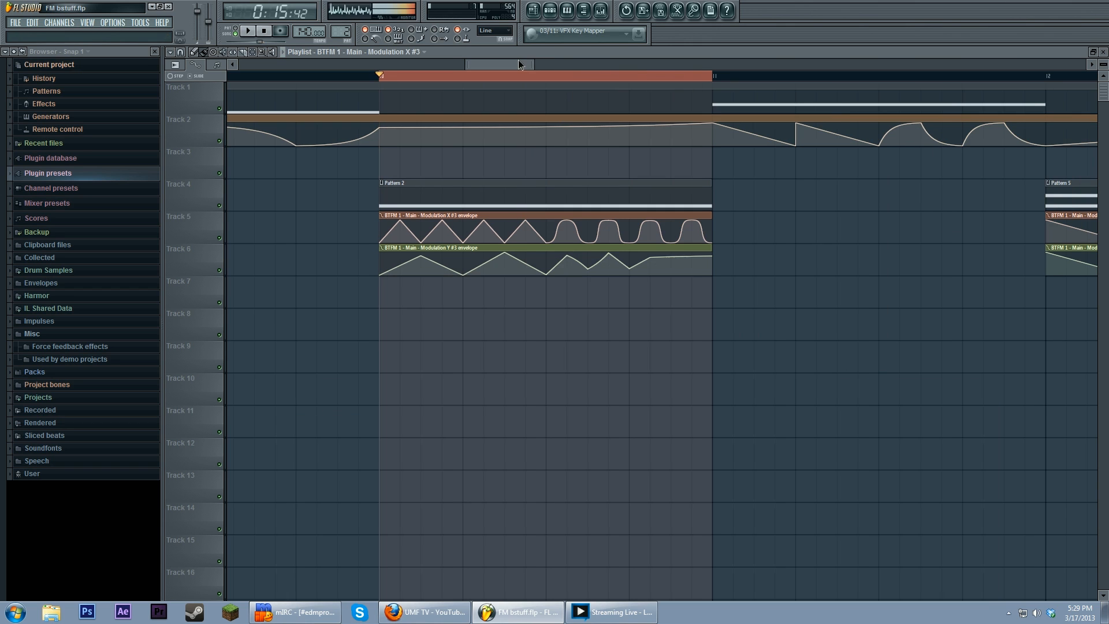
mouse_move(600, 131)
scroll(587, 79, "down", 3)
scroll(586, 79, "down", 3)
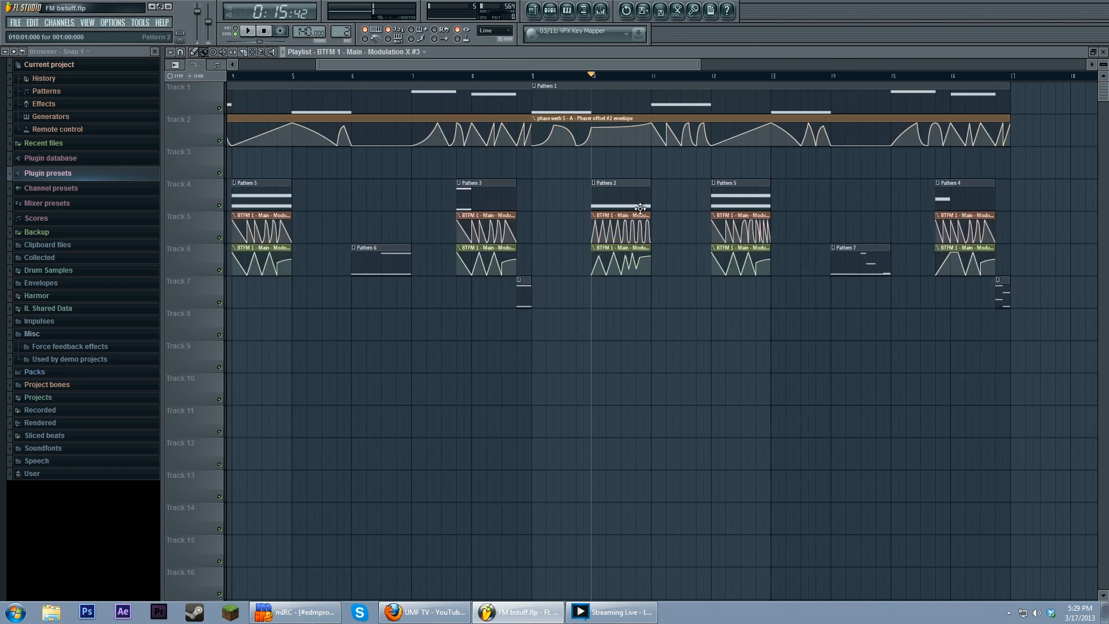
scroll(587, 79, "down", 2)
left_click_drag(630, 331, 618, 332)
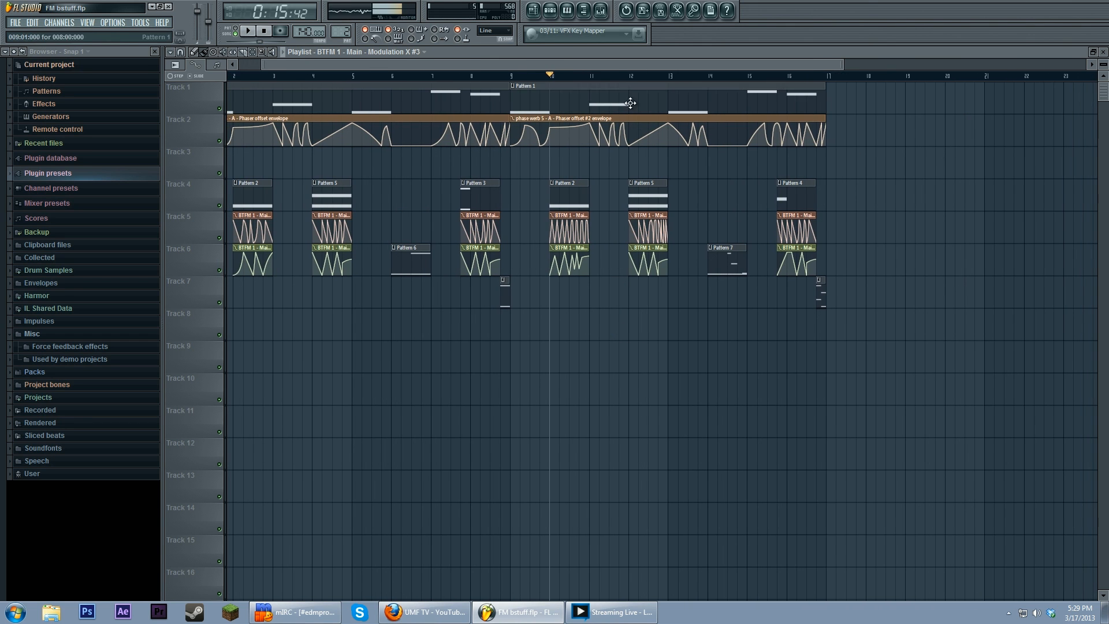